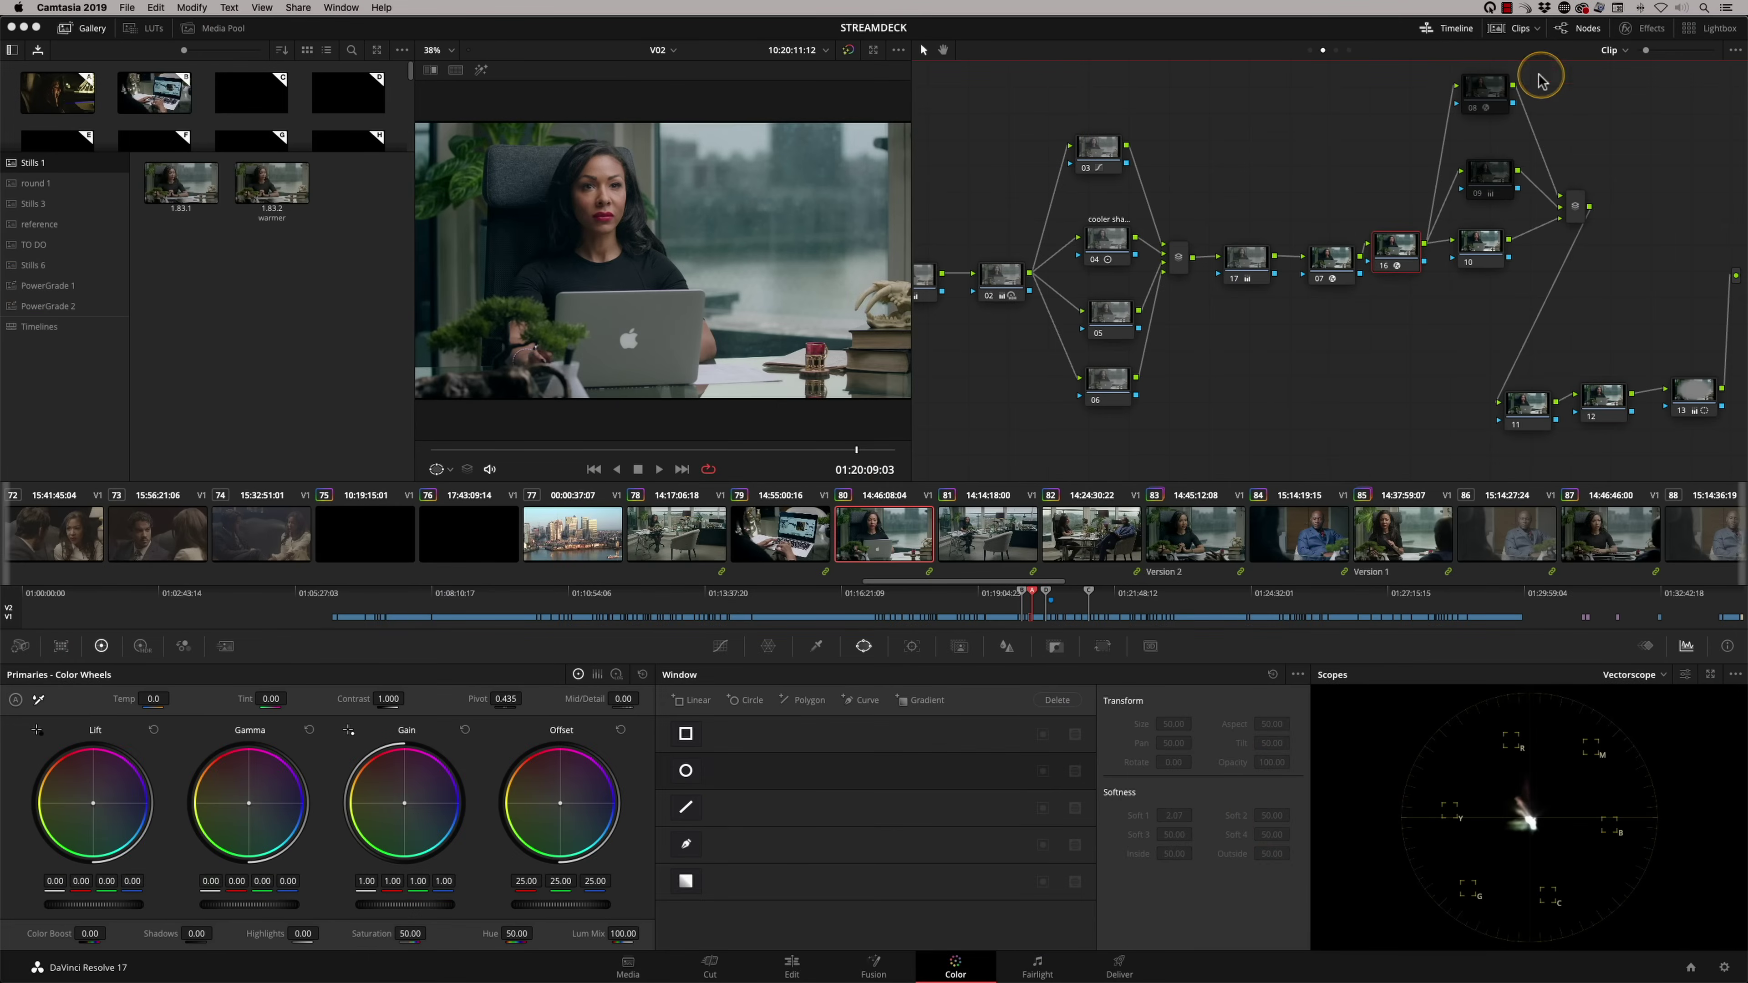
Step: Open the Stream Deck configuration and switch the Stream Deck XL to the profile NEW PROFILE
{"action": "left_click", "coordinate": [1564, 9]}
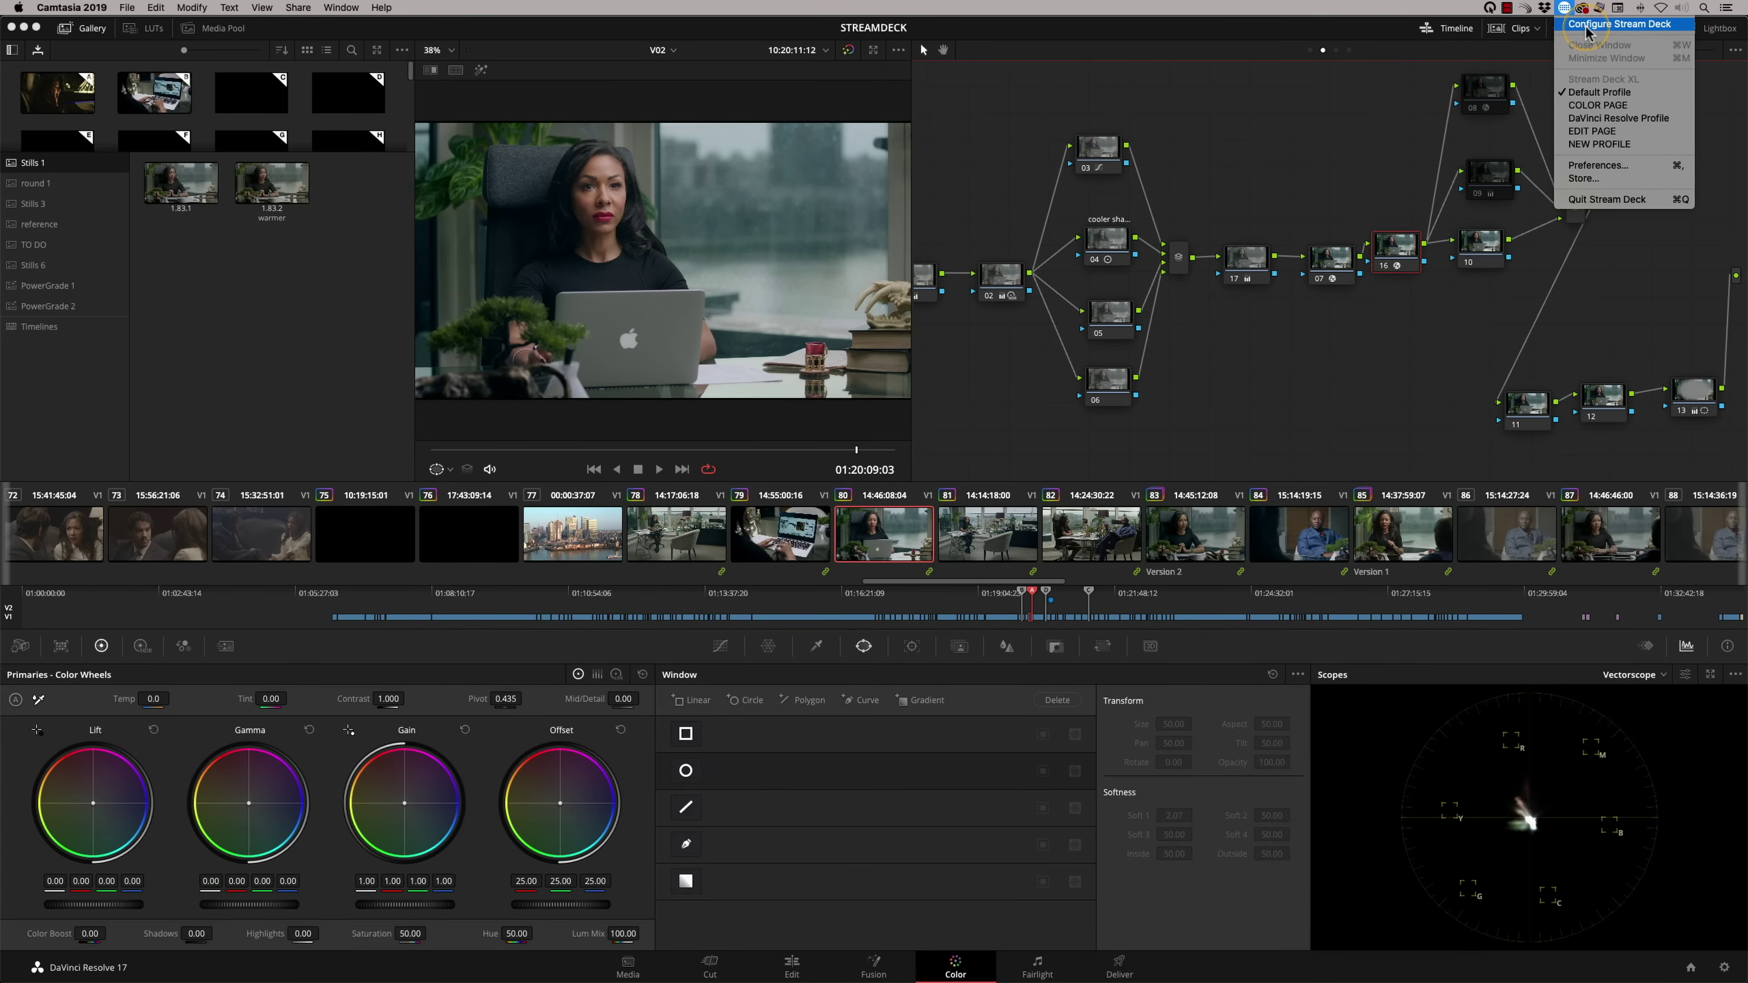
{"action": "left_click", "coordinate": [1585, 26]}
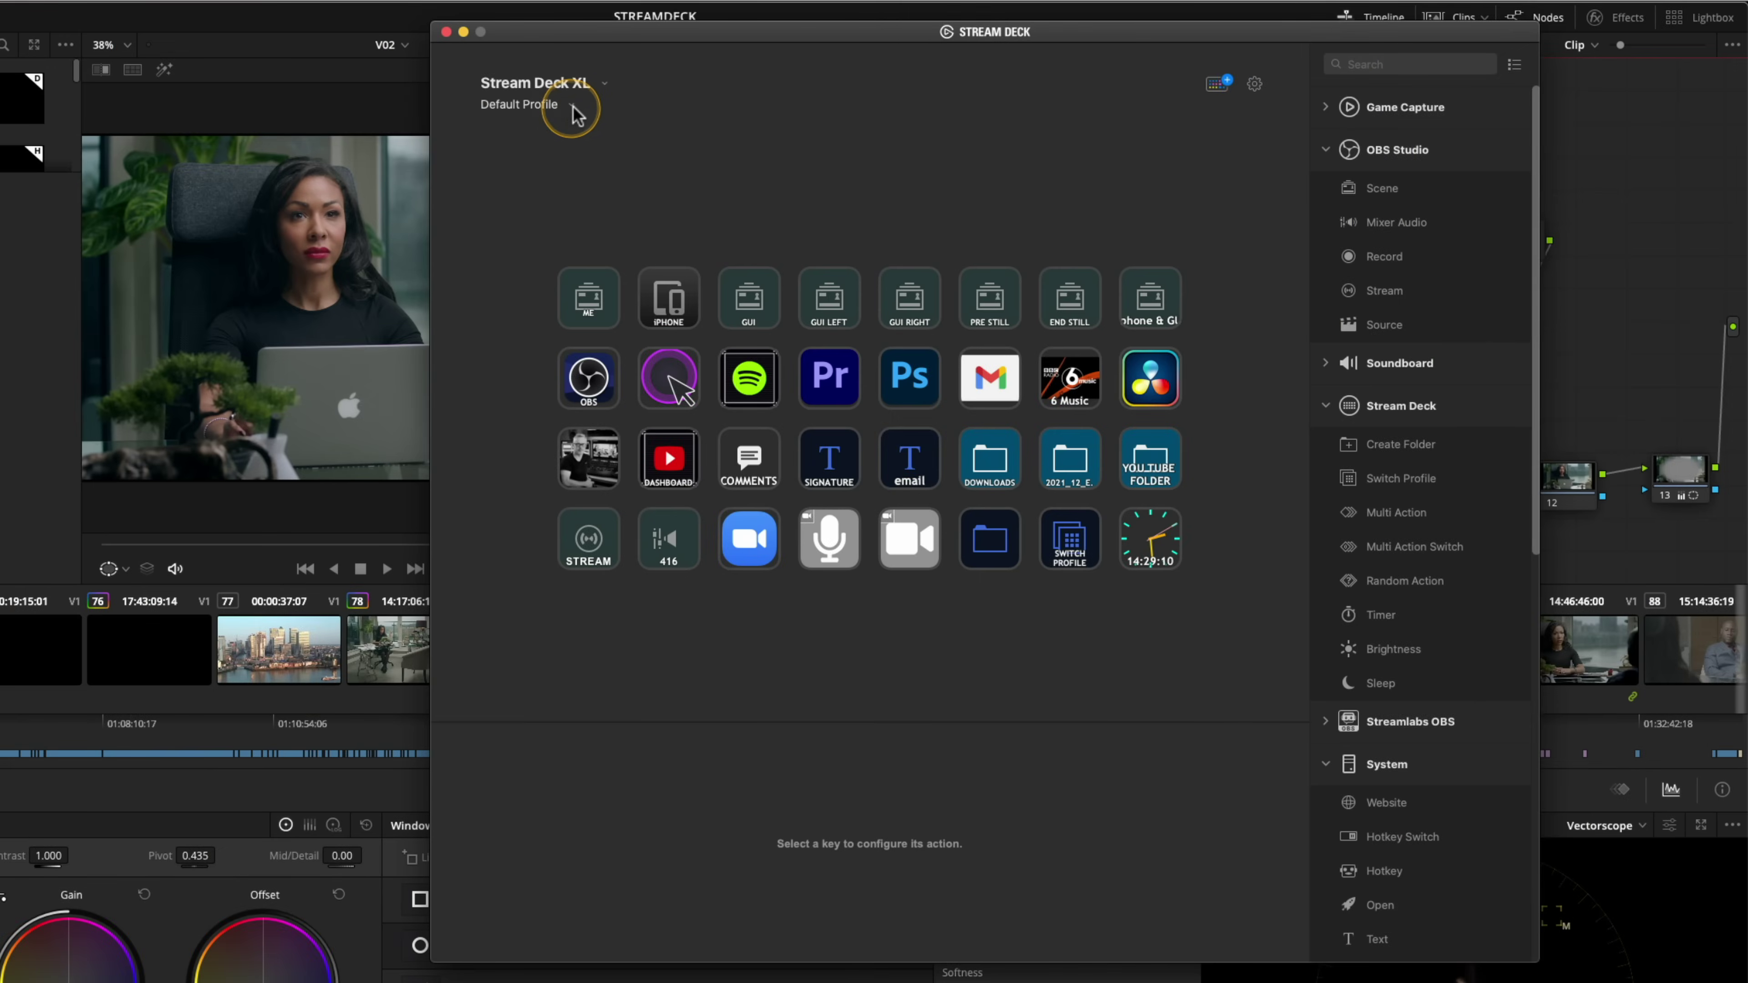
{"action": "left_click", "coordinate": [572, 105]}
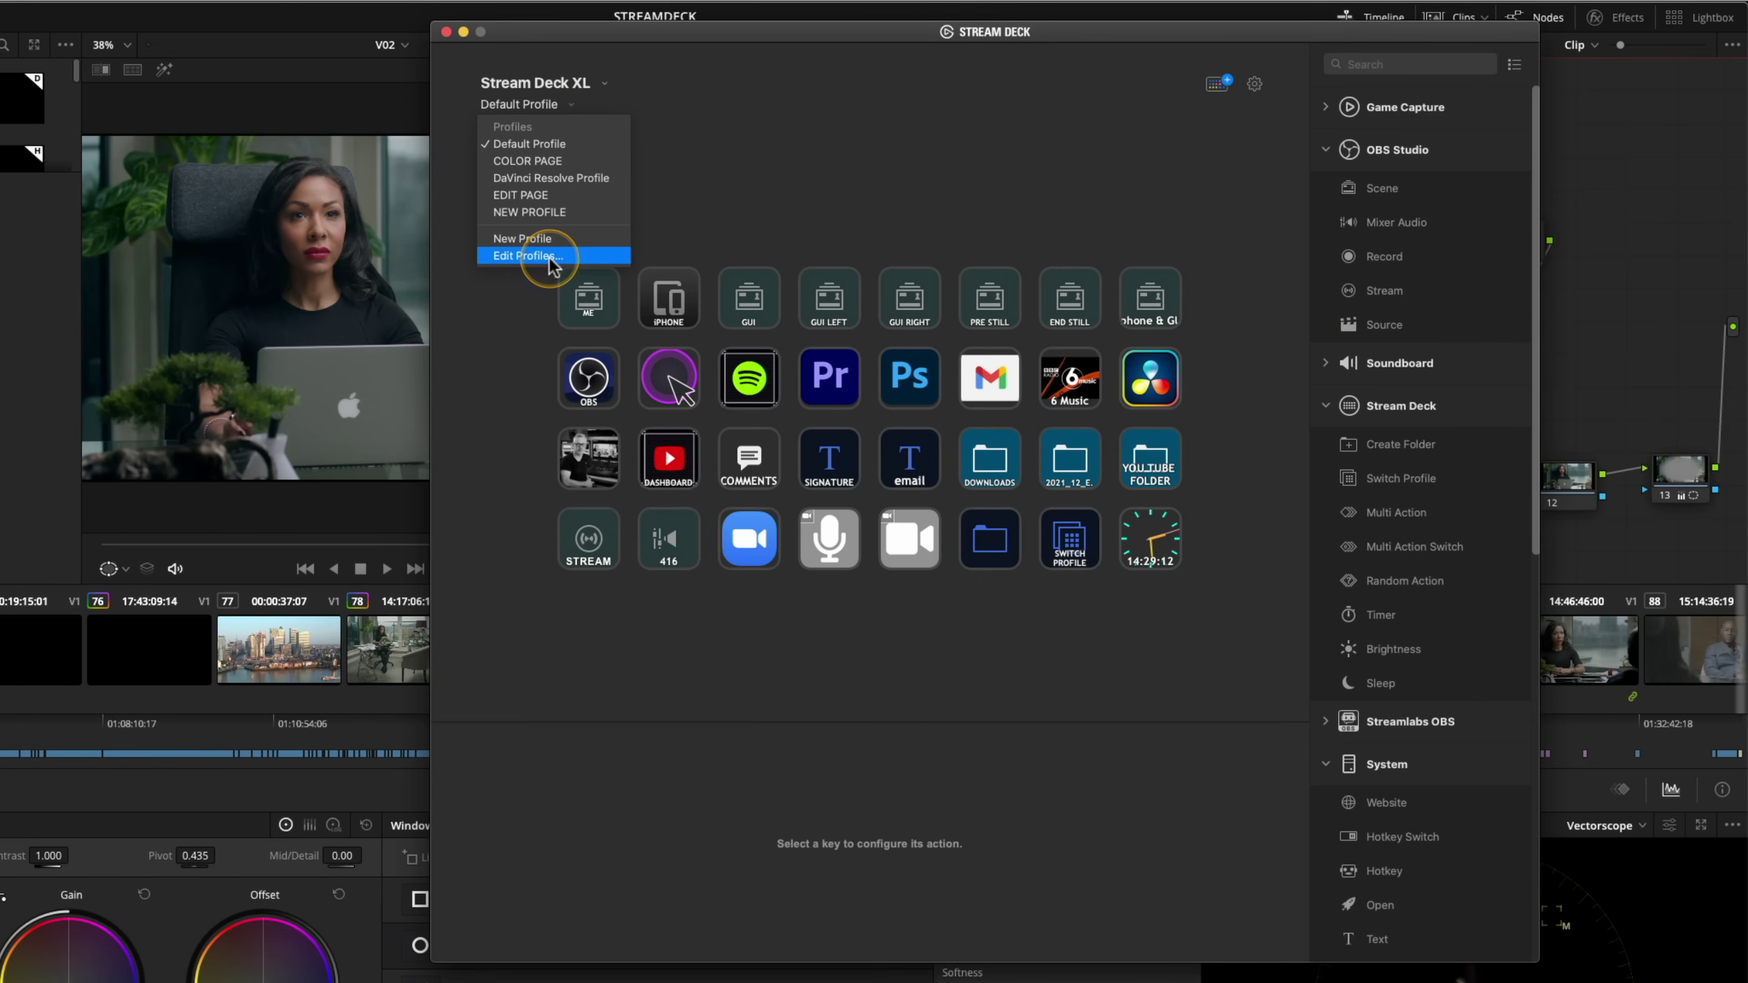
{"action": "left_click", "coordinate": [562, 214]}
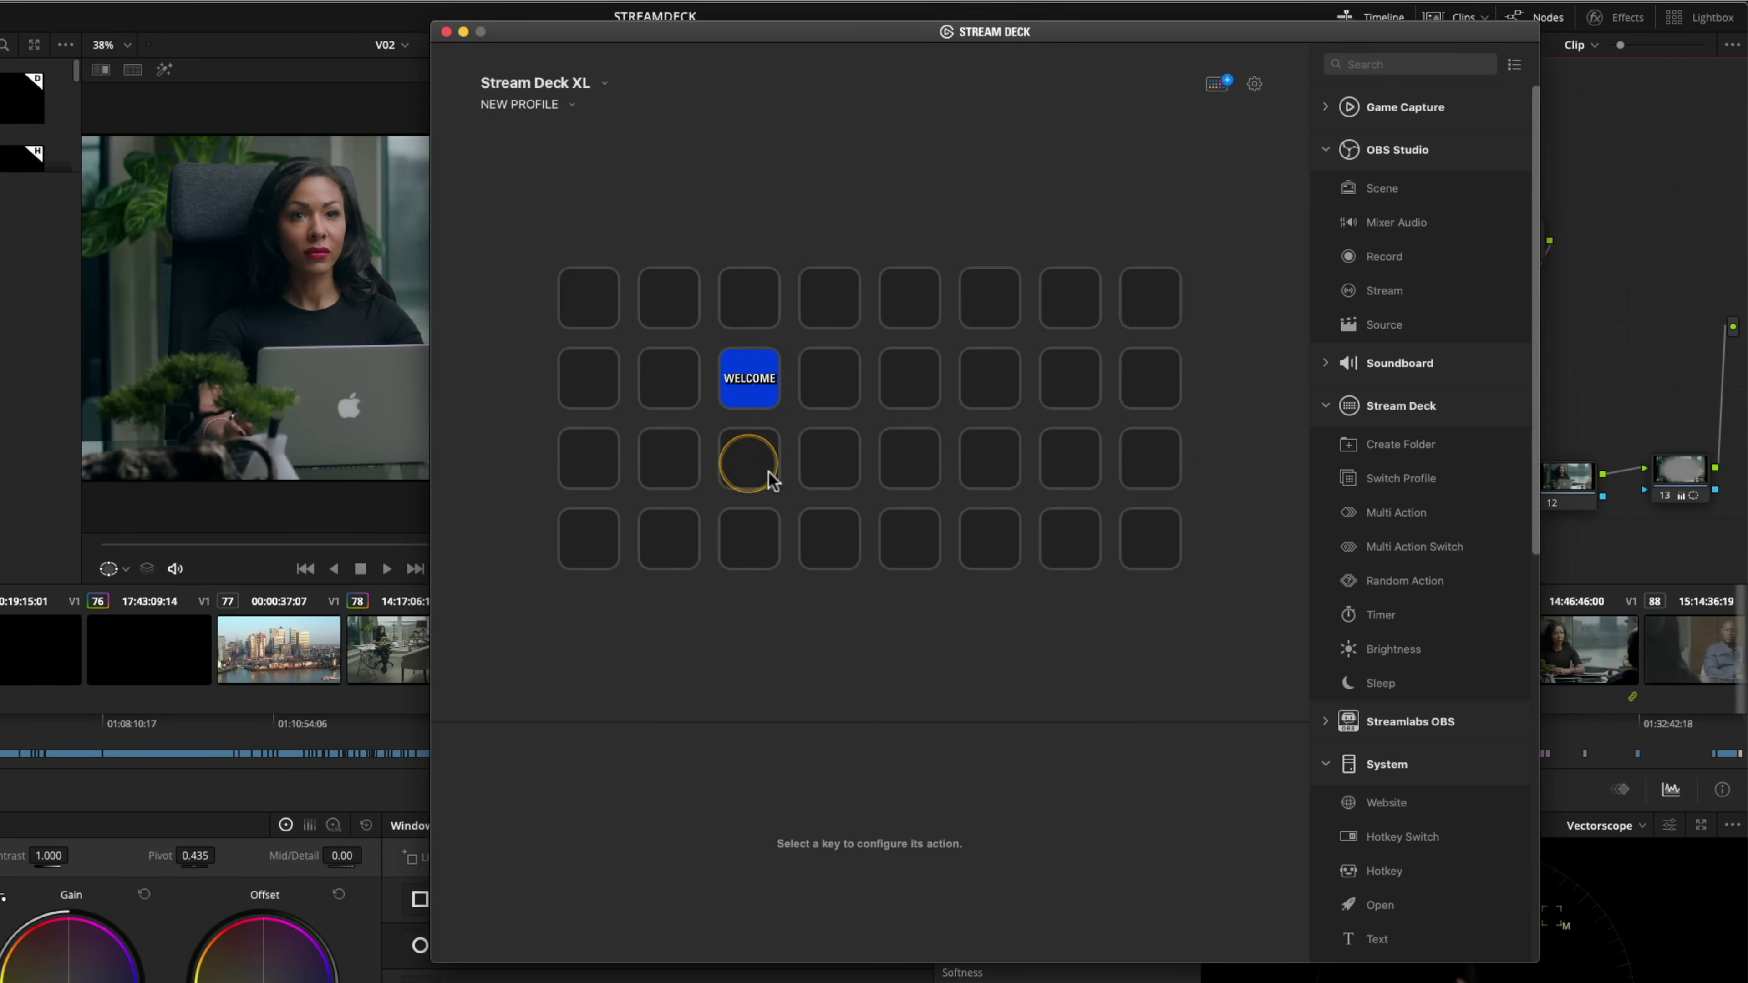
Step: Delete the WELCOME key from the profile and confirm the deletion
{"action": "right_click", "coordinate": [751, 394]}
{"action": "left_click", "coordinate": [780, 446]}
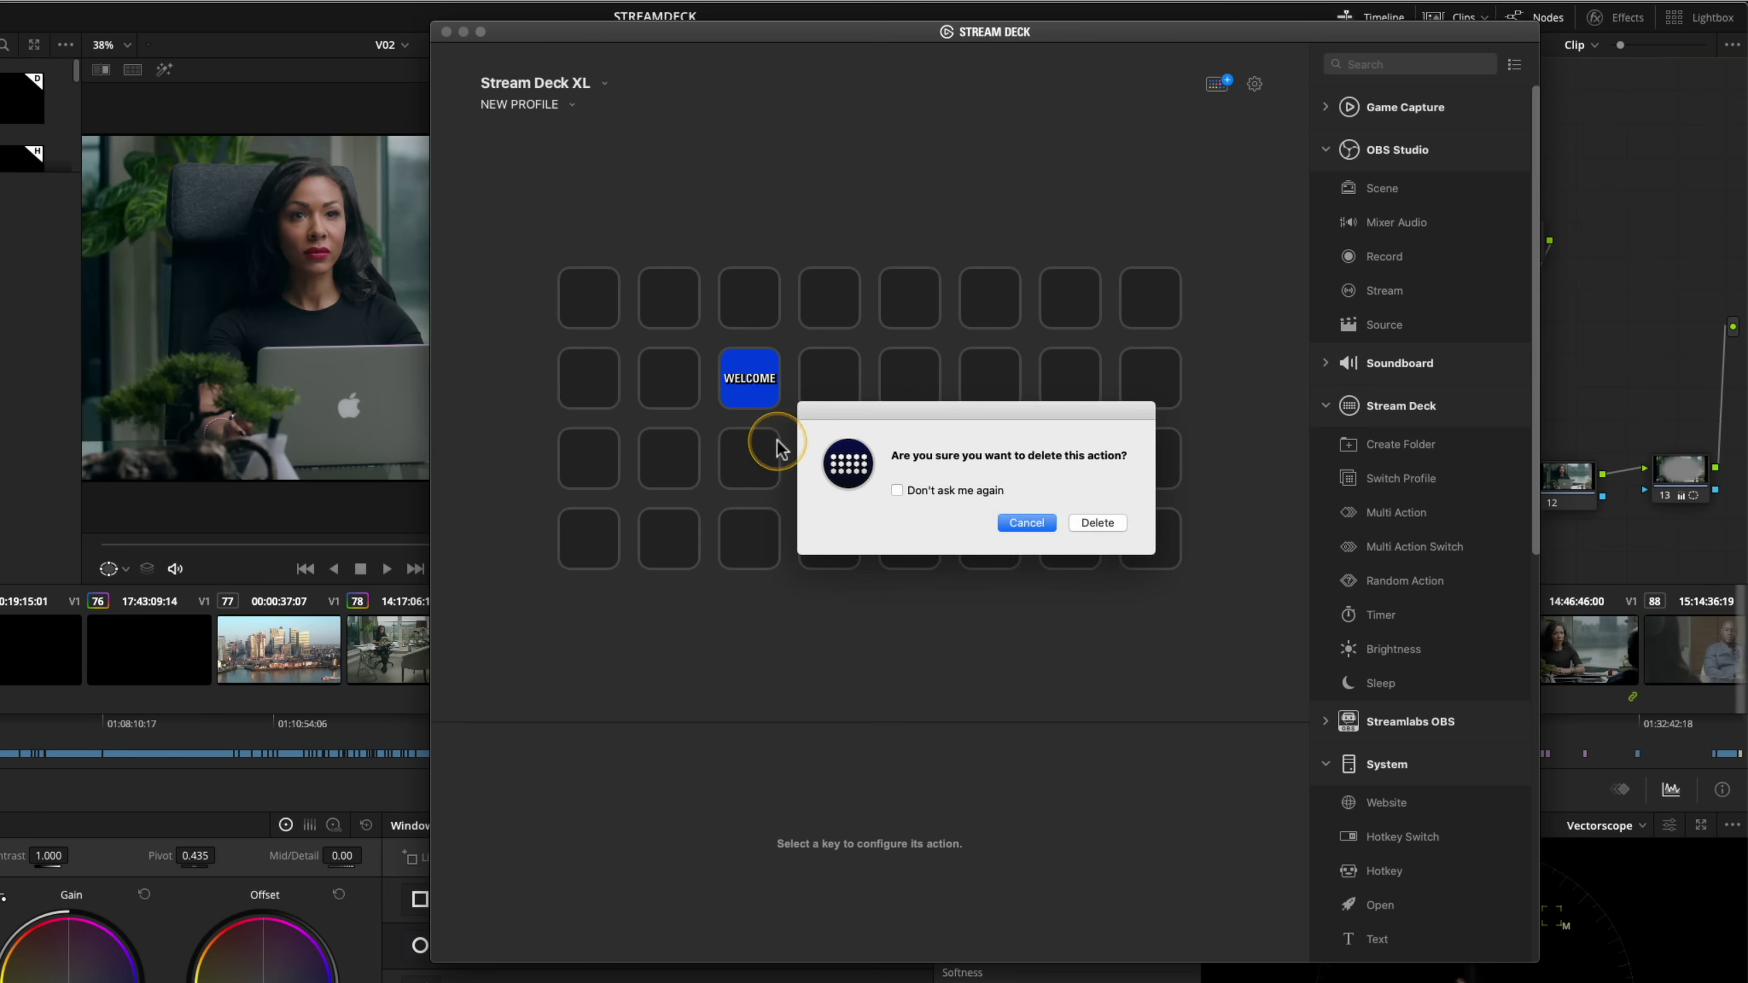
{"action": "left_click", "coordinate": [1077, 517]}
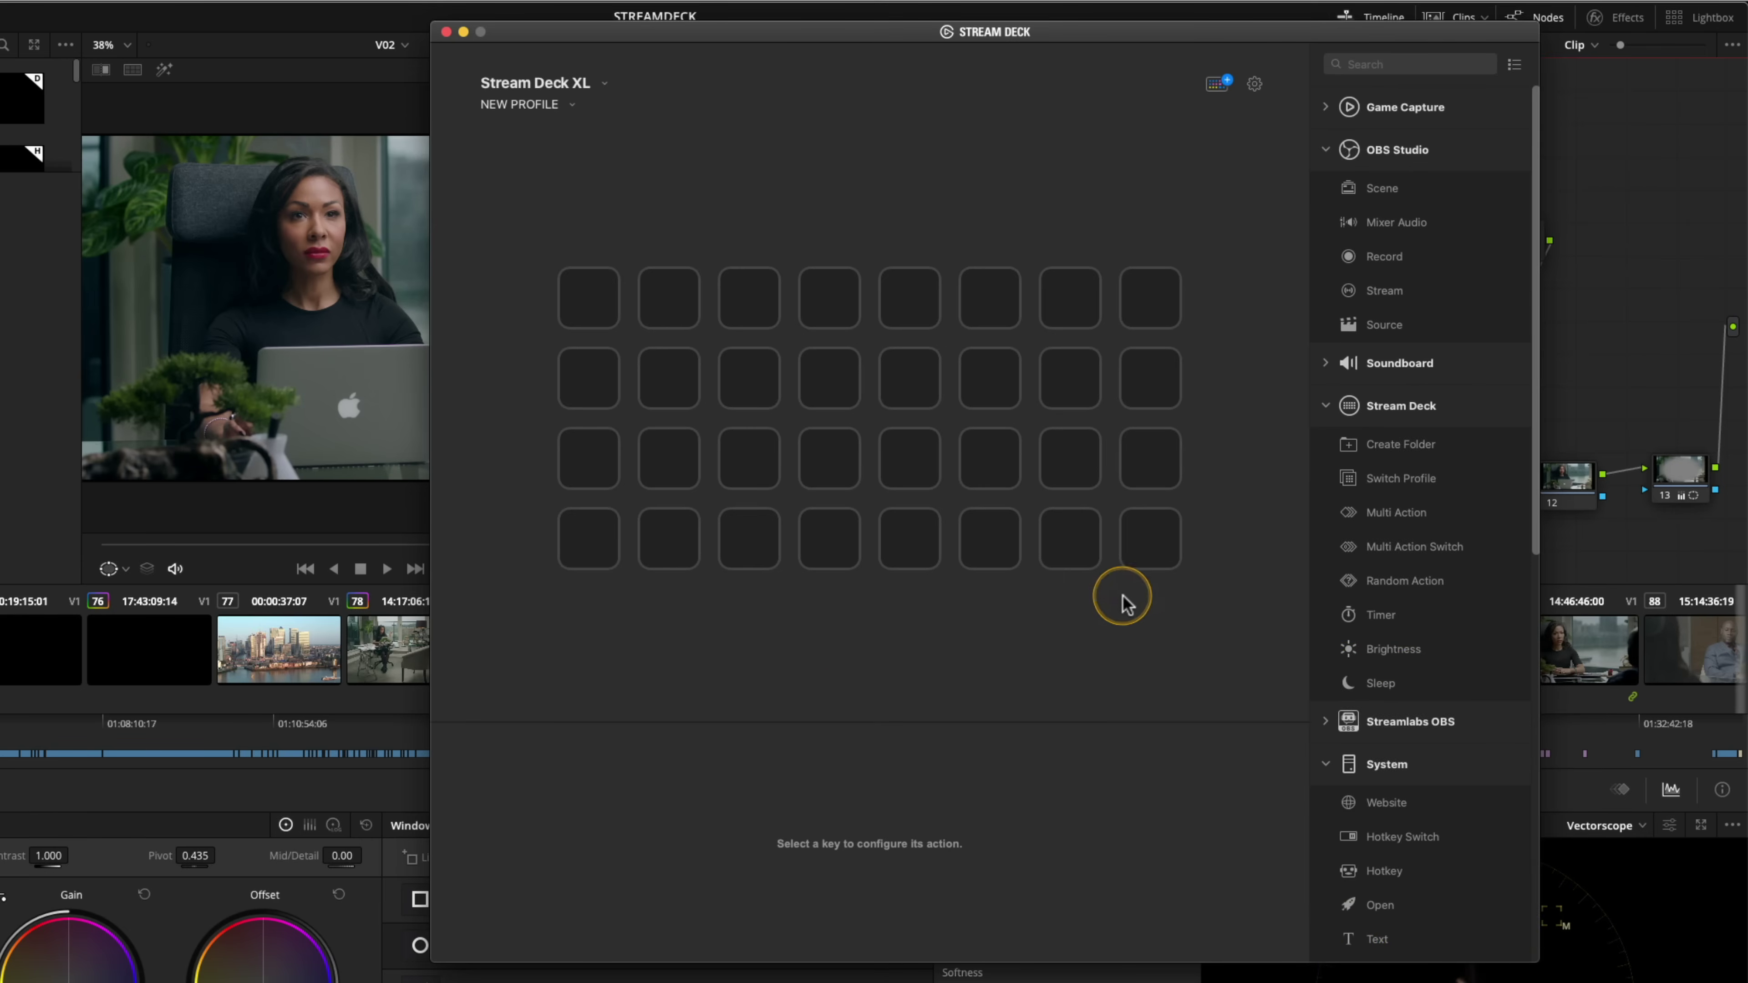
Step: Add an Open action to the first key of the top row and assign the NobeOmniScope application to it
{"action": "left_click_drag", "start_coordinate": [1380, 912], "coordinate": [589, 297]}
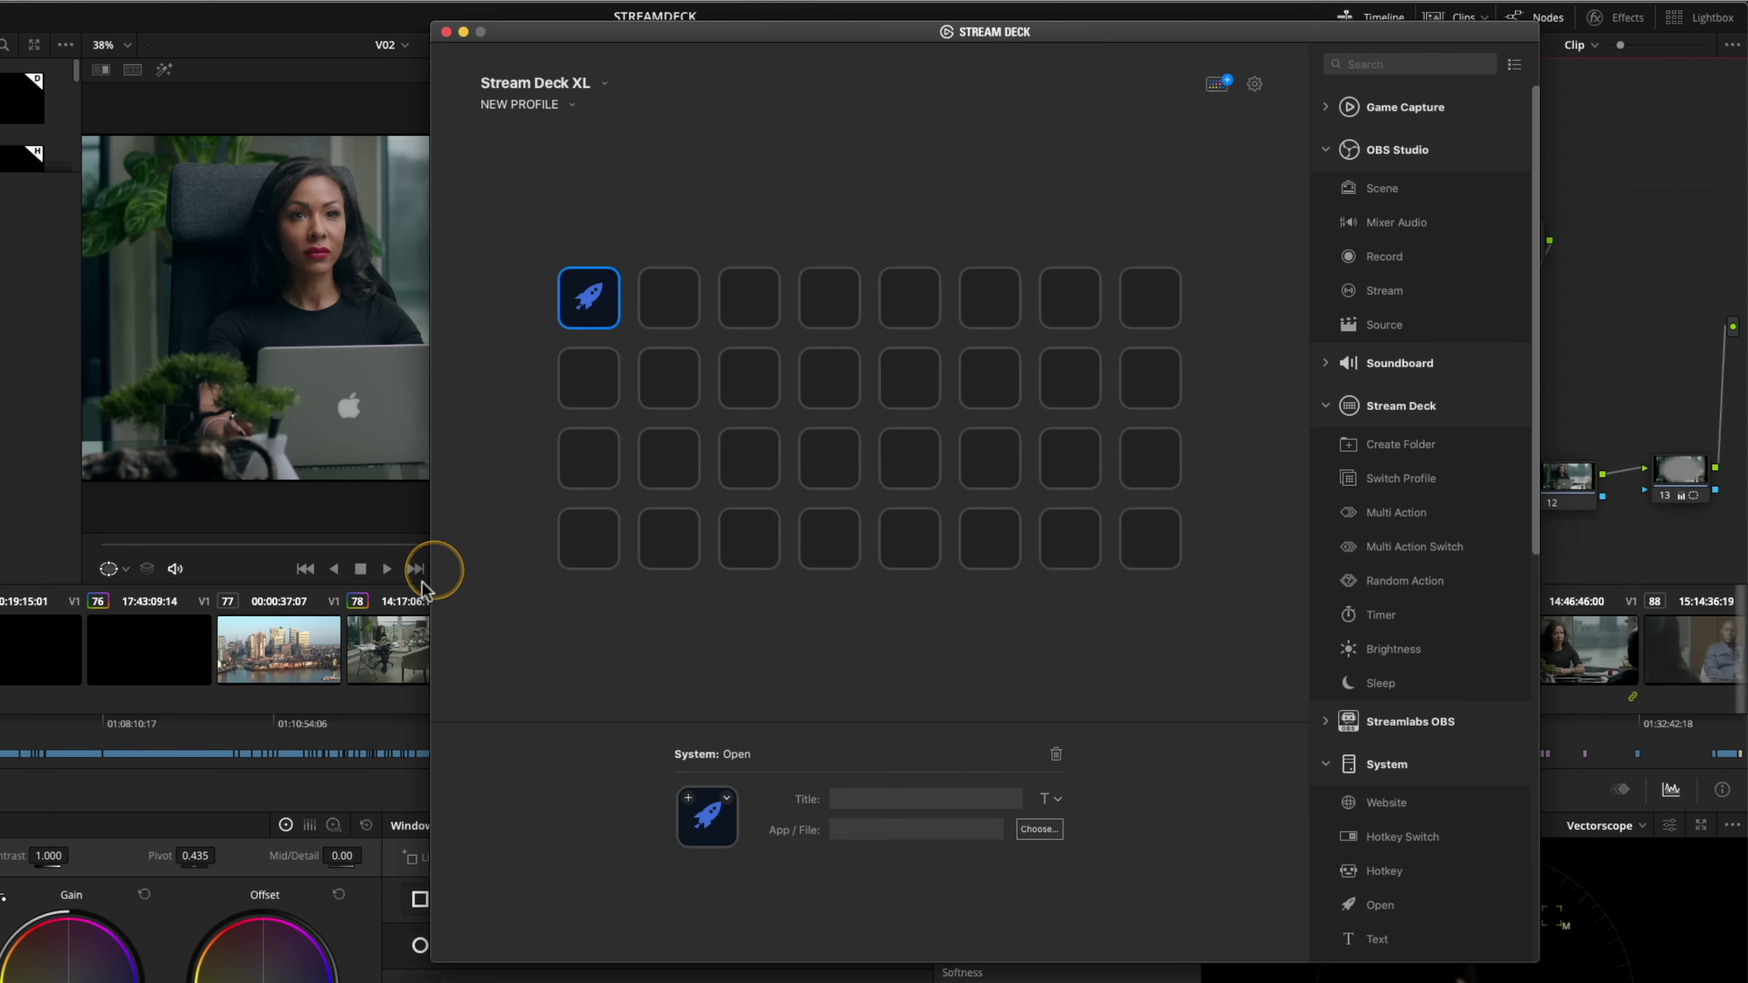
{"action": "left_click", "coordinate": [1052, 833]}
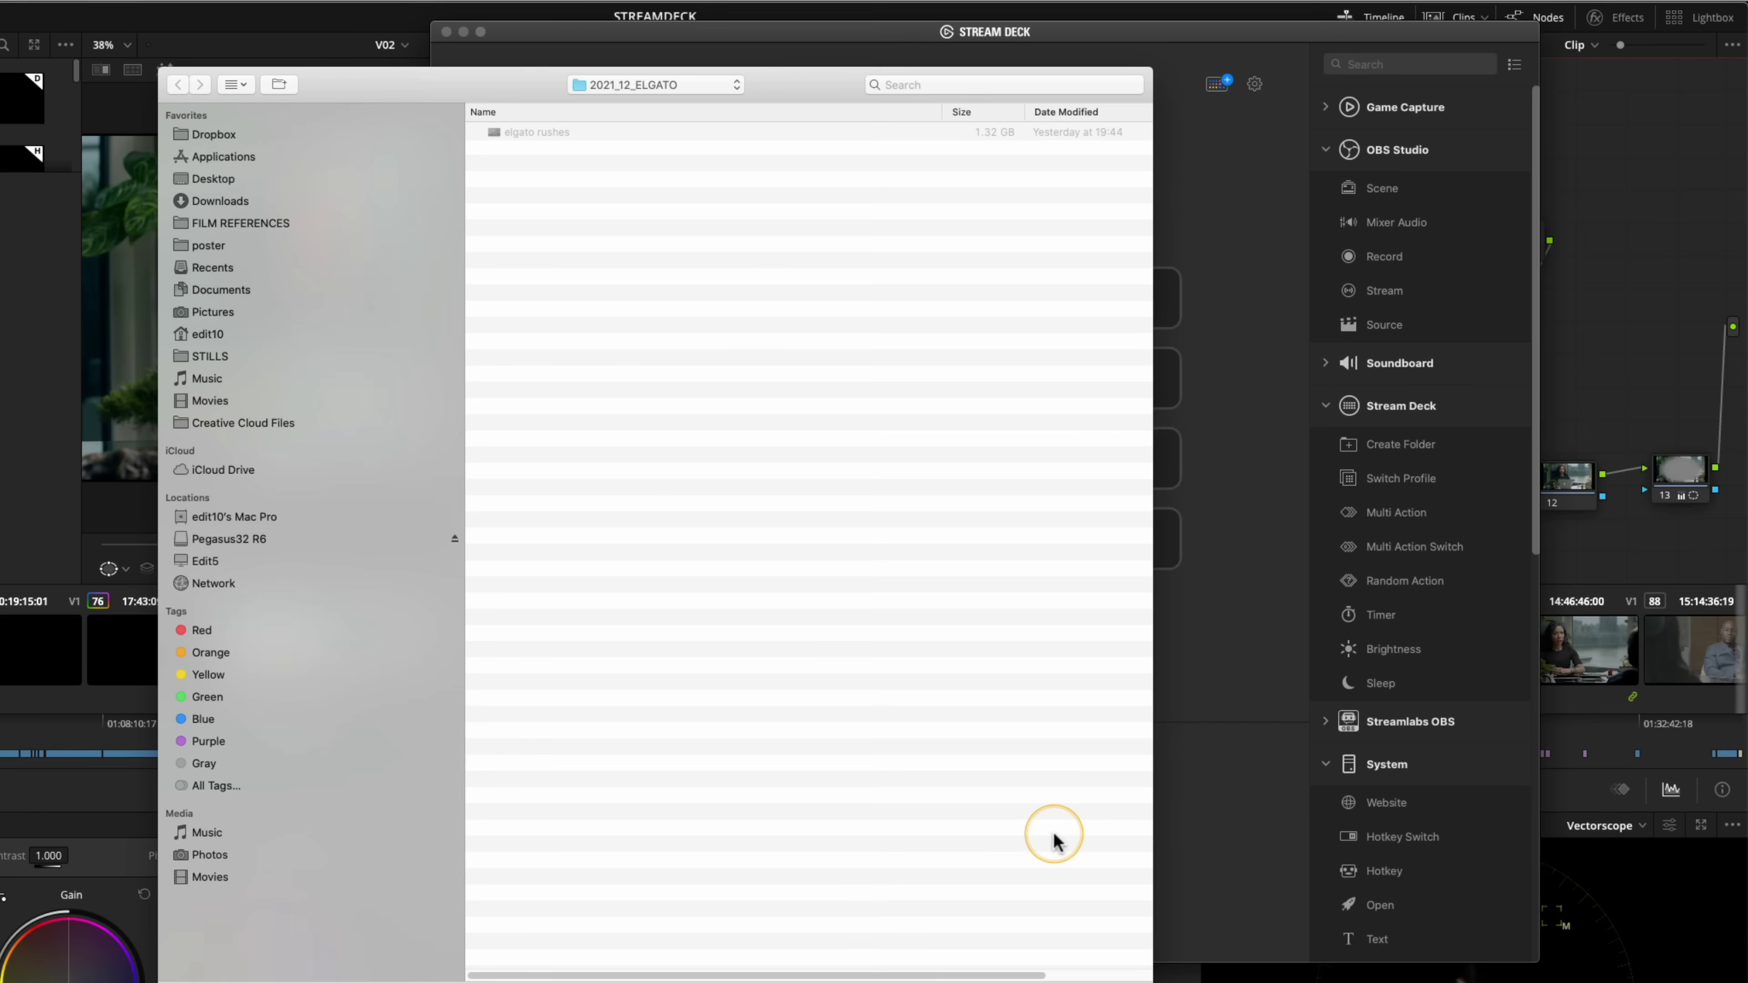
{"action": "left_click", "coordinate": [237, 158]}
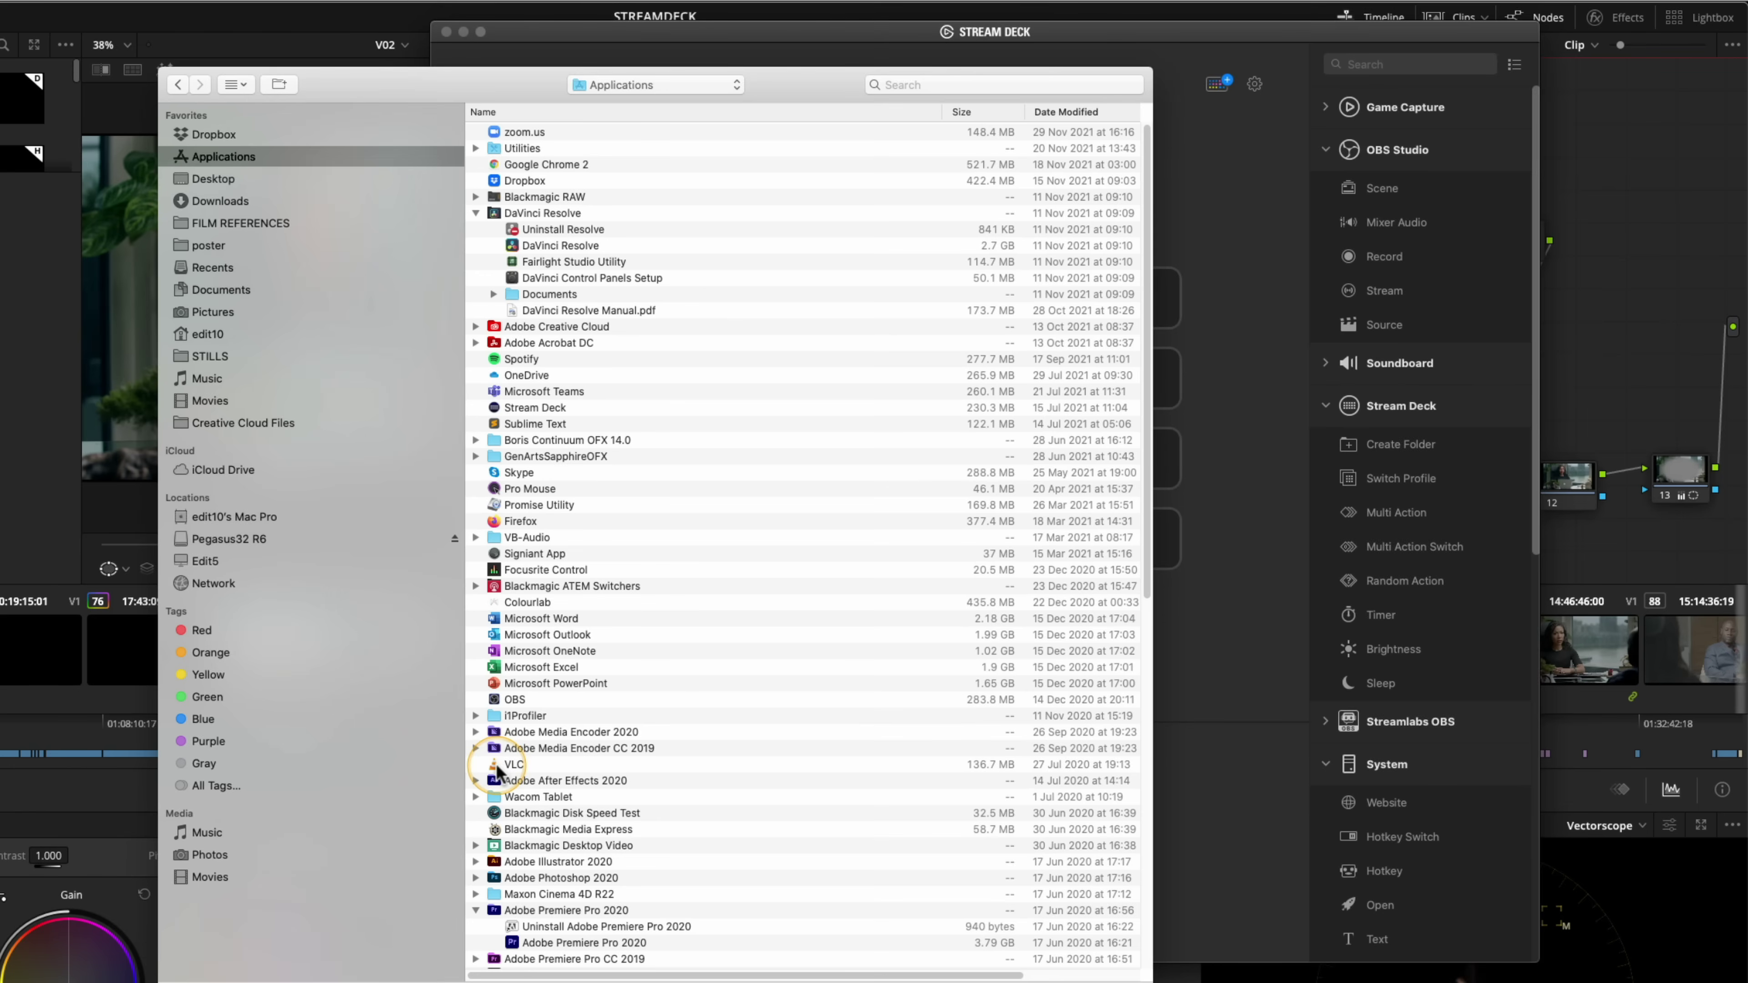
{"action": "scroll", "coordinate": [497, 771], "scroll_direction": "down", "scroll_amount": 5}
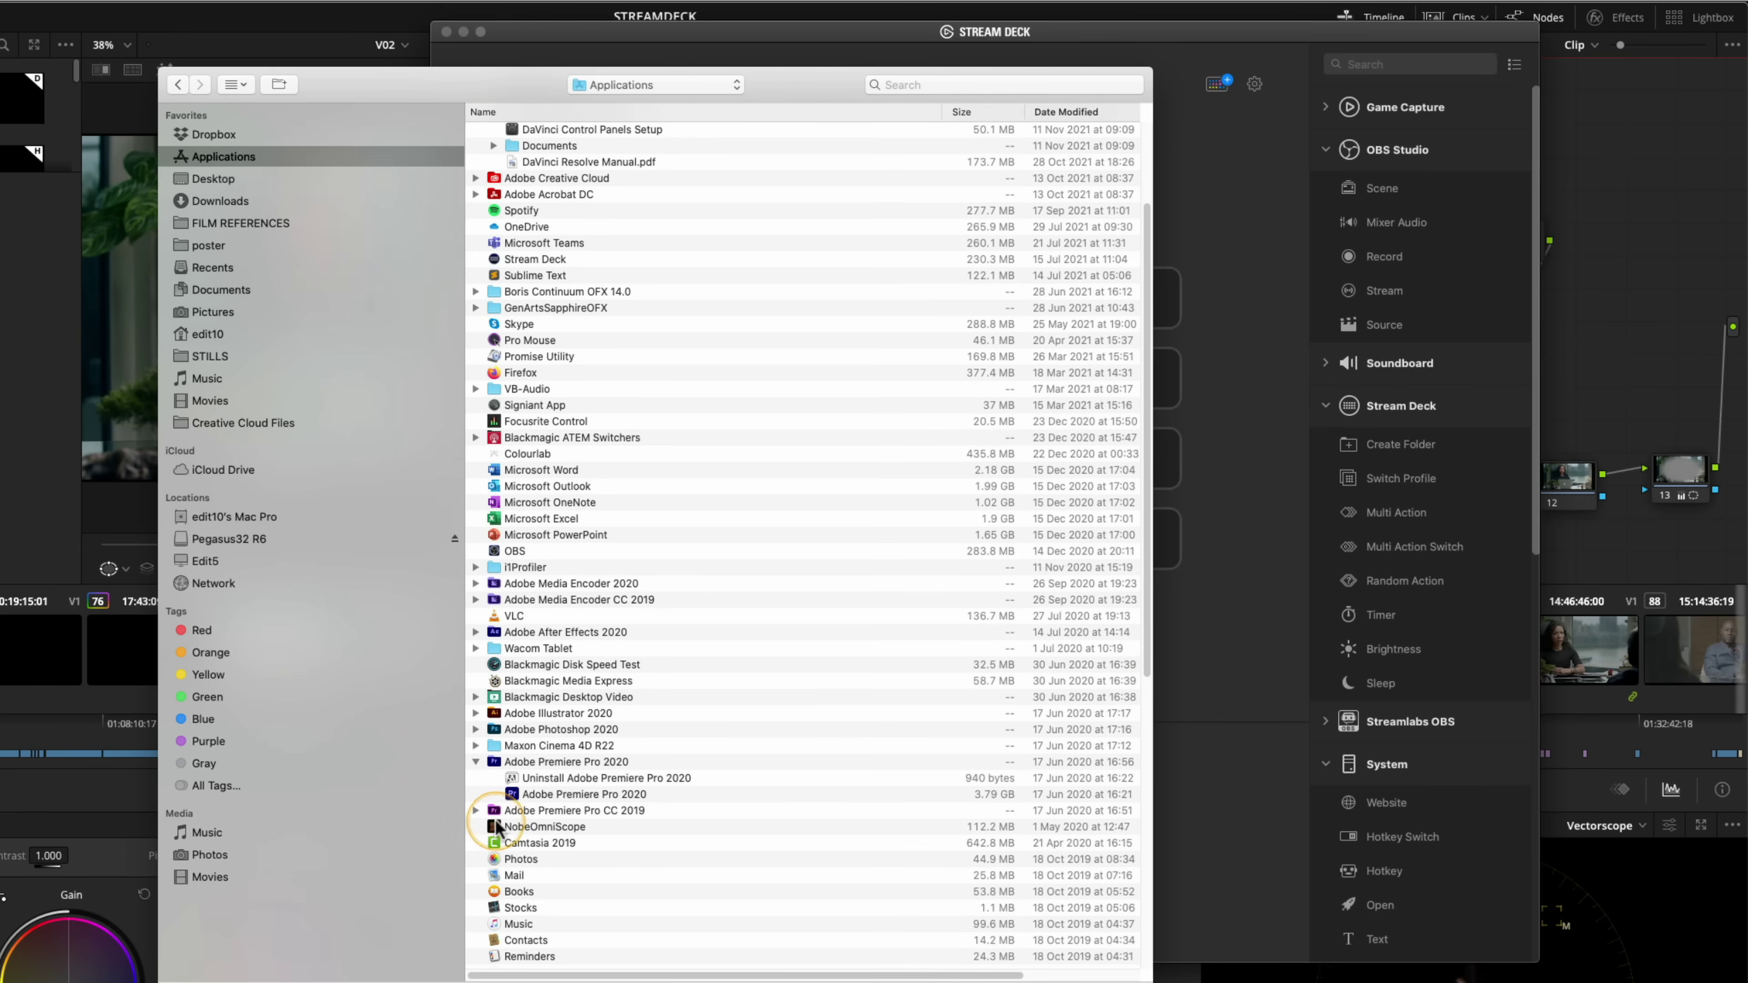
{"action": "left_click", "coordinate": [497, 827]}
{"action": "left_click", "coordinate": [1123, 978]}
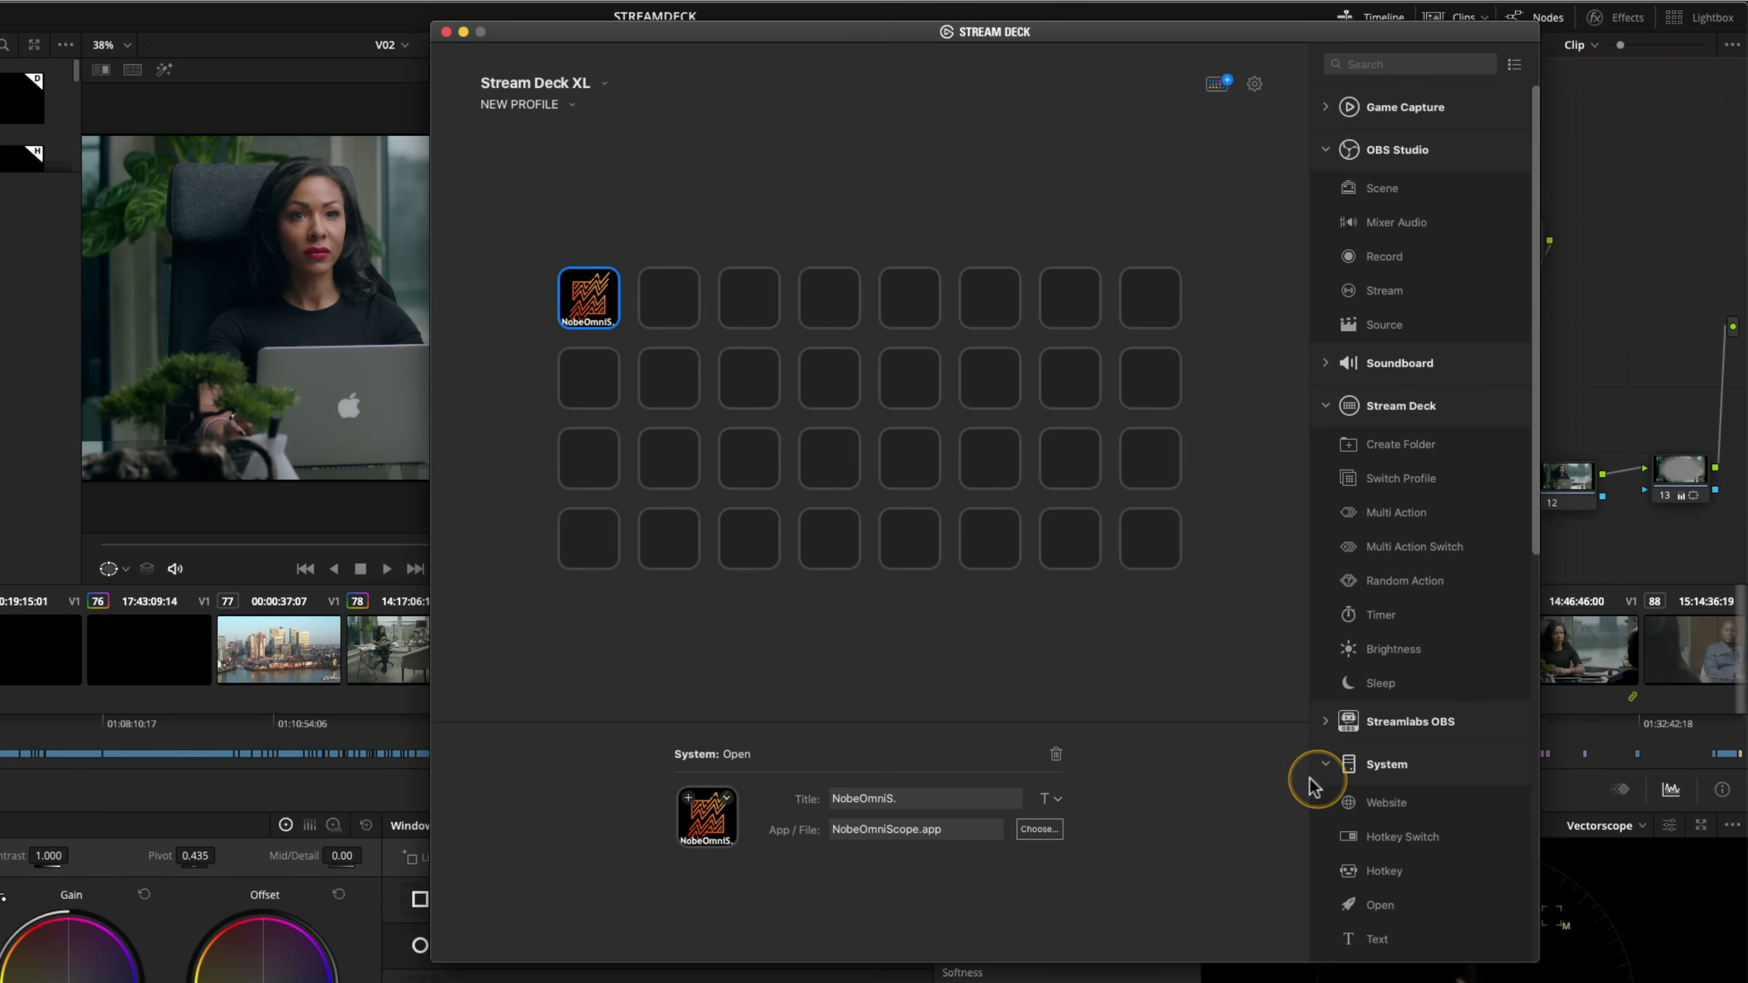
Step: Fill the next three top-row keys with a Website action, a Text action reading "stream deck for xmas" and a folder
{"action": "left_click_drag", "start_coordinate": [1378, 810], "coordinate": [671, 306]}
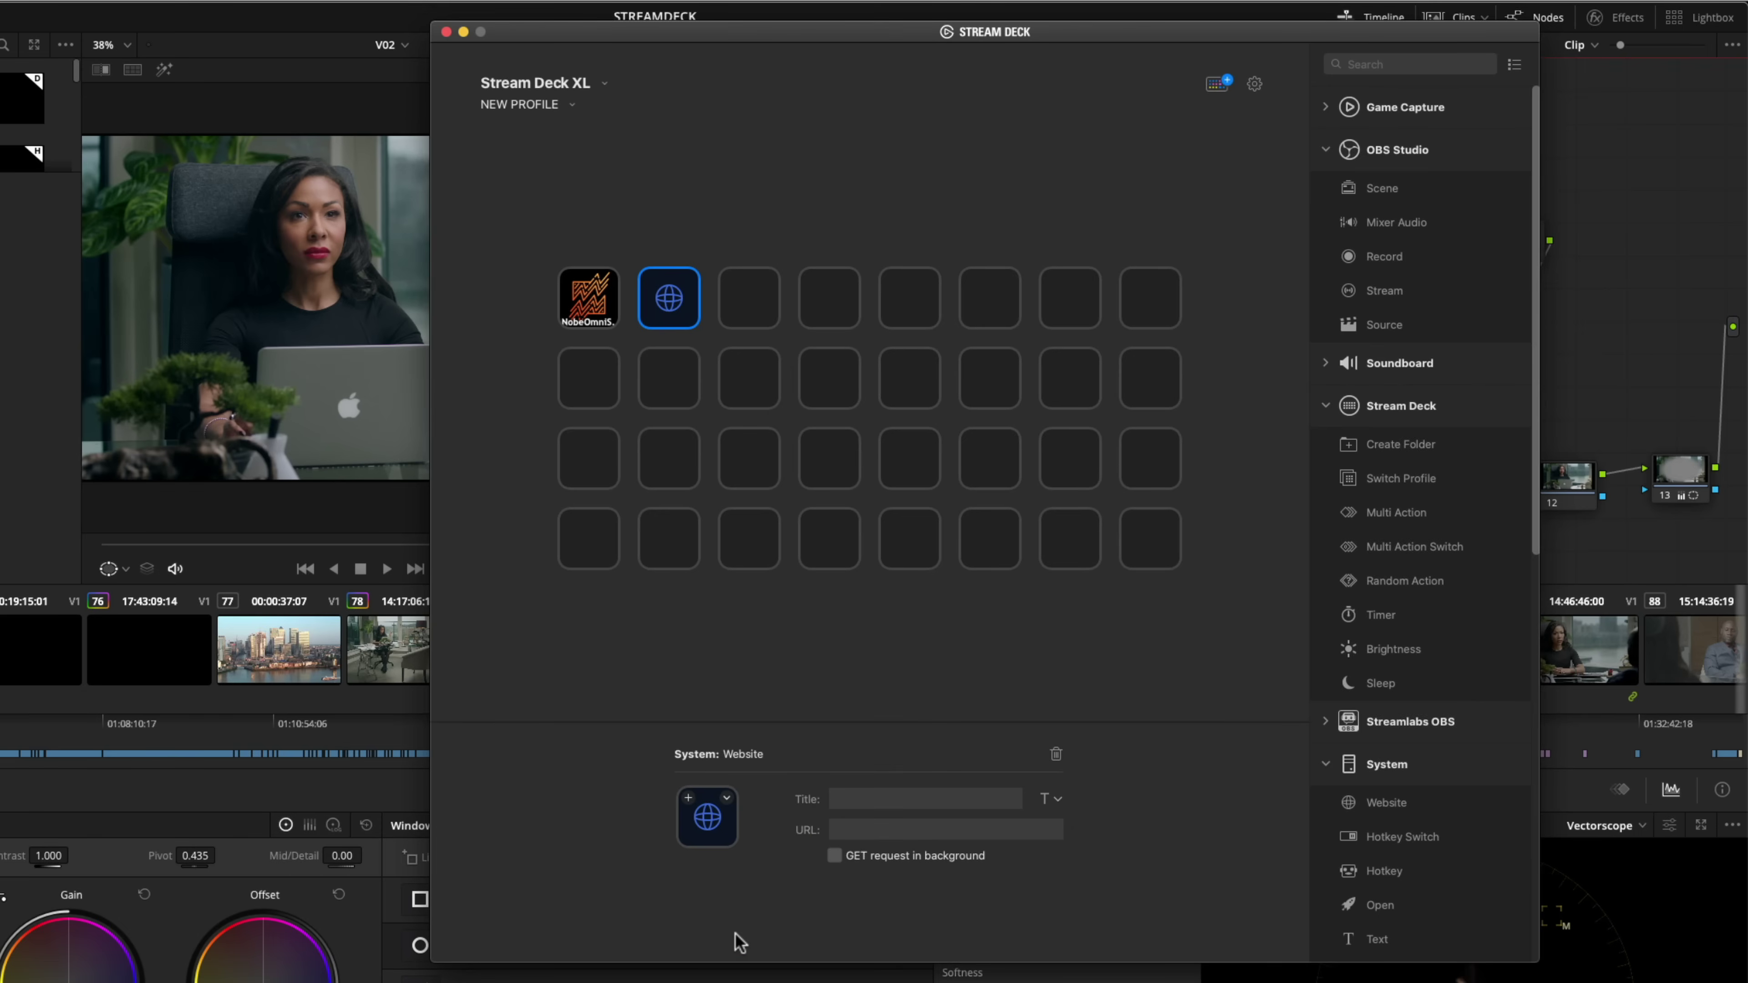
{"action": "left_click_drag", "start_coordinate": [1399, 937], "coordinate": [753, 316]}
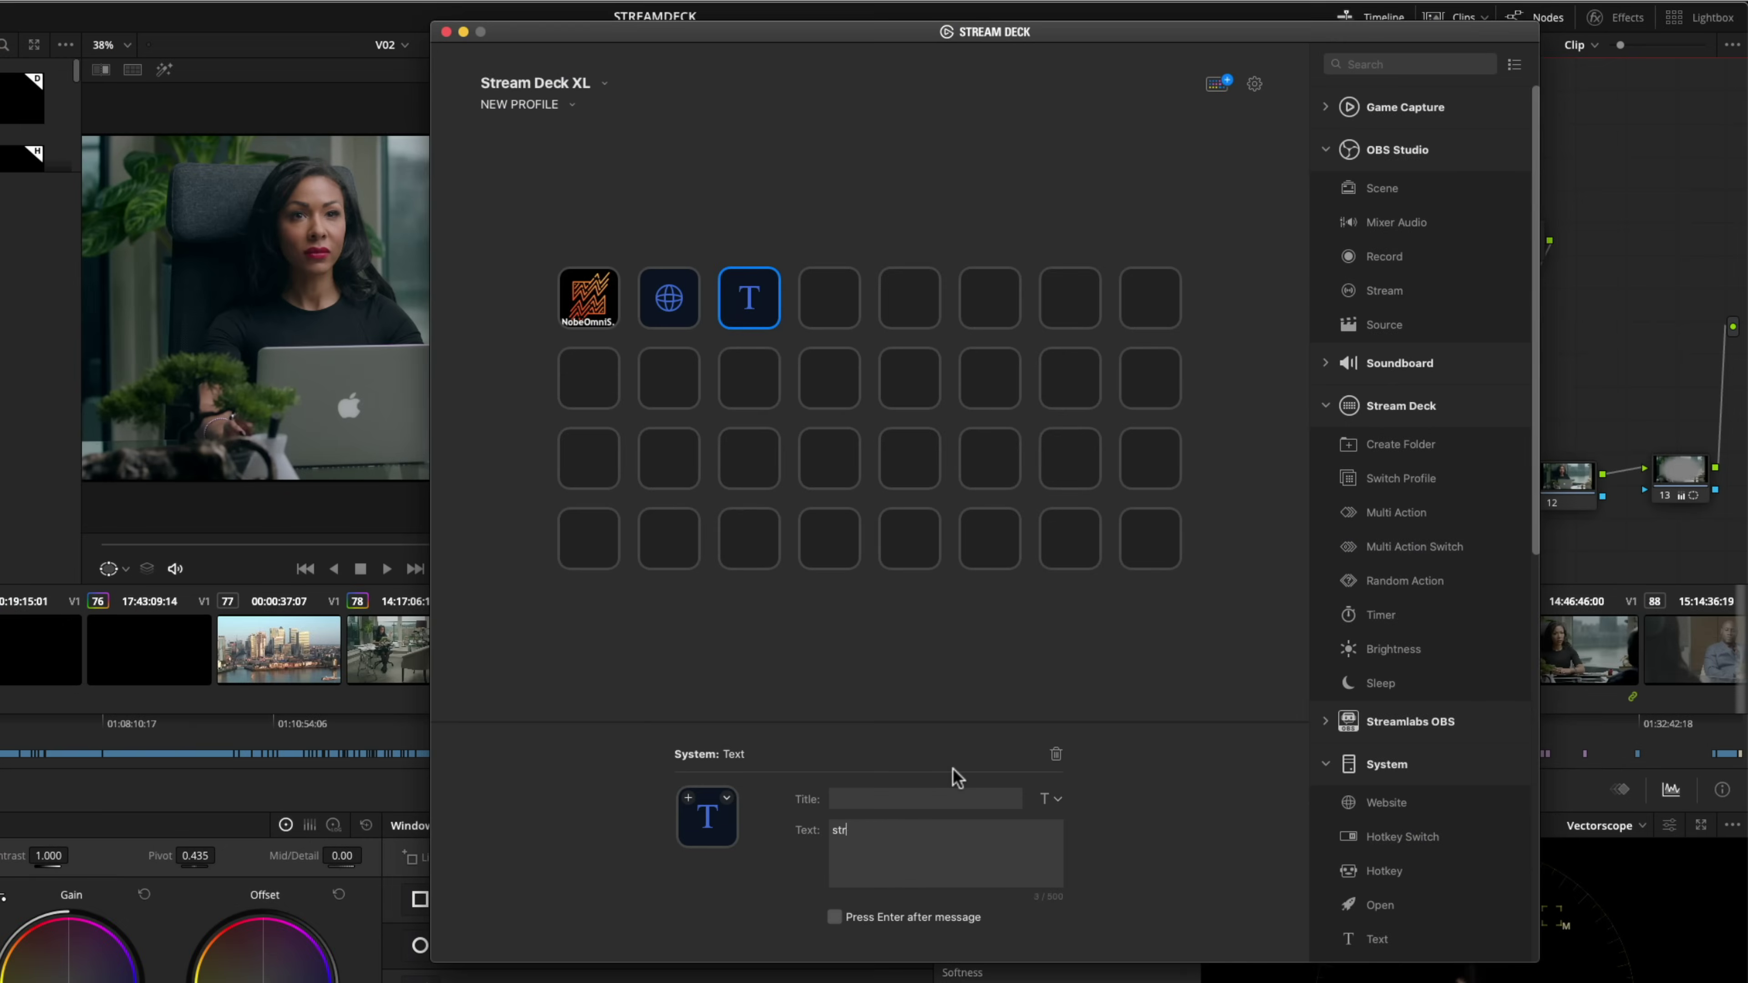
{"action": "type", "text": "ream deck for xmas"}
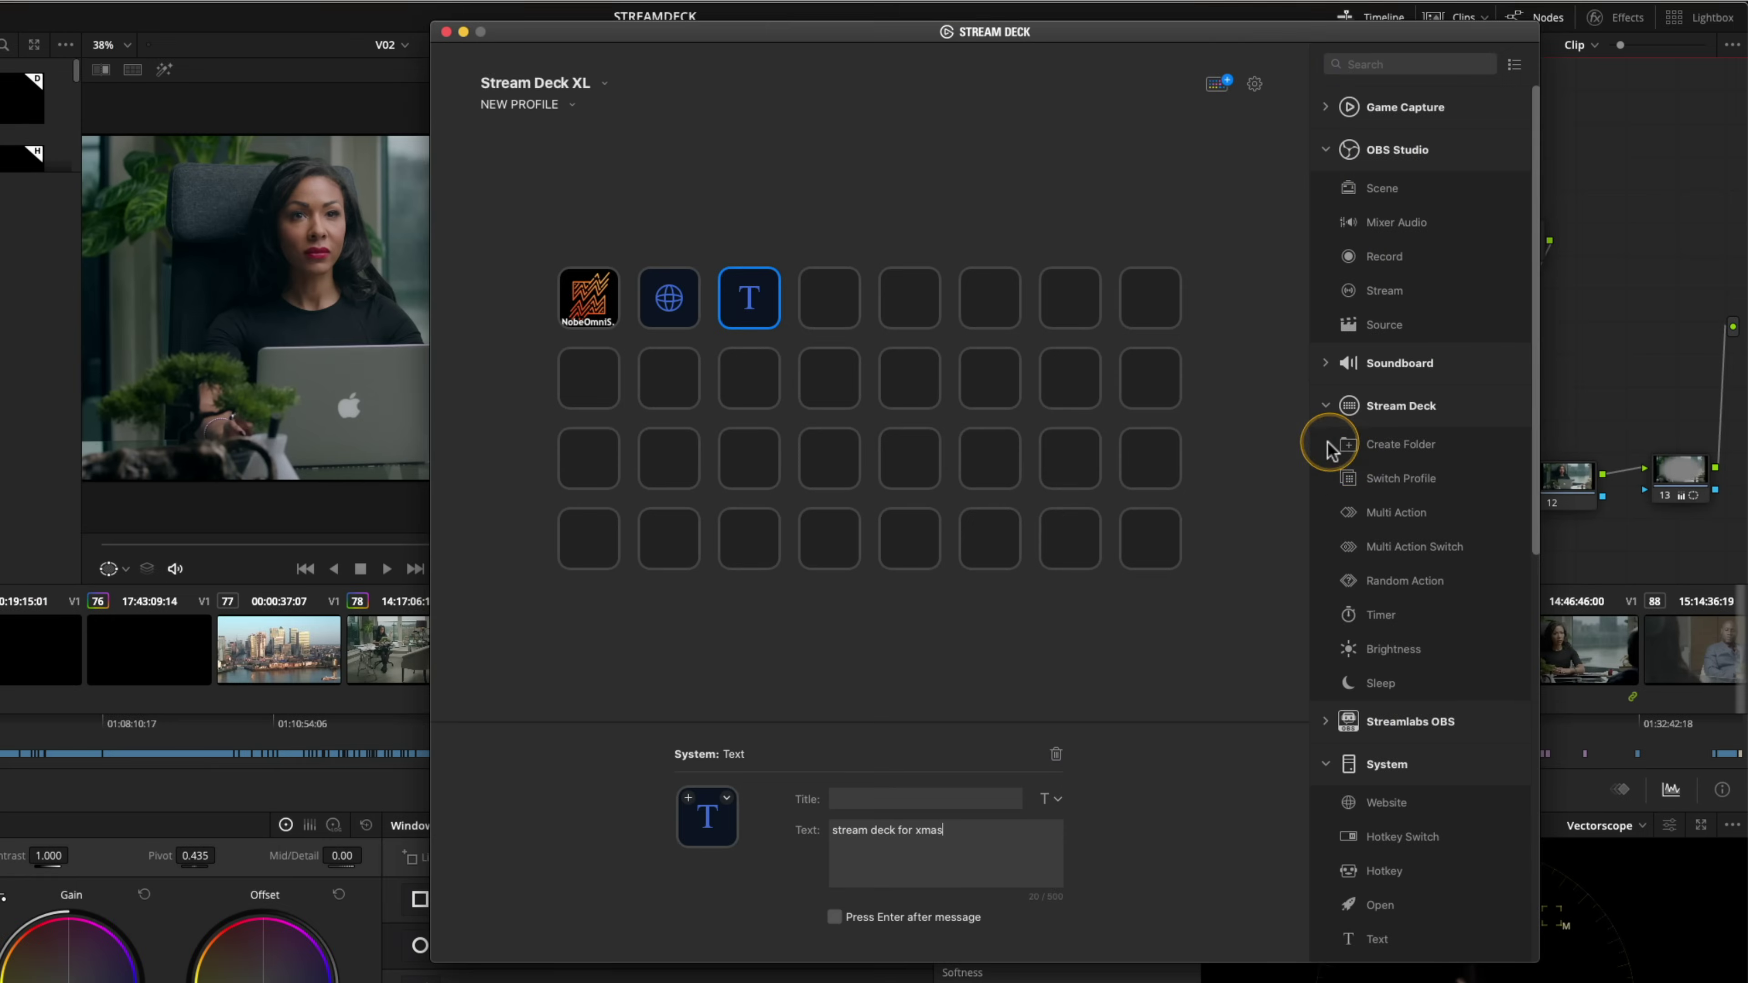
{"action": "left_click_drag", "start_coordinate": [1352, 451], "coordinate": [847, 358]}
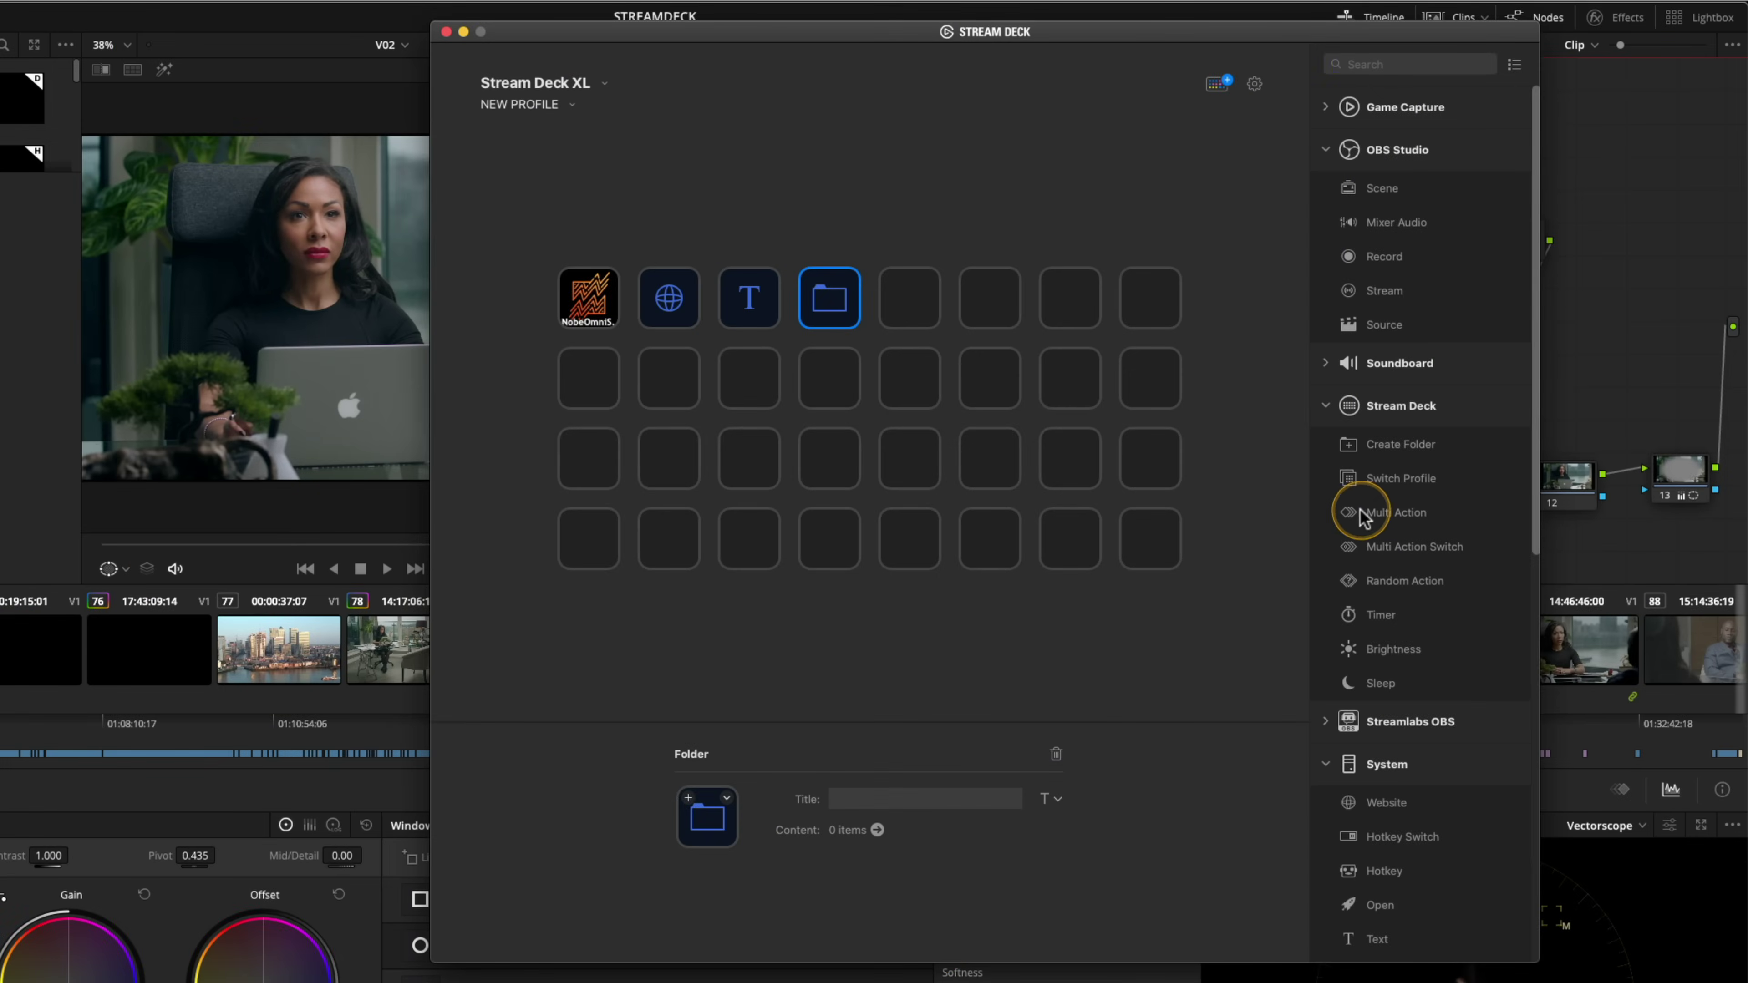
Step: Add a Multi Action to the fifth top-row key with an Open action for DaVinci Resolve from Applications
{"action": "left_click_drag", "start_coordinate": [1352, 522], "coordinate": [915, 323]}
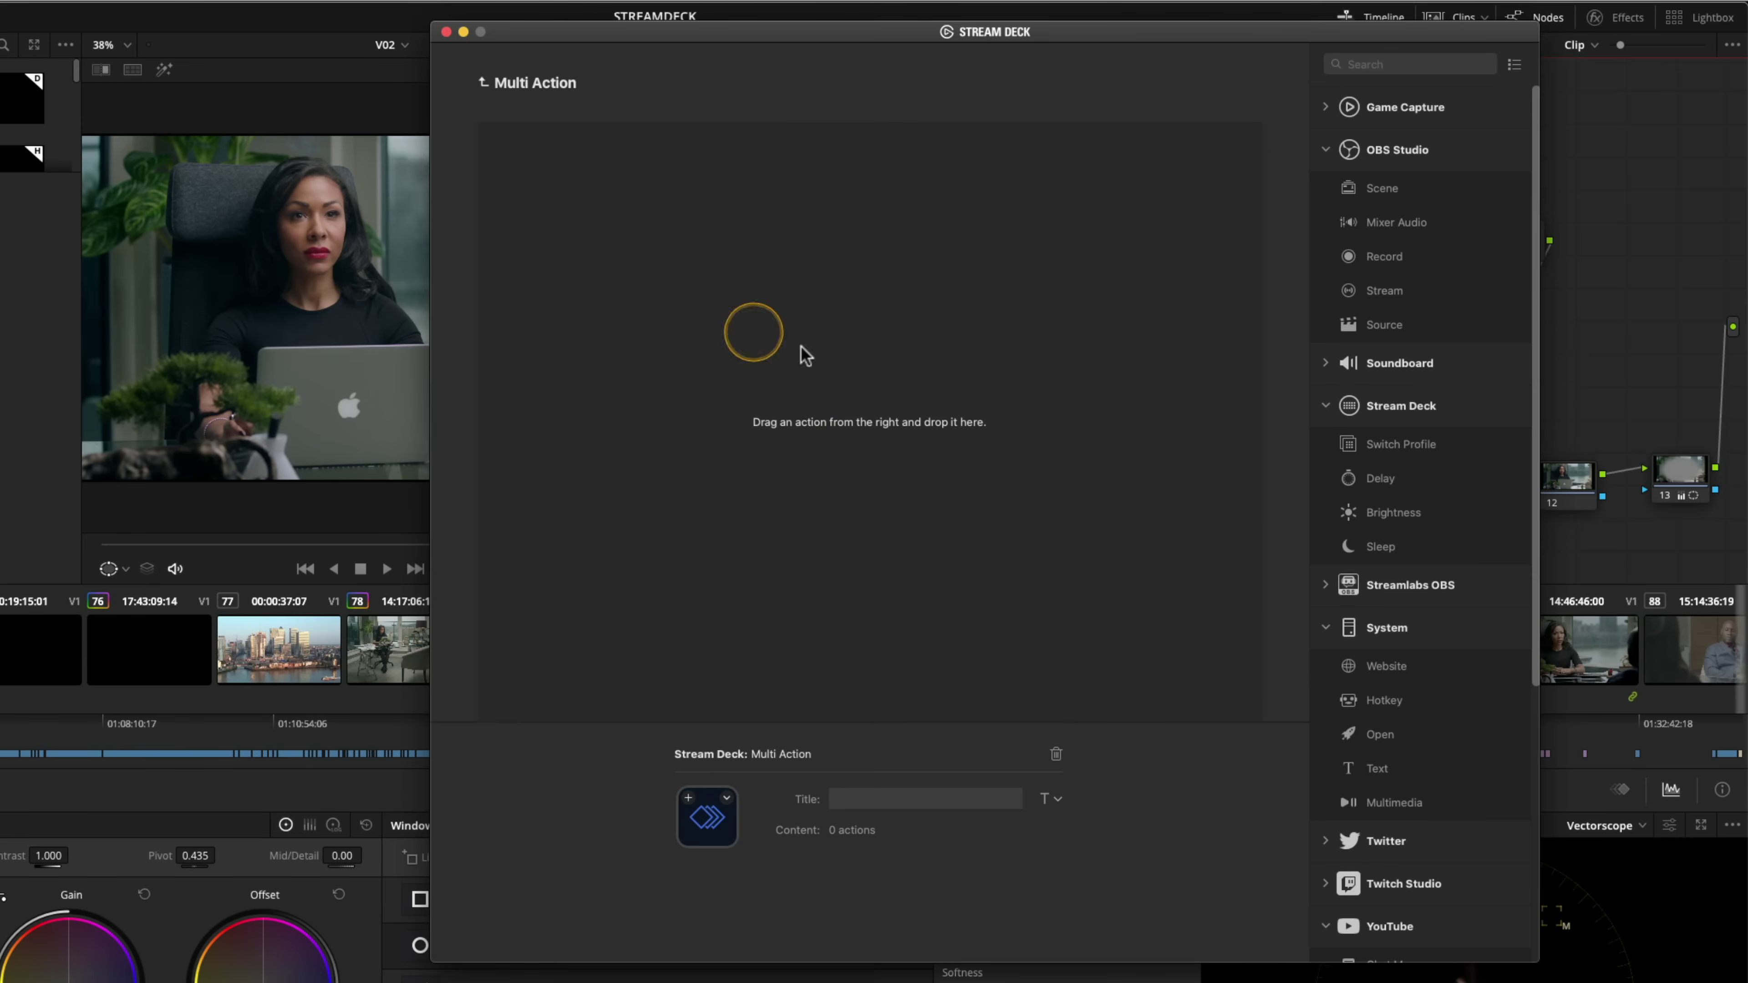
{"action": "left_click_drag", "start_coordinate": [1374, 749], "coordinate": [518, 218]}
{"action": "left_click", "coordinate": [1040, 830]}
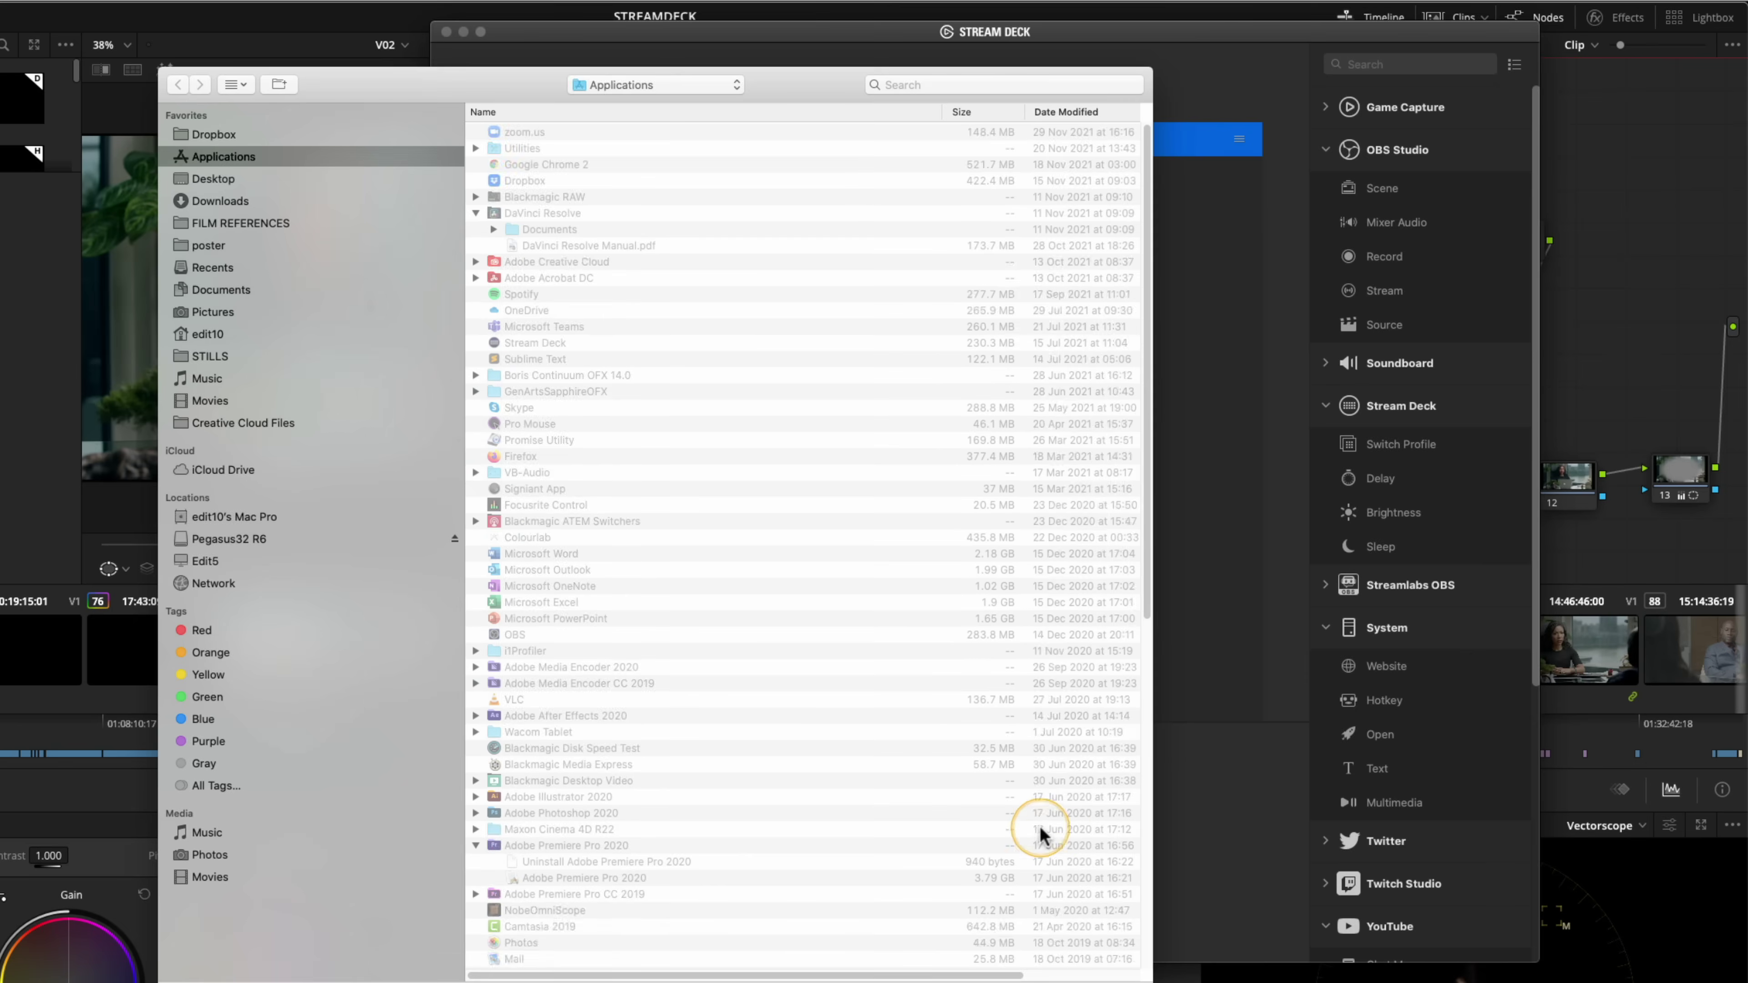
{"action": "left_click", "coordinate": [492, 215]}
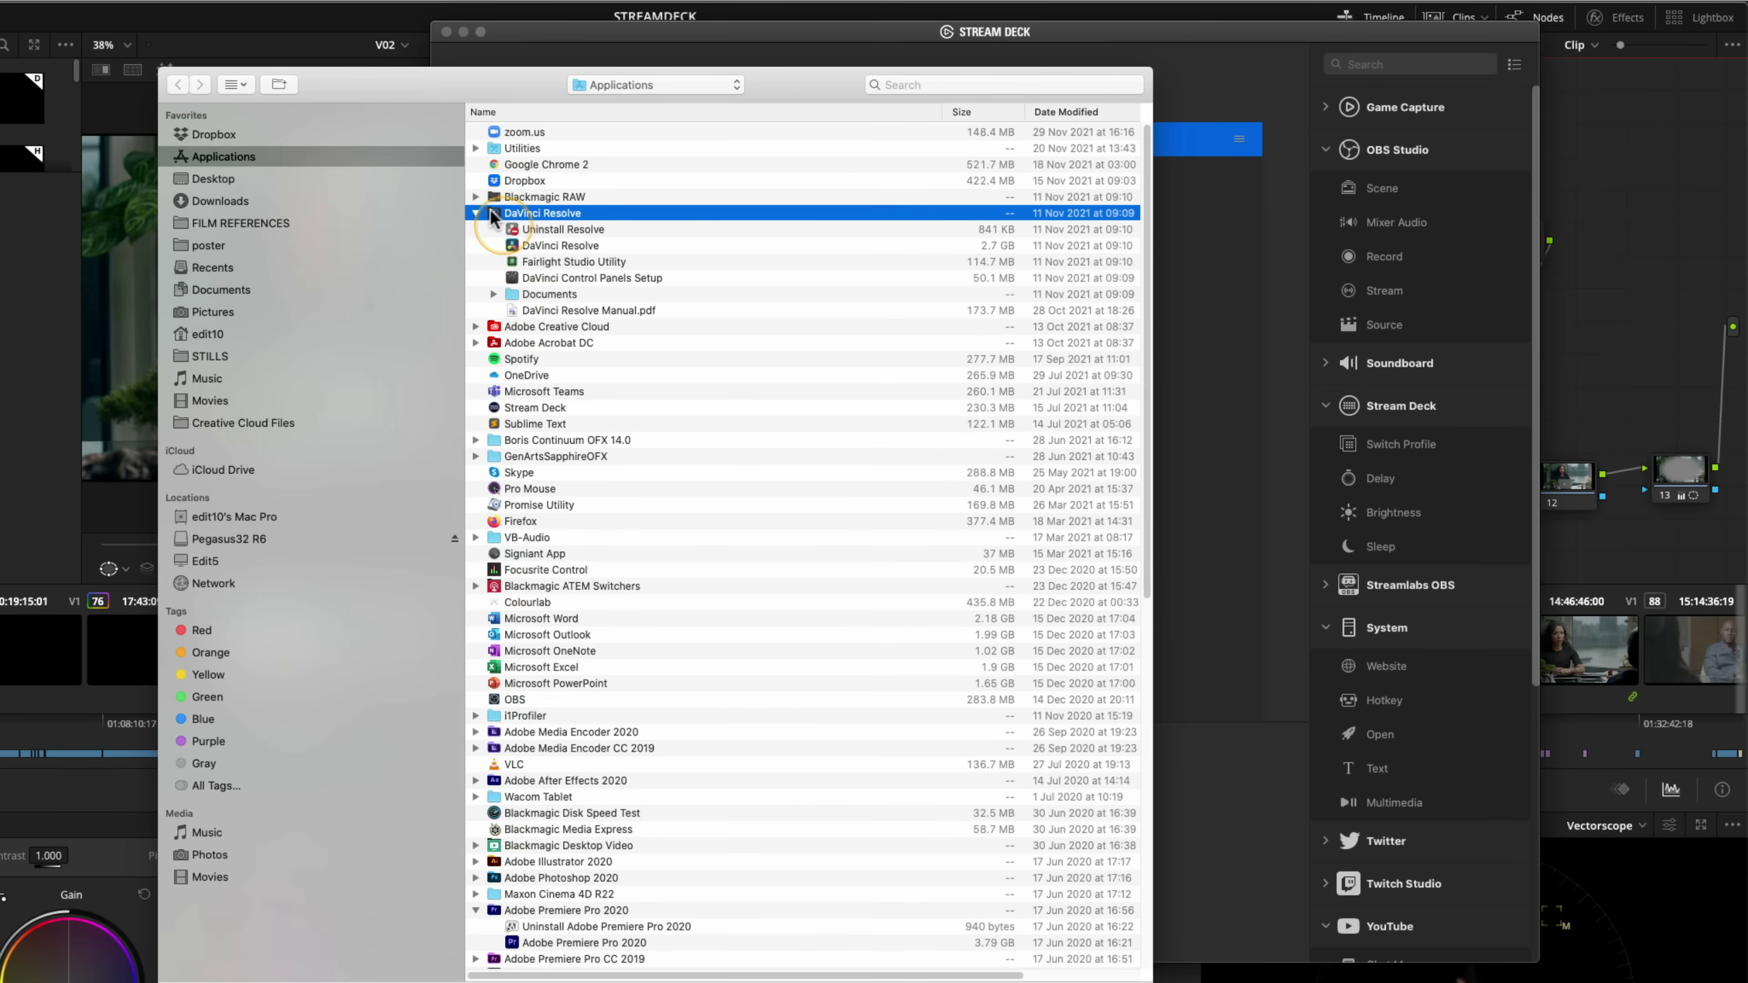
{"action": "left_click", "coordinate": [1089, 969]}
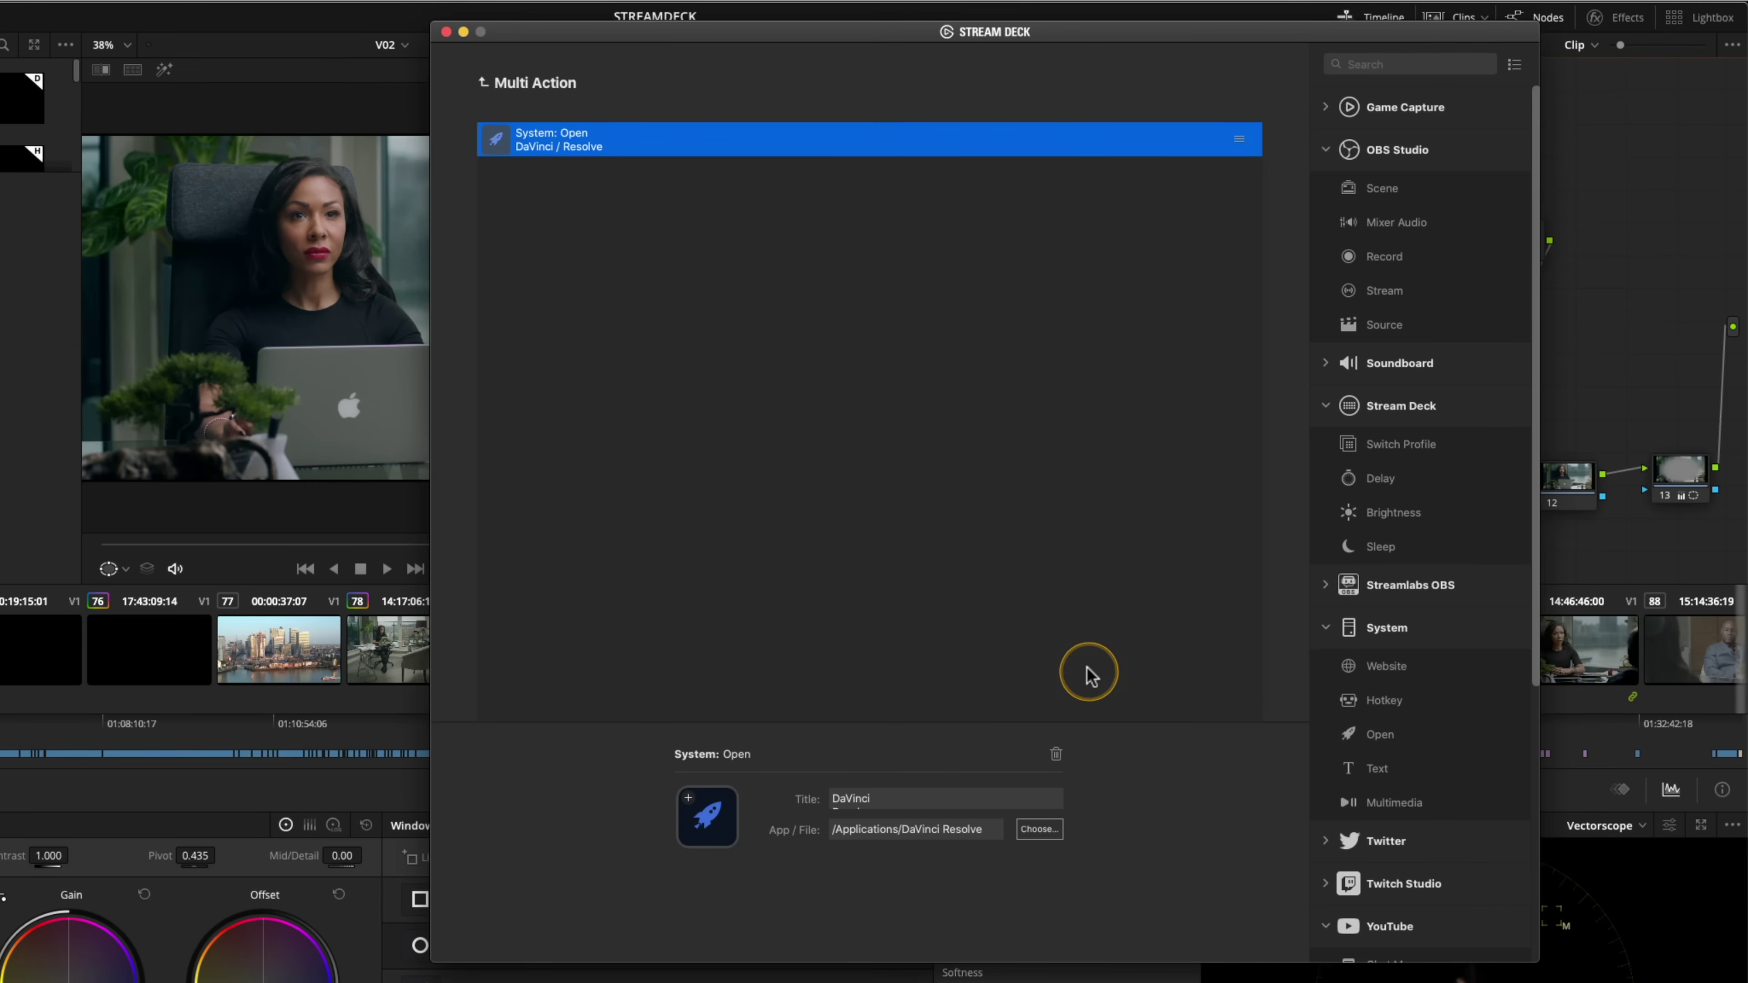
Step: Add a Switch Profile action to the Multi Action and set it to DaVinci Resolve Profile
{"action": "left_click_drag", "start_coordinate": [1373, 440], "coordinate": [543, 282]}
{"action": "left_click", "coordinate": [963, 831]}
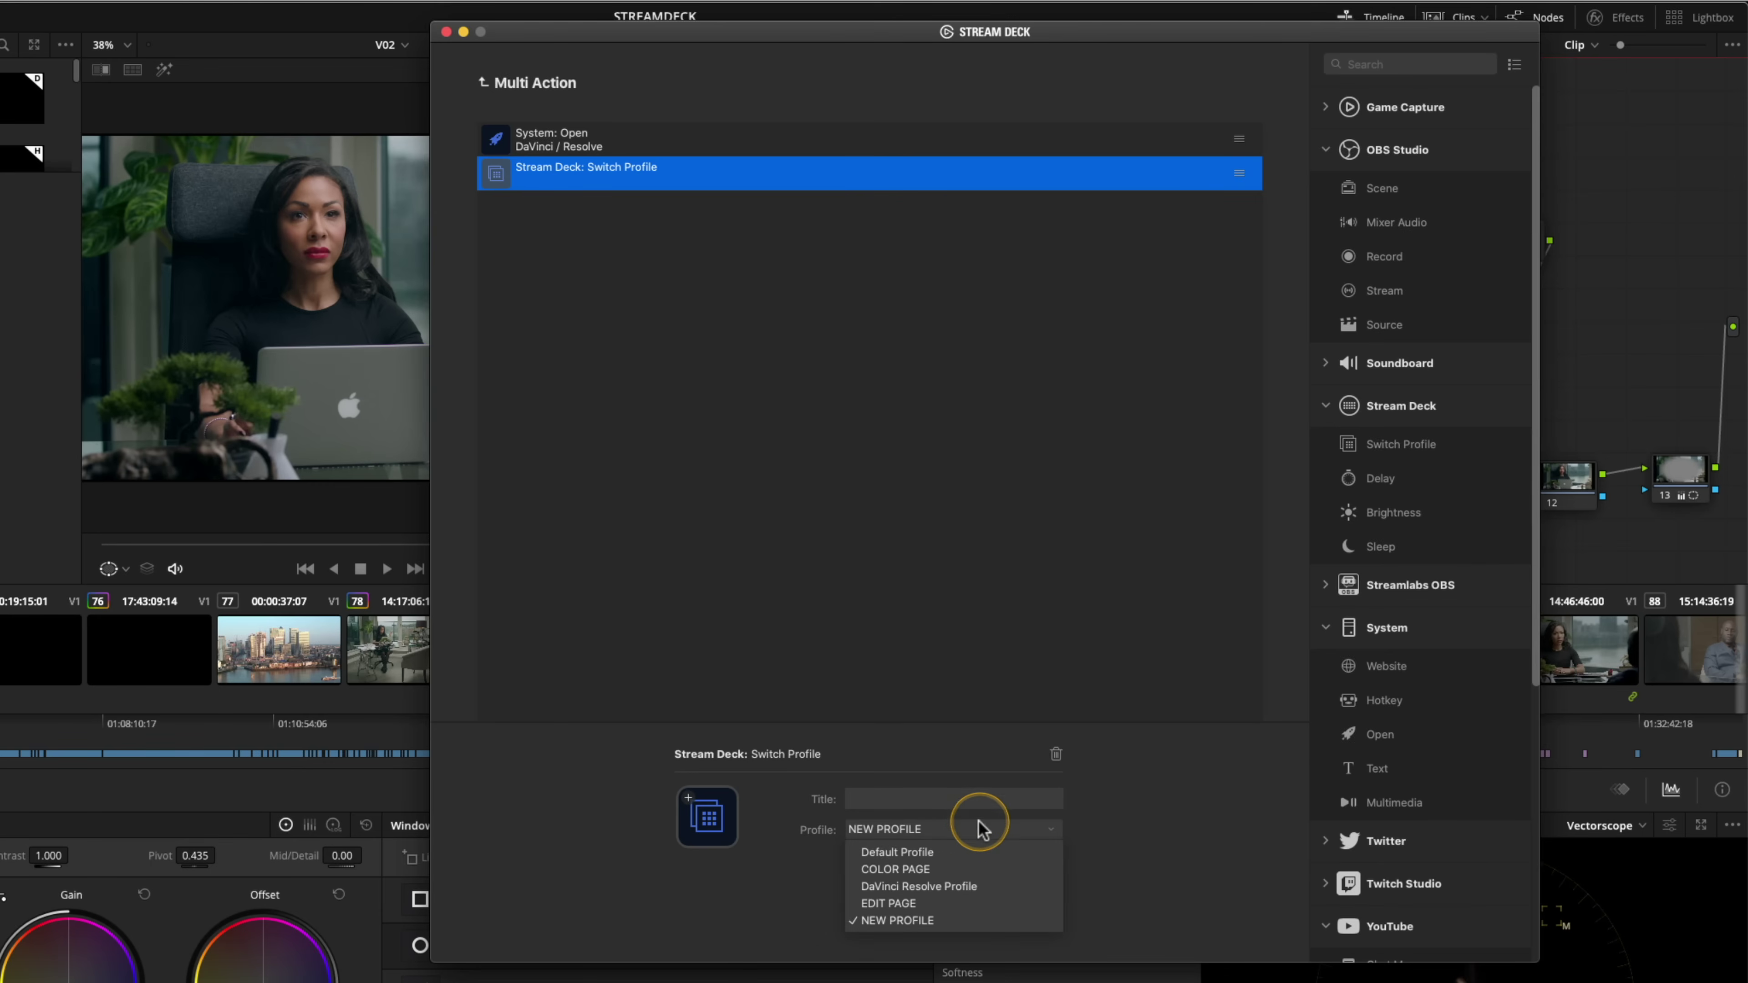
{"action": "left_click", "coordinate": [942, 886]}
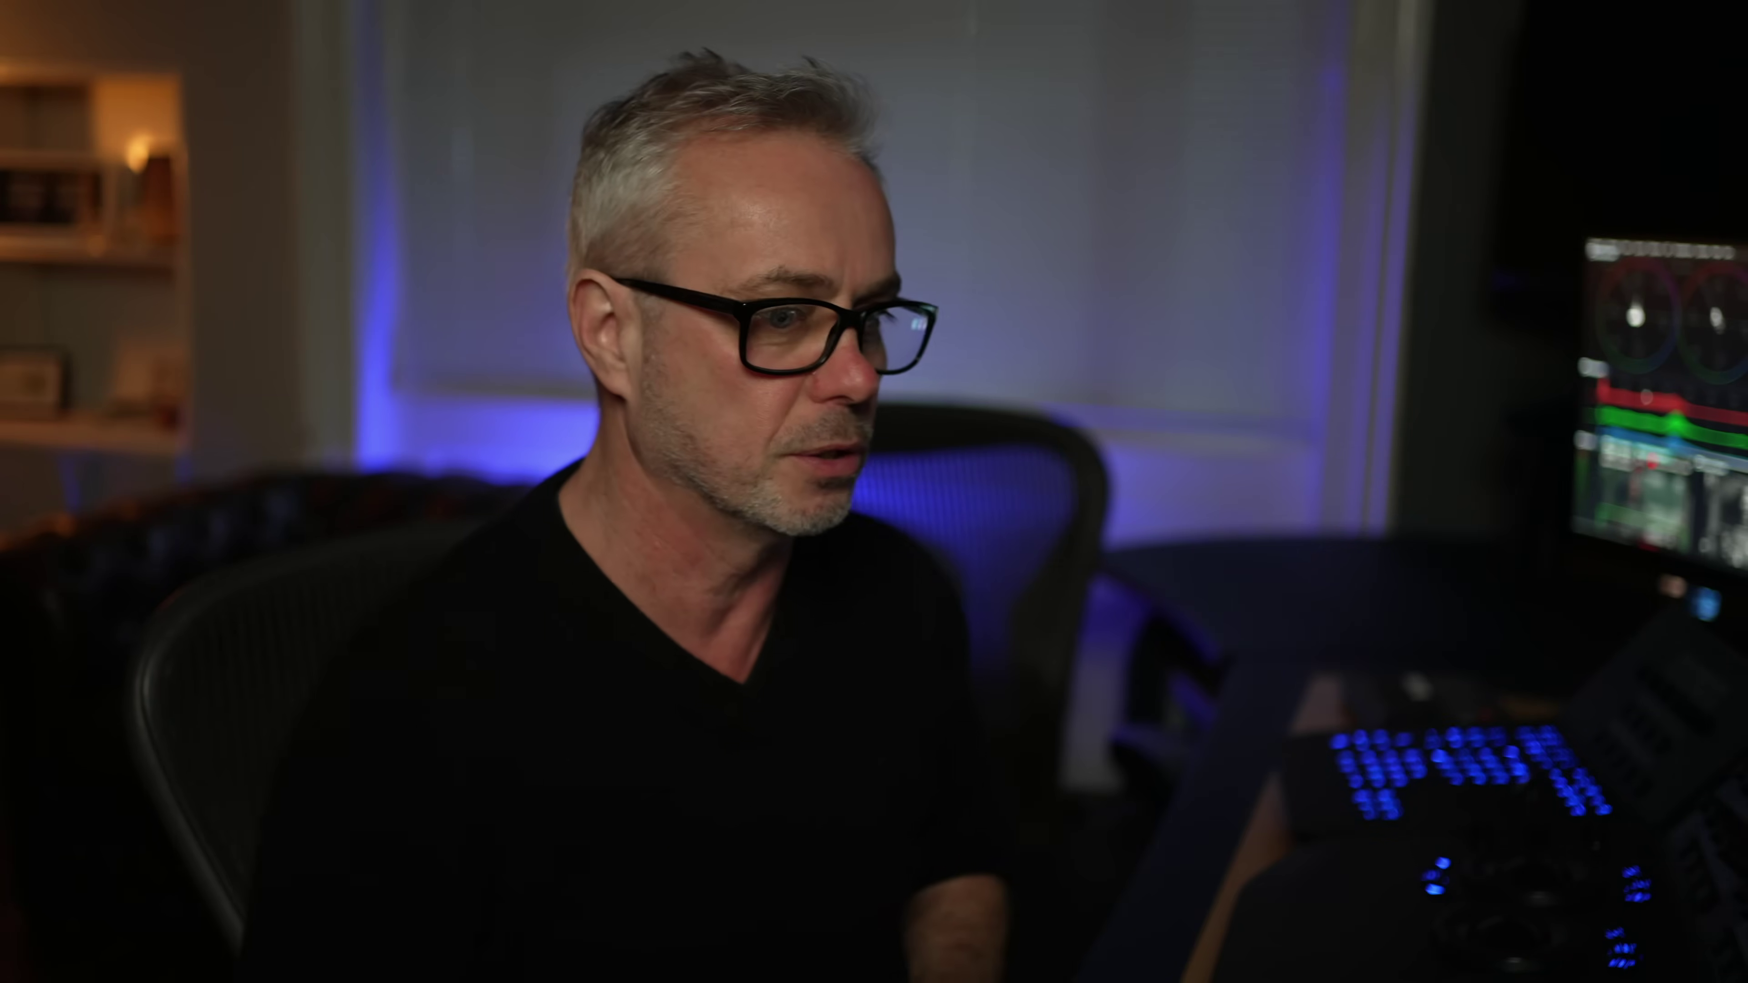
Step: Give the Multi Action key the DaVinci Resolve logo from the Davinci Resolve Icon Pack in the Stream Deck Icon Library
{"action": "left_click", "coordinate": [922, 307]}
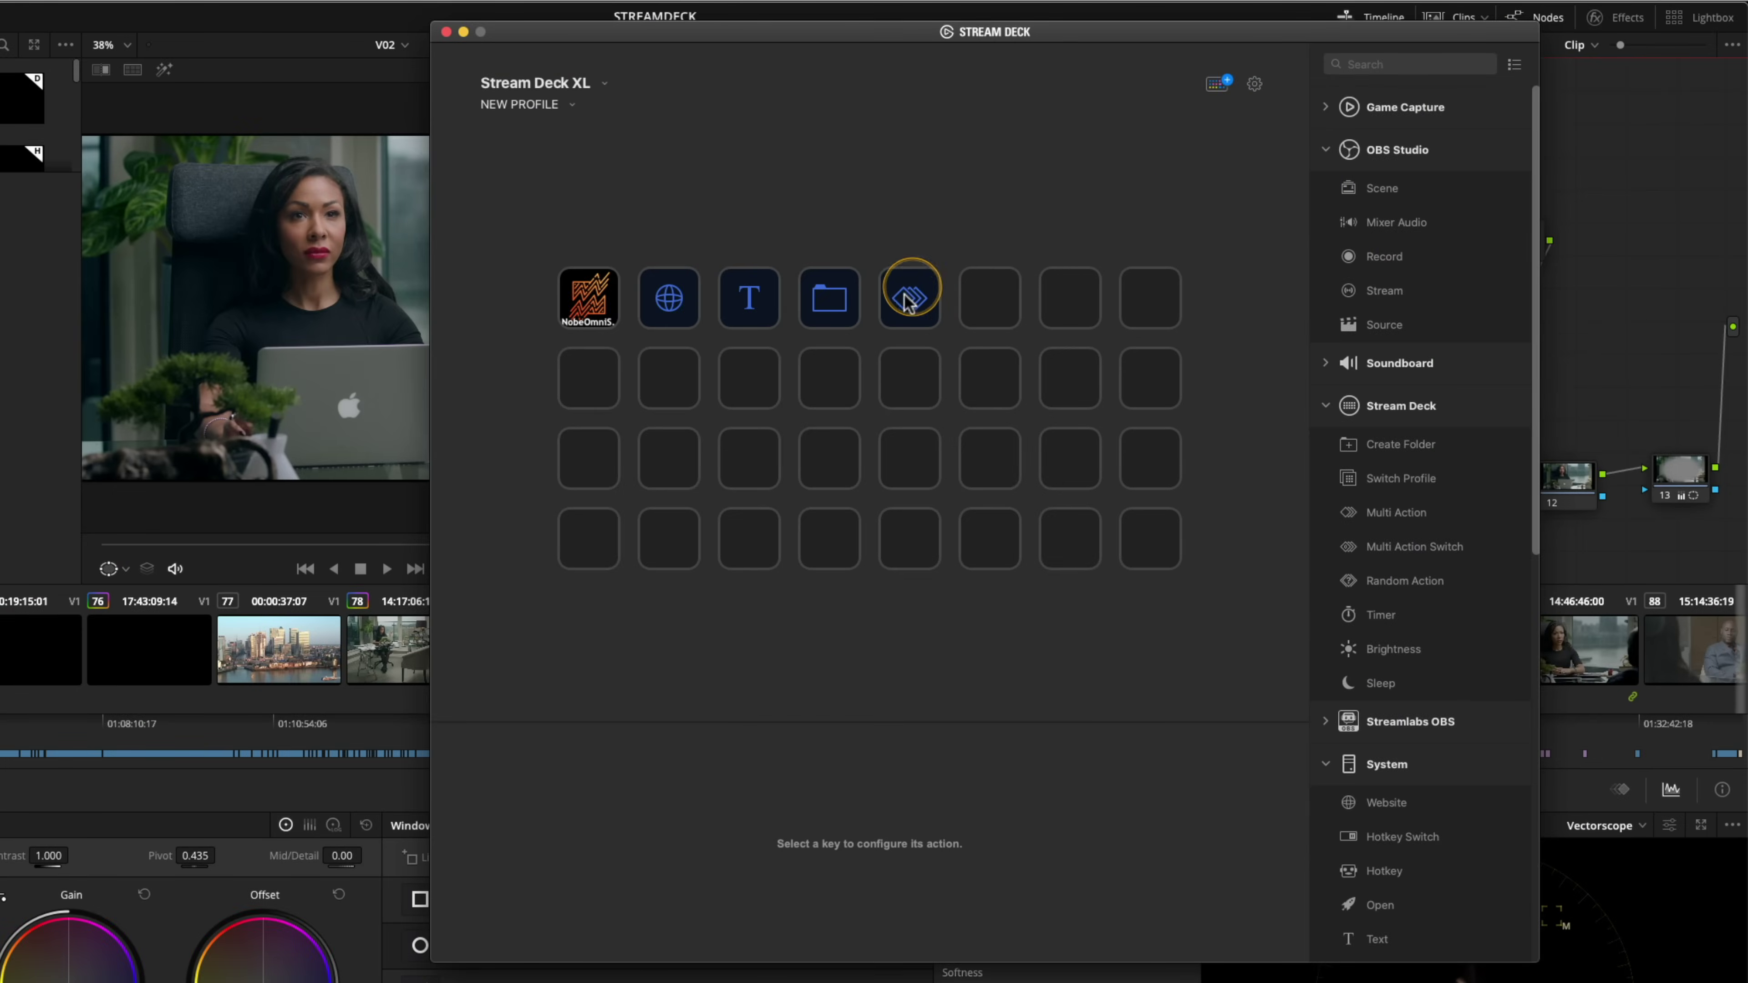
{"action": "left_click", "coordinate": [914, 297]}
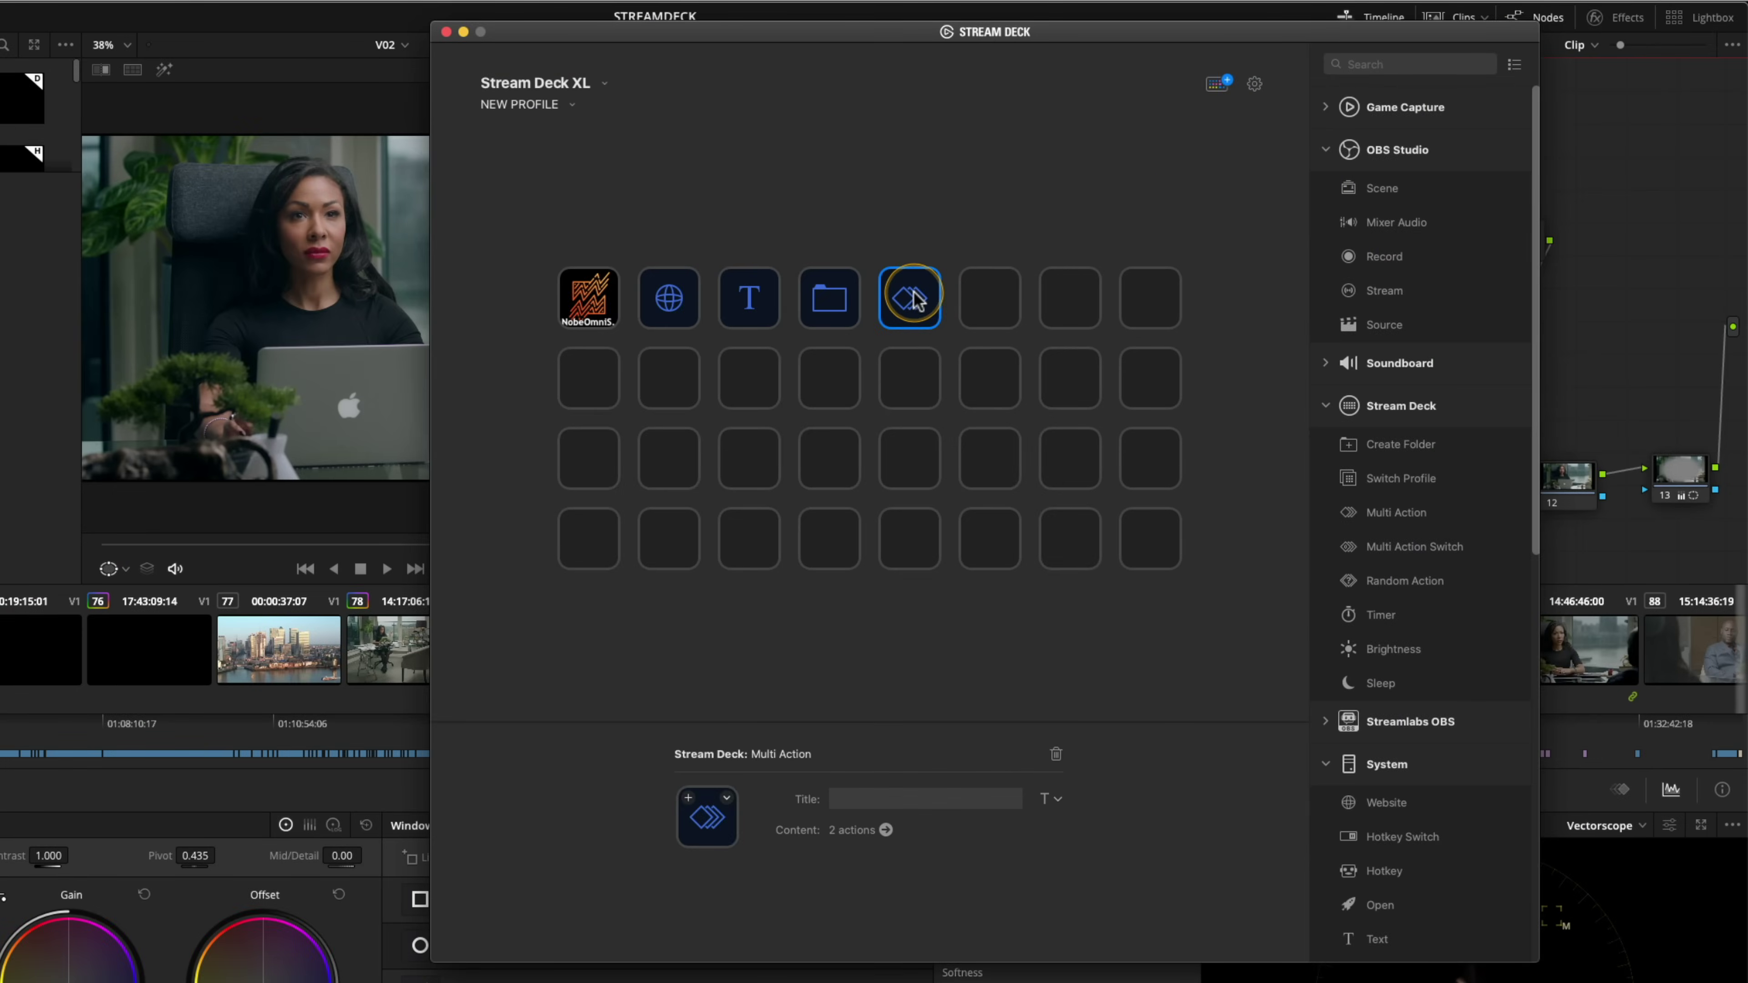
{"action": "left_click", "coordinate": [726, 800]}
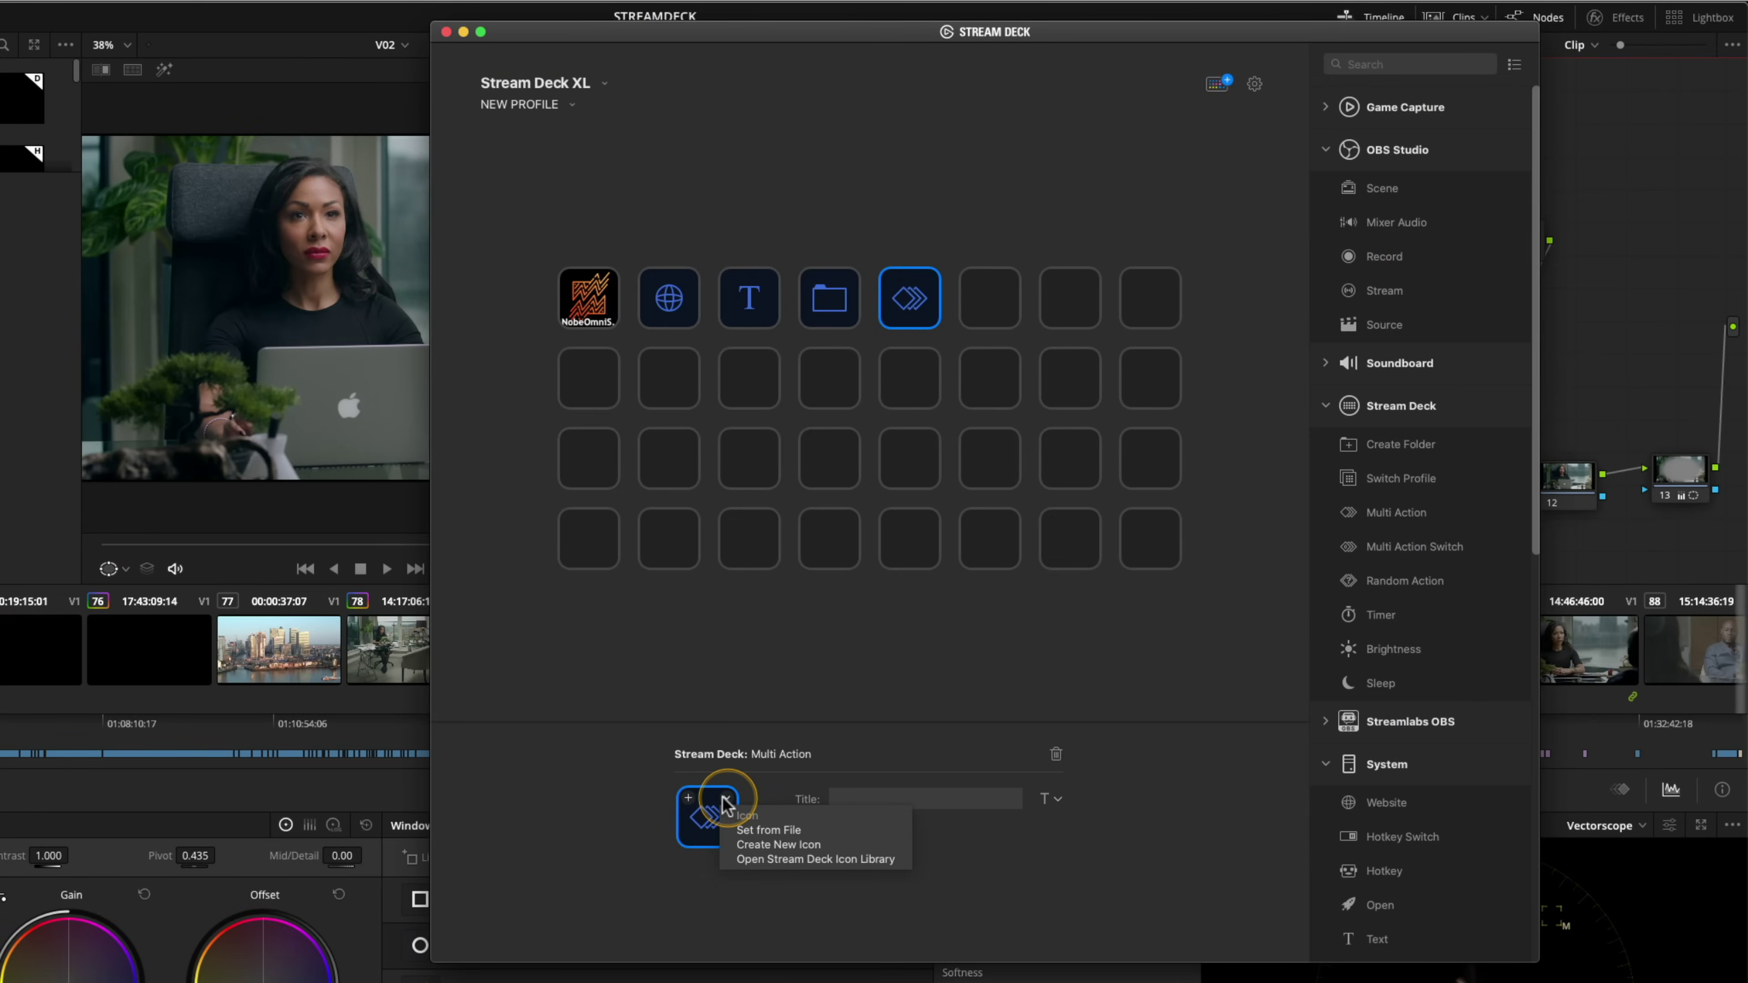
{"action": "left_click", "coordinate": [814, 851]}
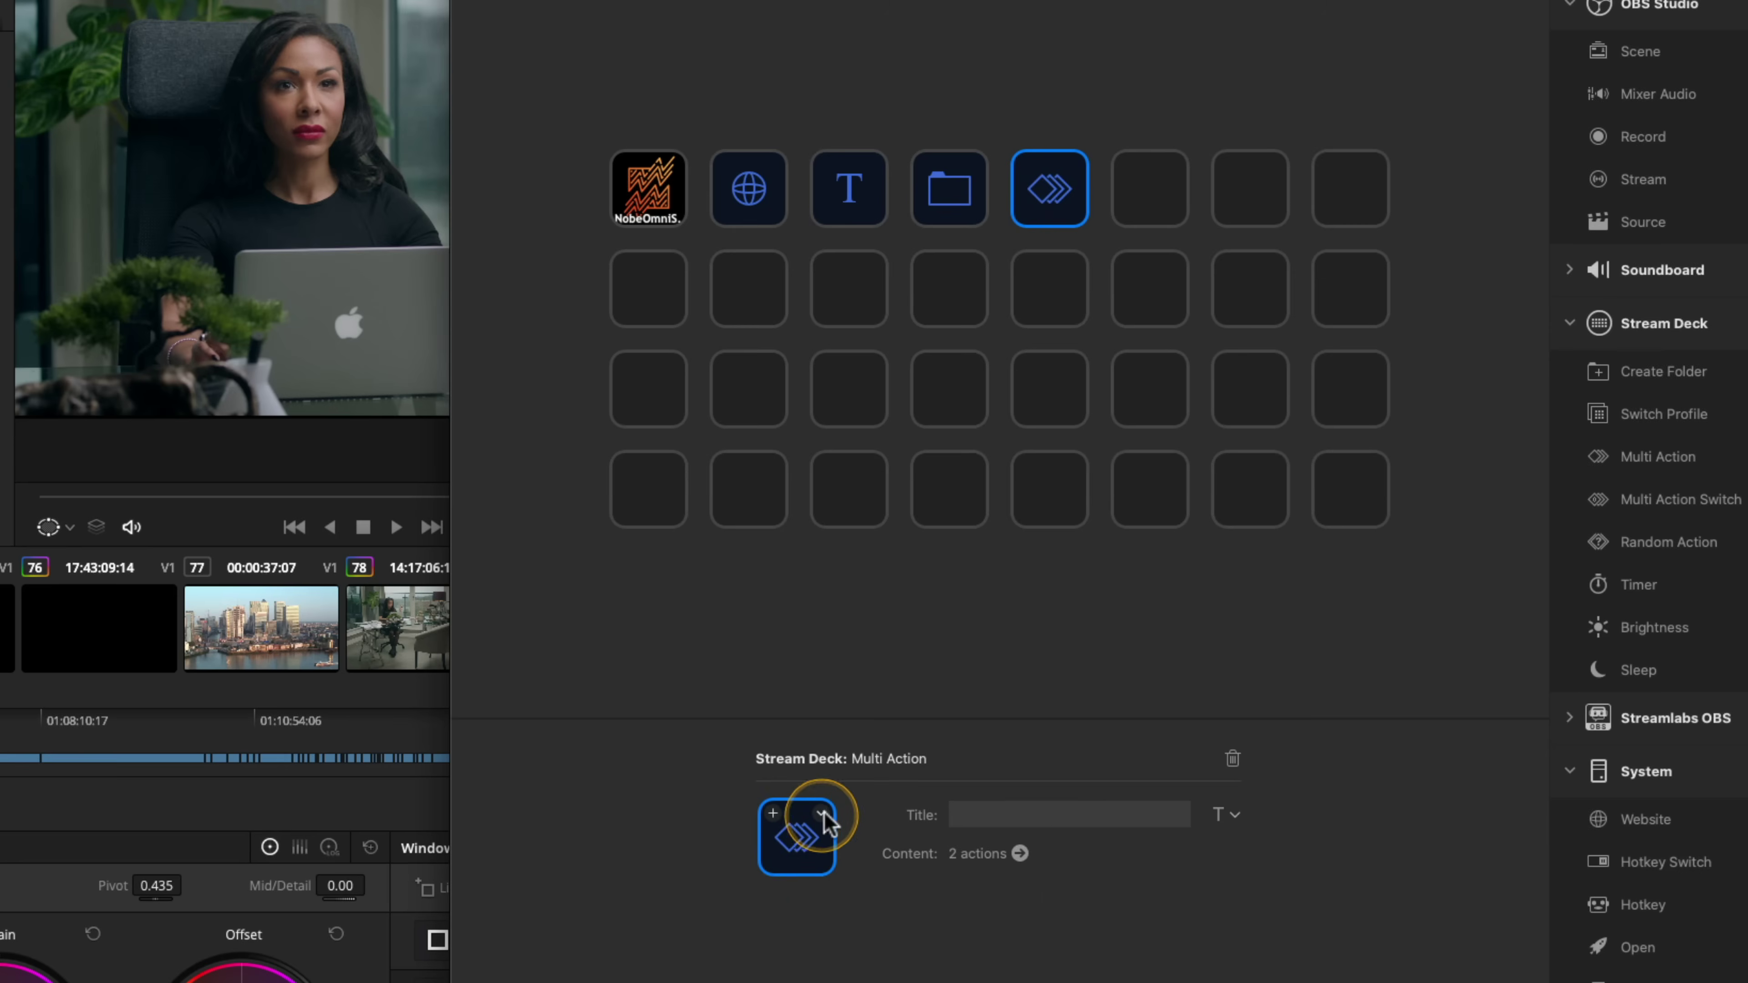
{"action": "left_click", "coordinate": [820, 816]}
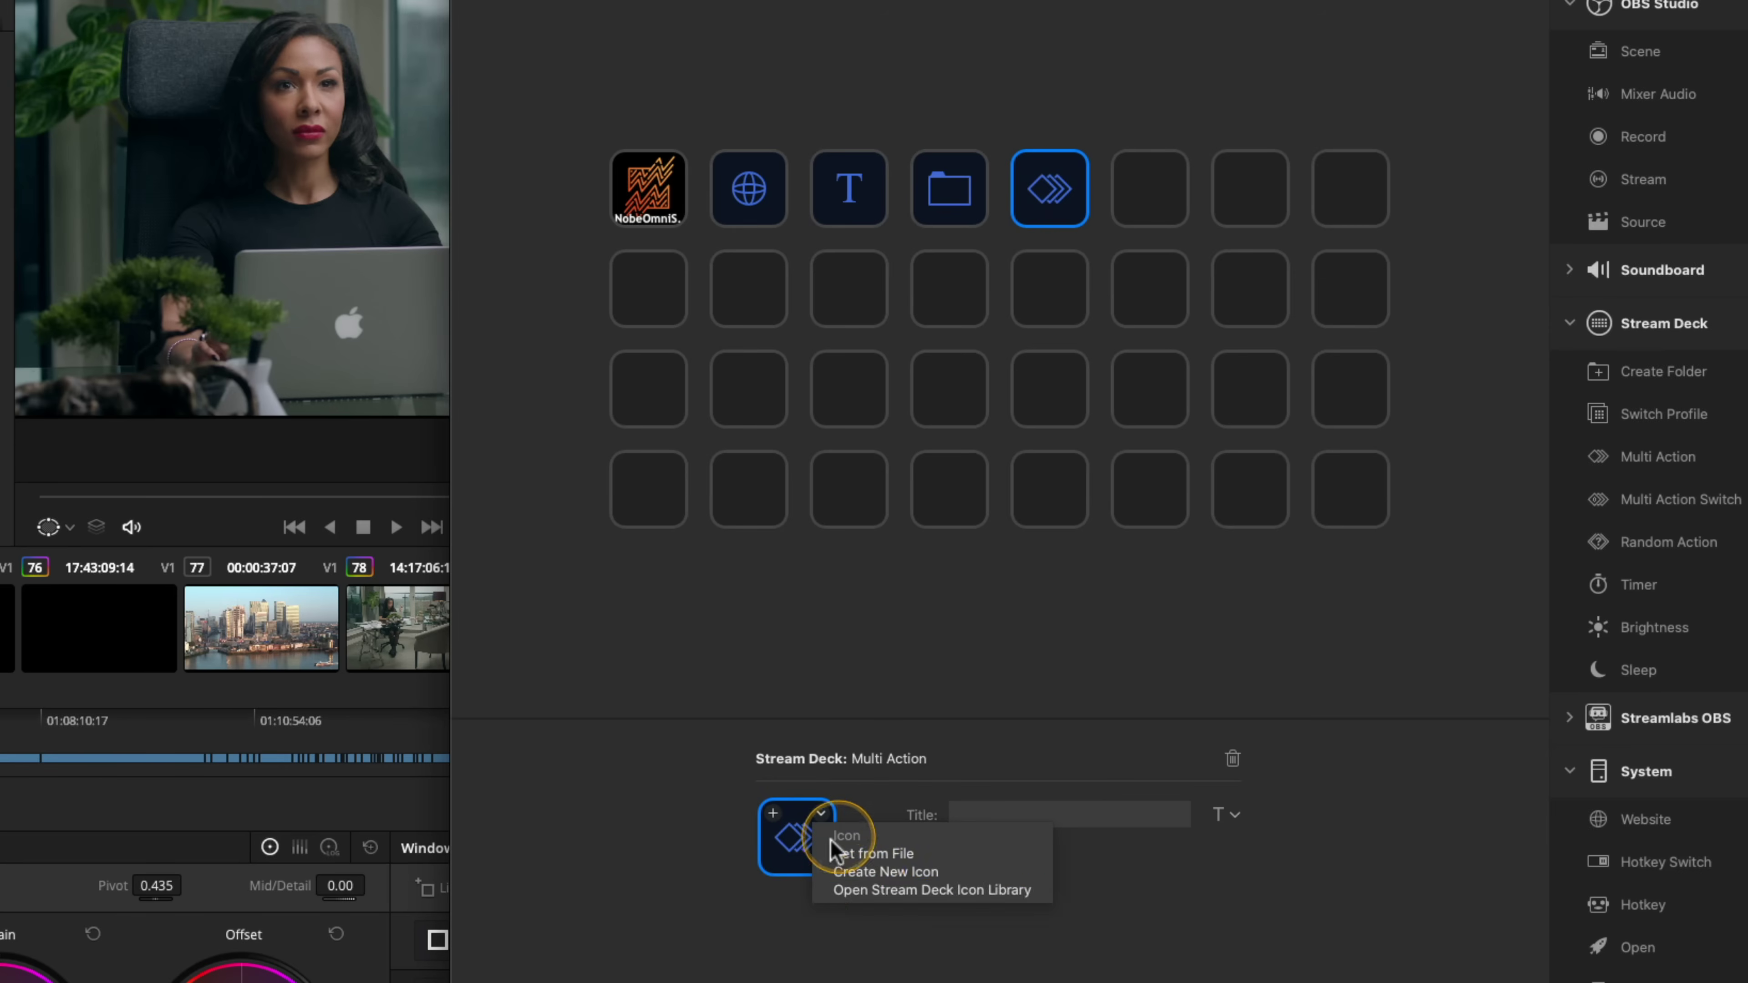
{"action": "left_click", "coordinate": [873, 890]}
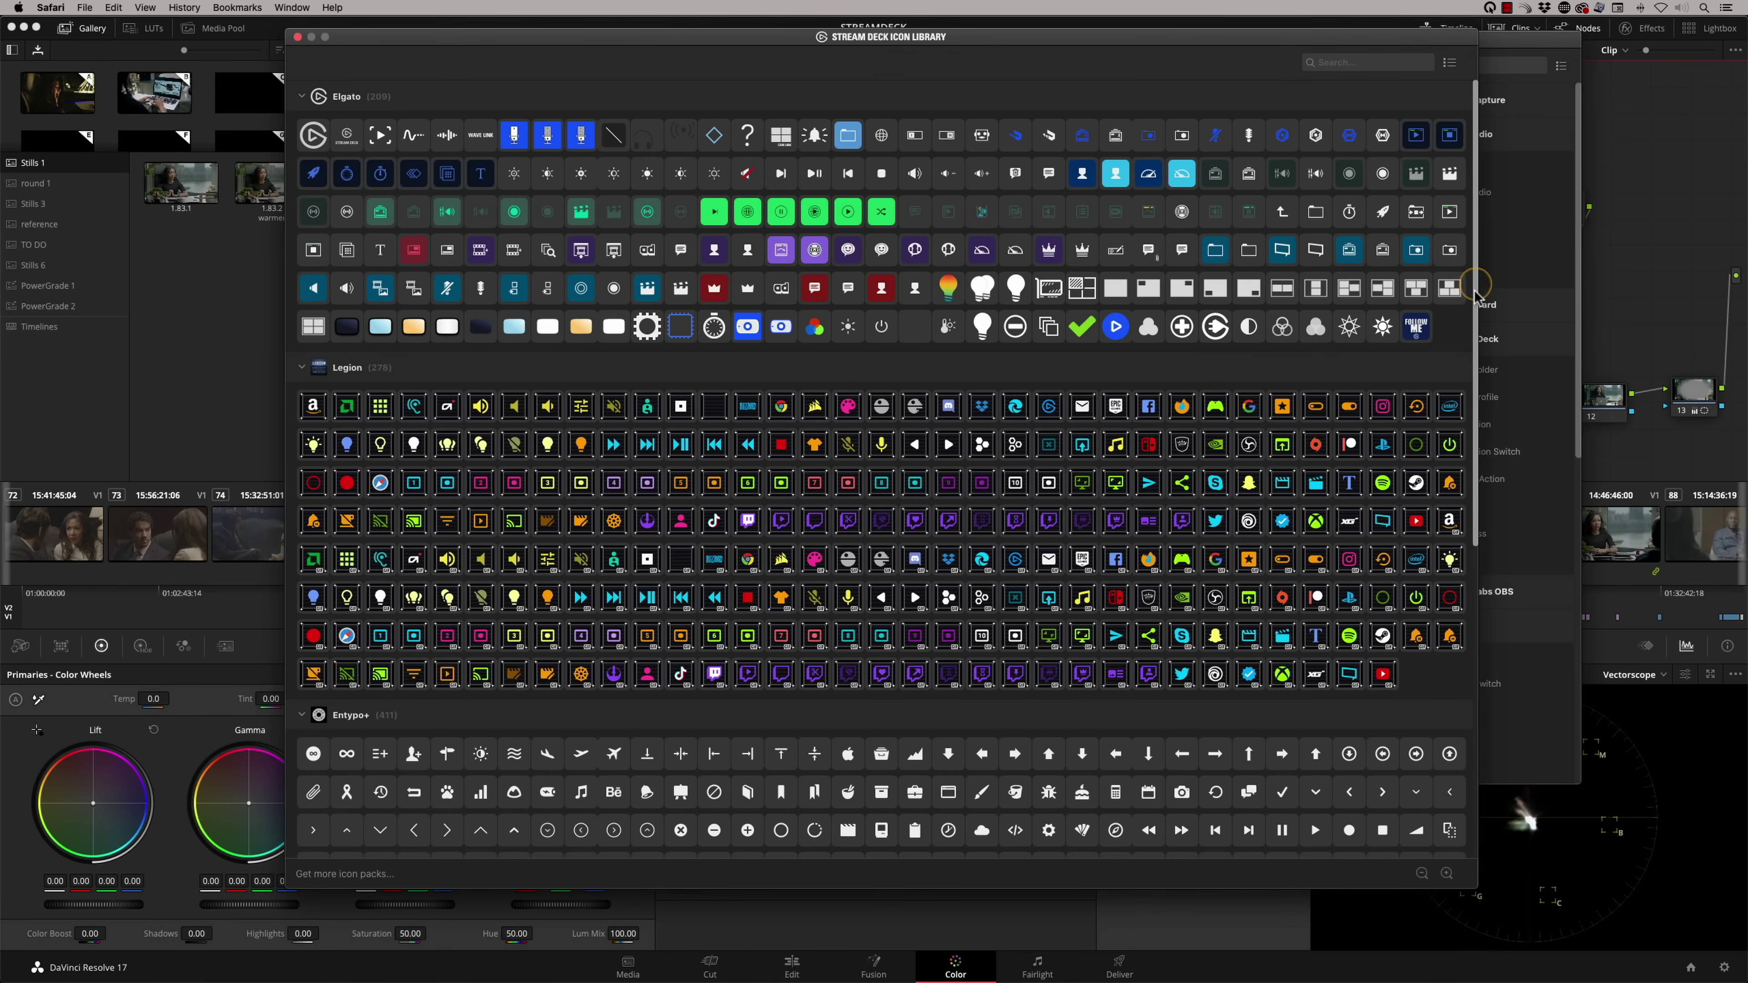
{"action": "scroll", "coordinate": [1476, 313], "scroll_direction": "down", "scroll_amount": 10}
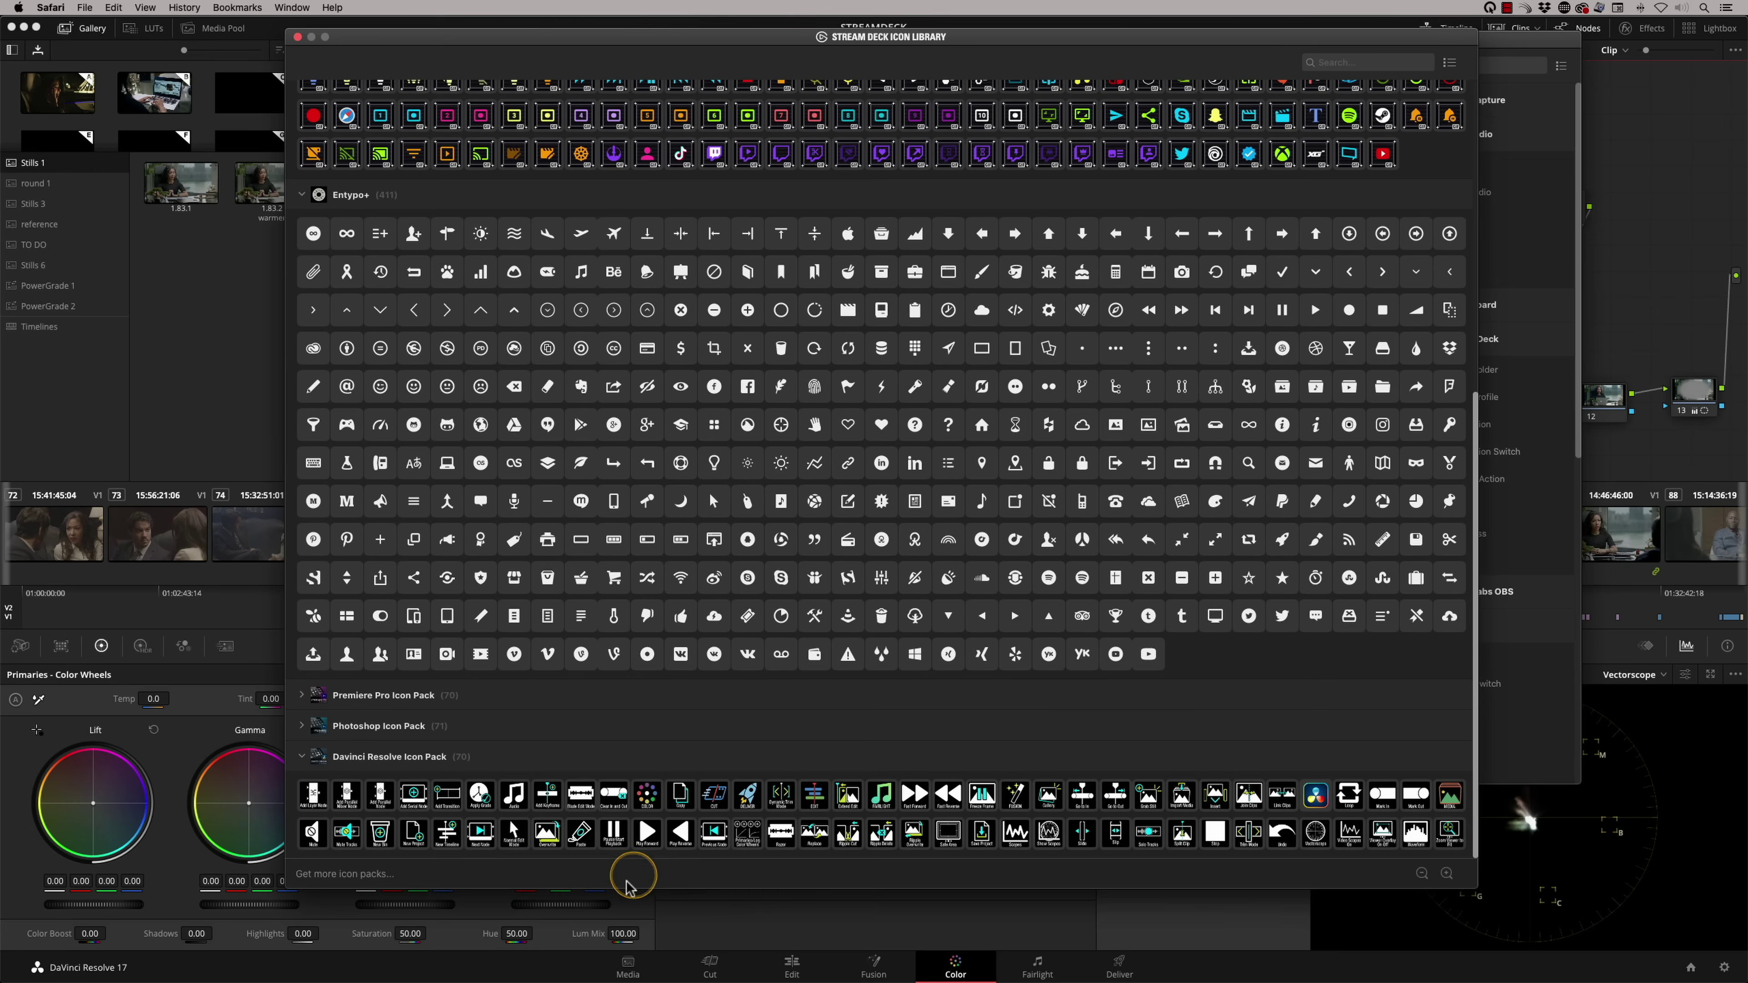
{"action": "left_click", "coordinate": [1316, 799]}
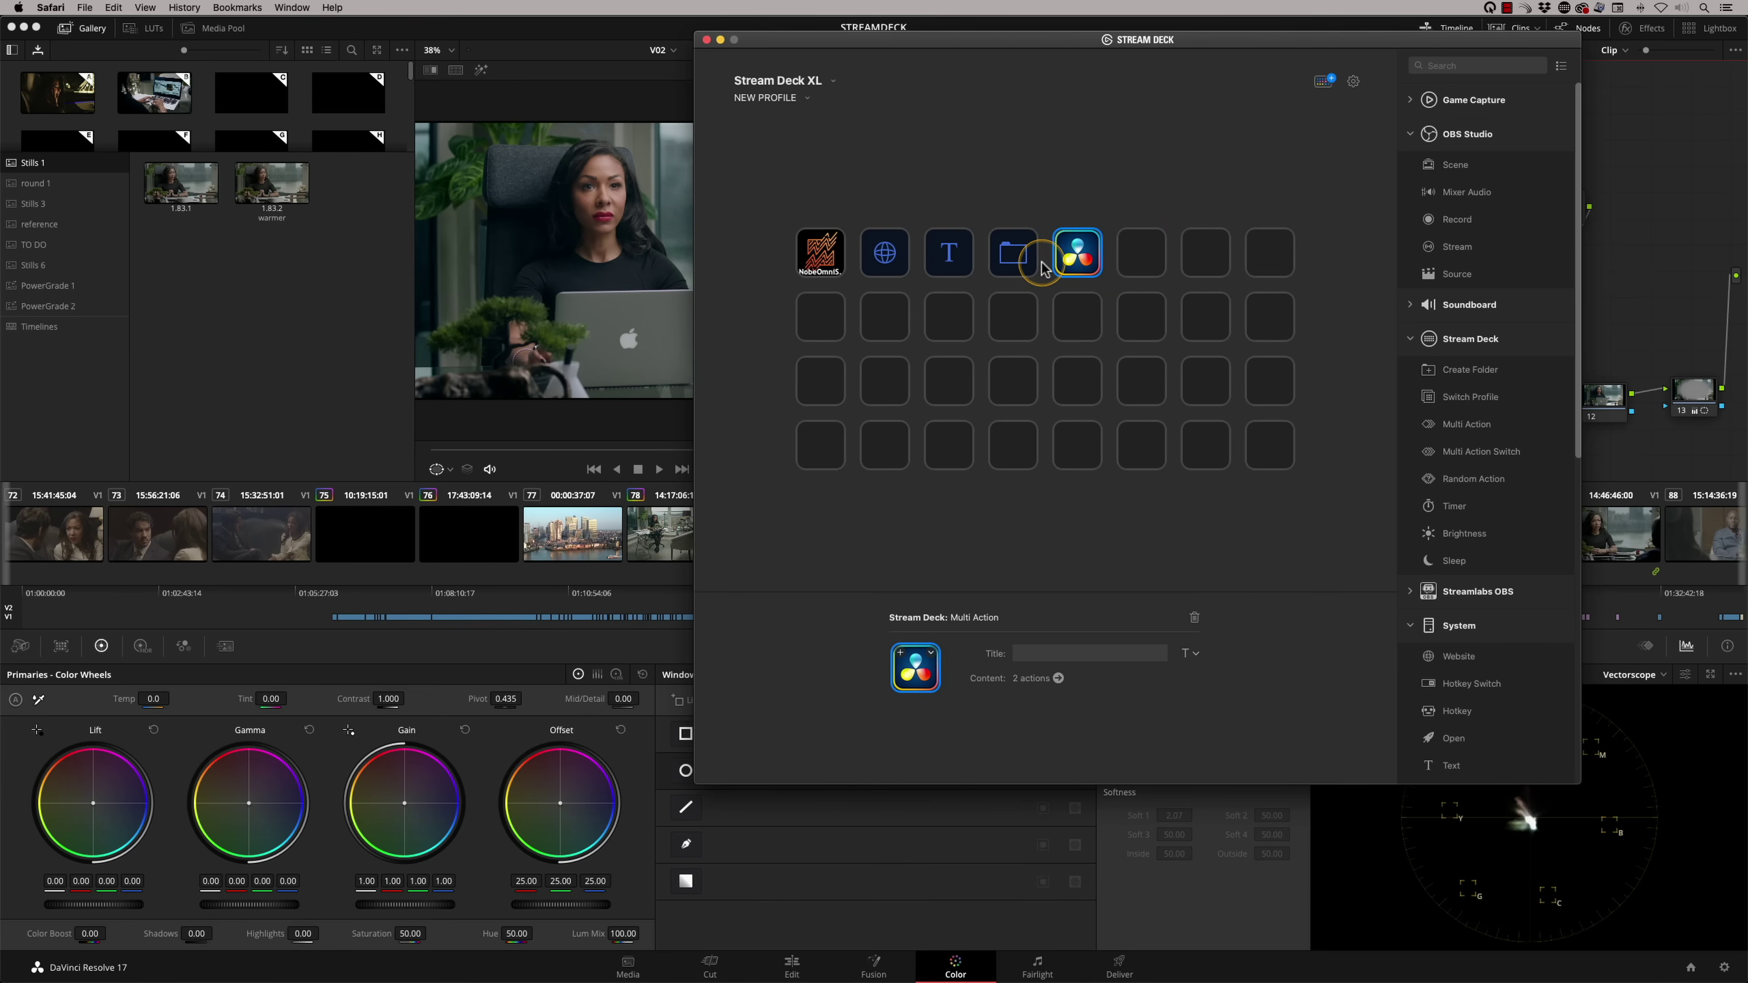
Step: Install the Illustrator Icon Pack from the icons section of the Stream Deck Store
{"action": "left_click", "coordinate": [1324, 82]}
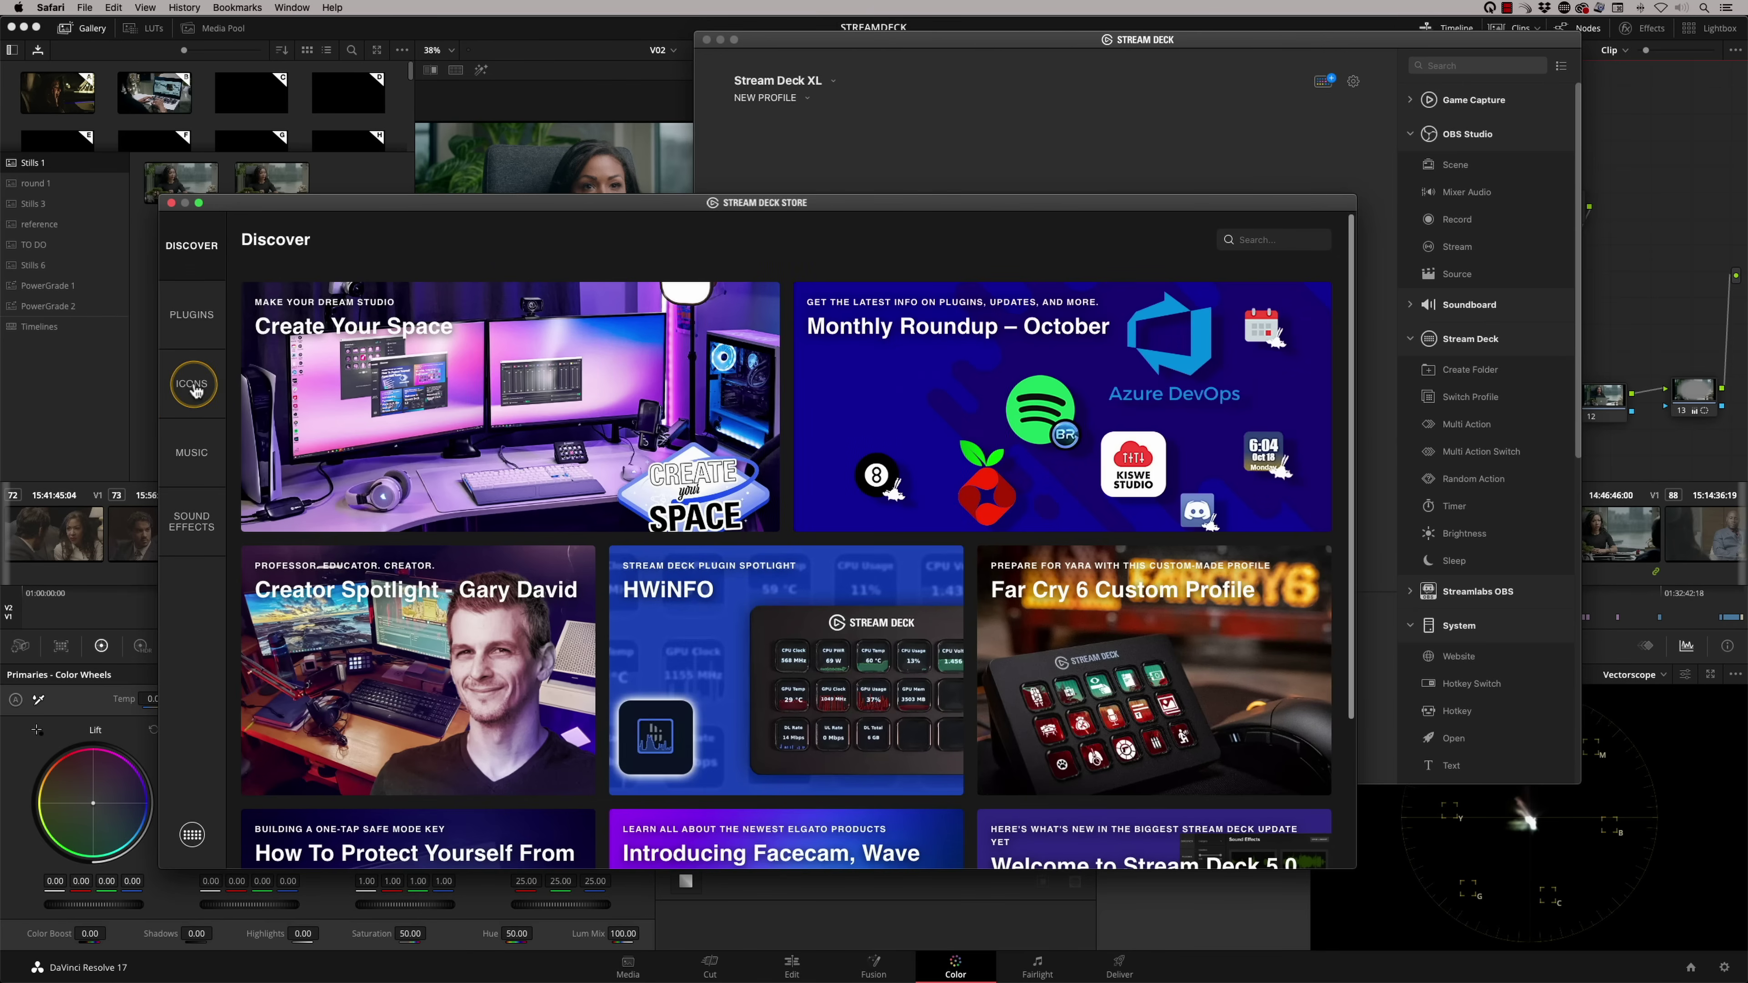
{"action": "left_click", "coordinate": [193, 385]}
{"action": "left_click_drag", "start_coordinate": [1352, 334], "coordinate": [1342, 664]}
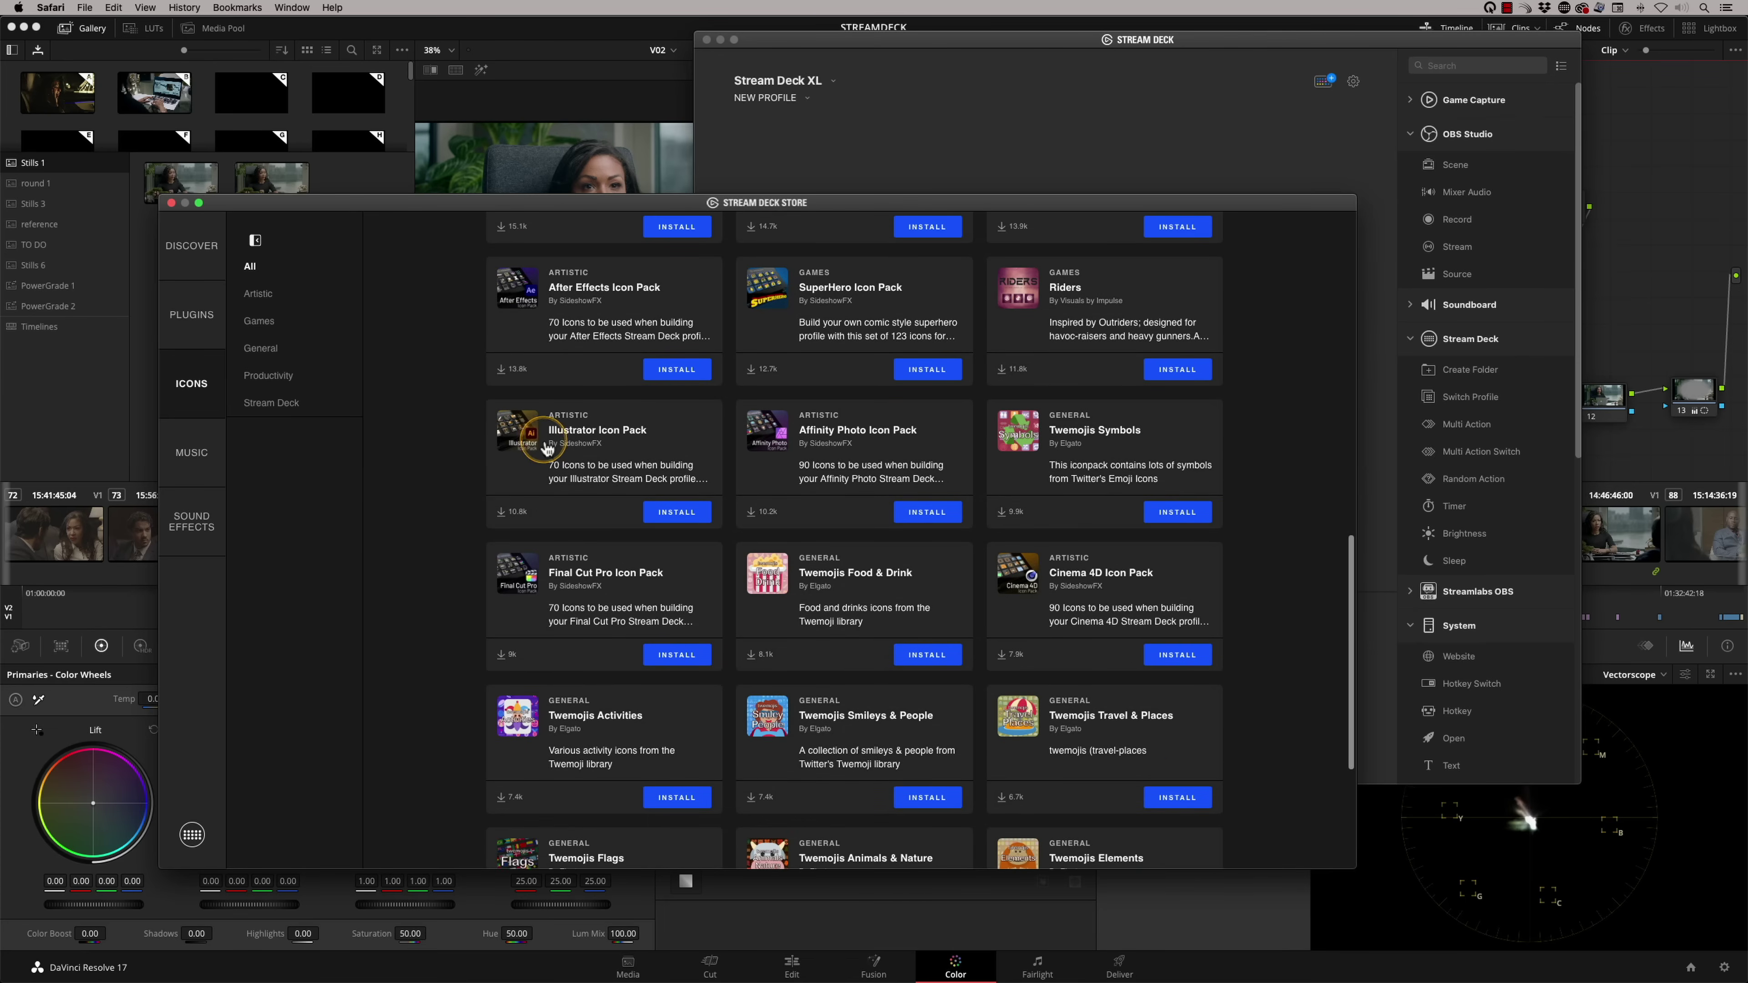
{"action": "left_click", "coordinate": [675, 513]}
{"action": "left_click", "coordinate": [967, 509]}
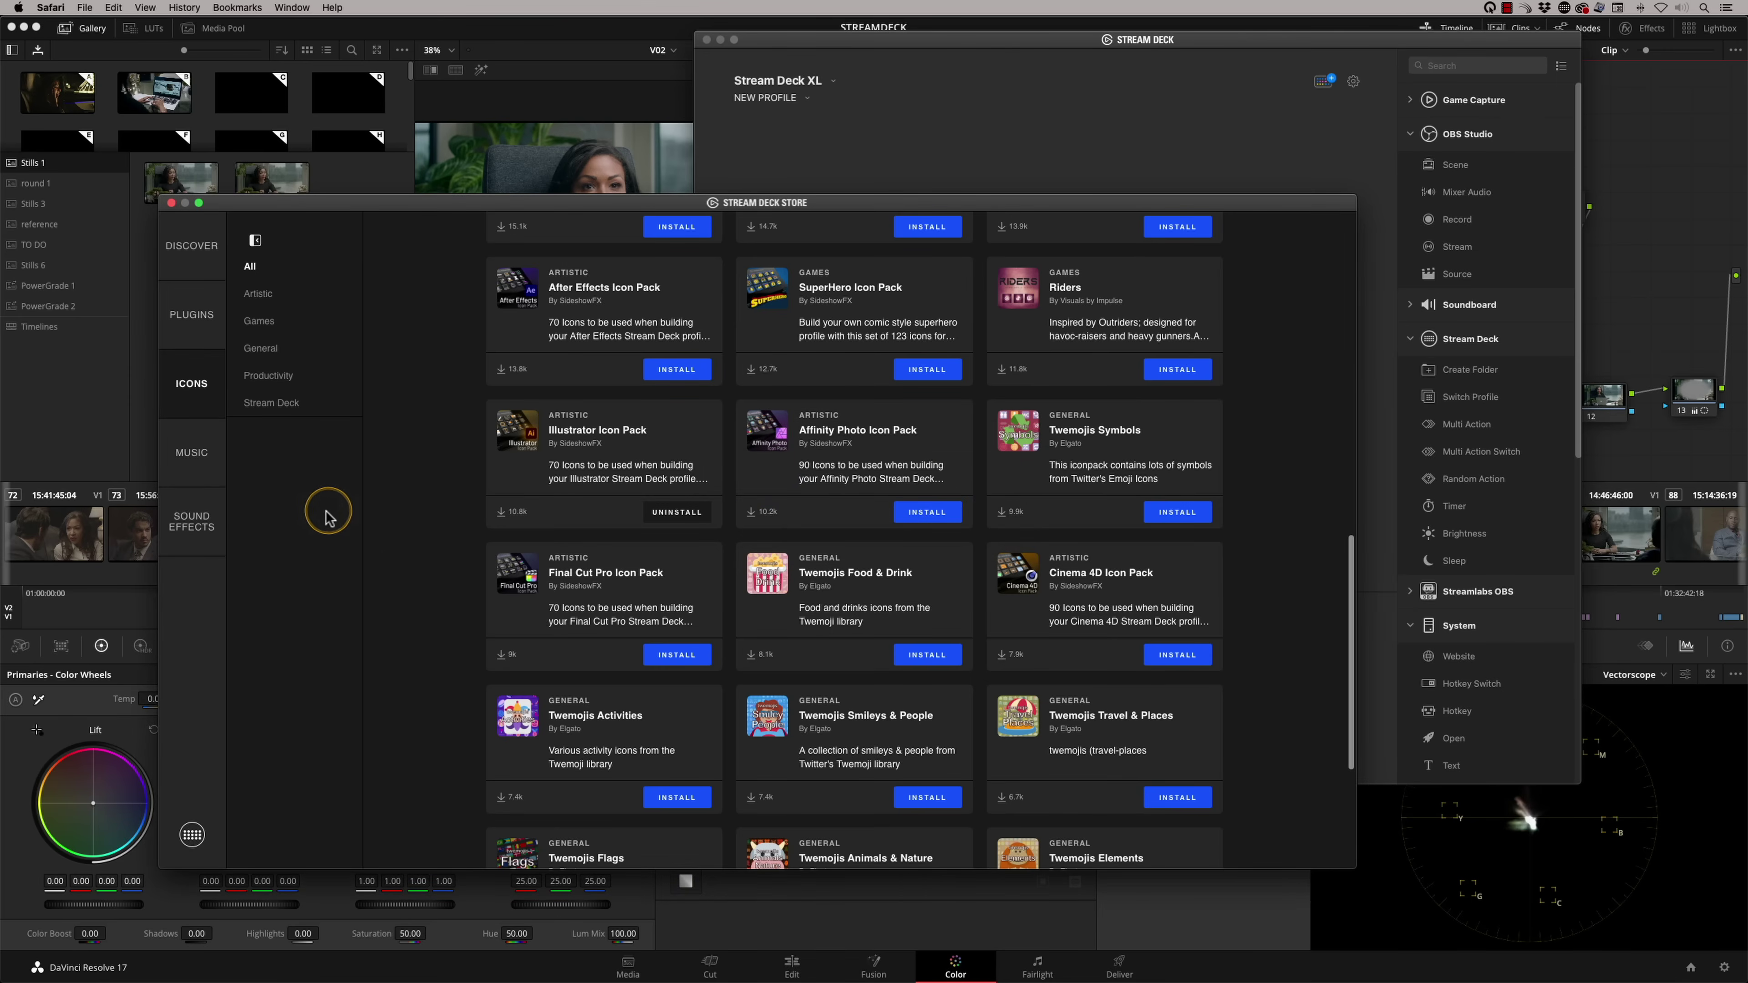
Step: Install the Philips Hue plugin from the plugins section of the Stream Deck Store
{"action": "left_click", "coordinate": [190, 316]}
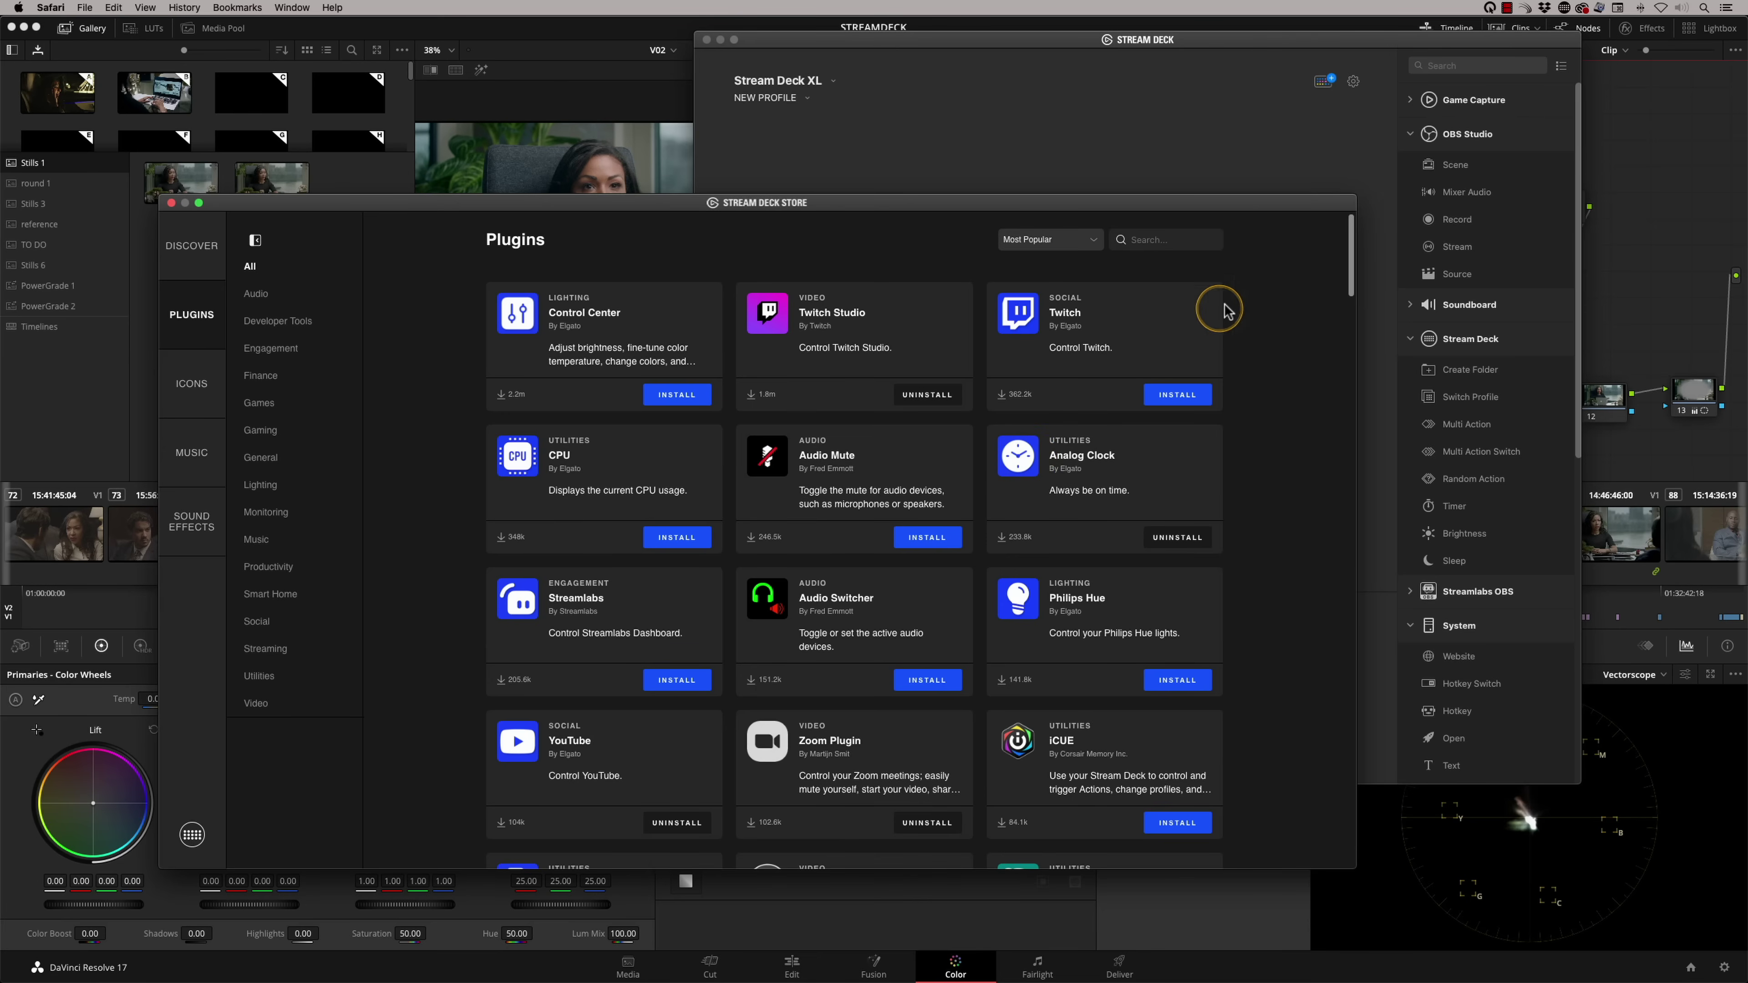
{"action": "mouse_move", "coordinate": [1351, 275]}
{"action": "left_mouse_down"}
{"action": "mouse_move", "coordinate": [1351, 344]}
{"action": "mouse_move", "coordinate": [1340, 271]}
{"action": "left_mouse_up"}
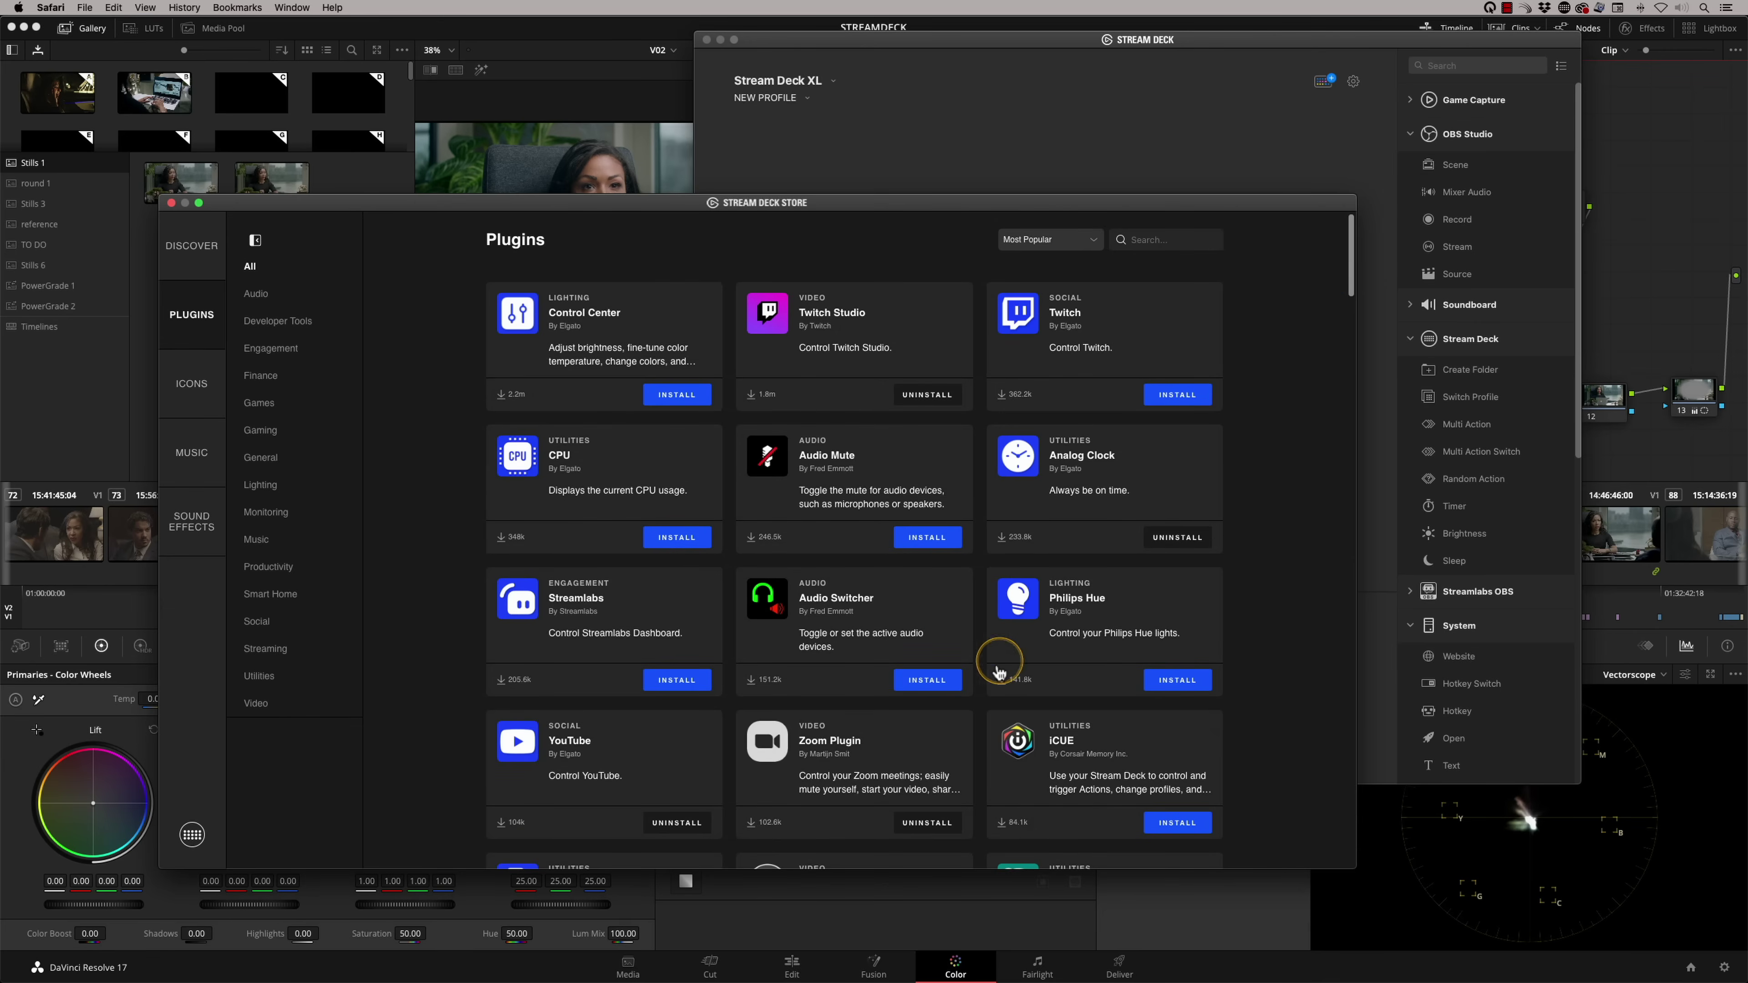
{"action": "left_click", "coordinate": [1173, 680]}
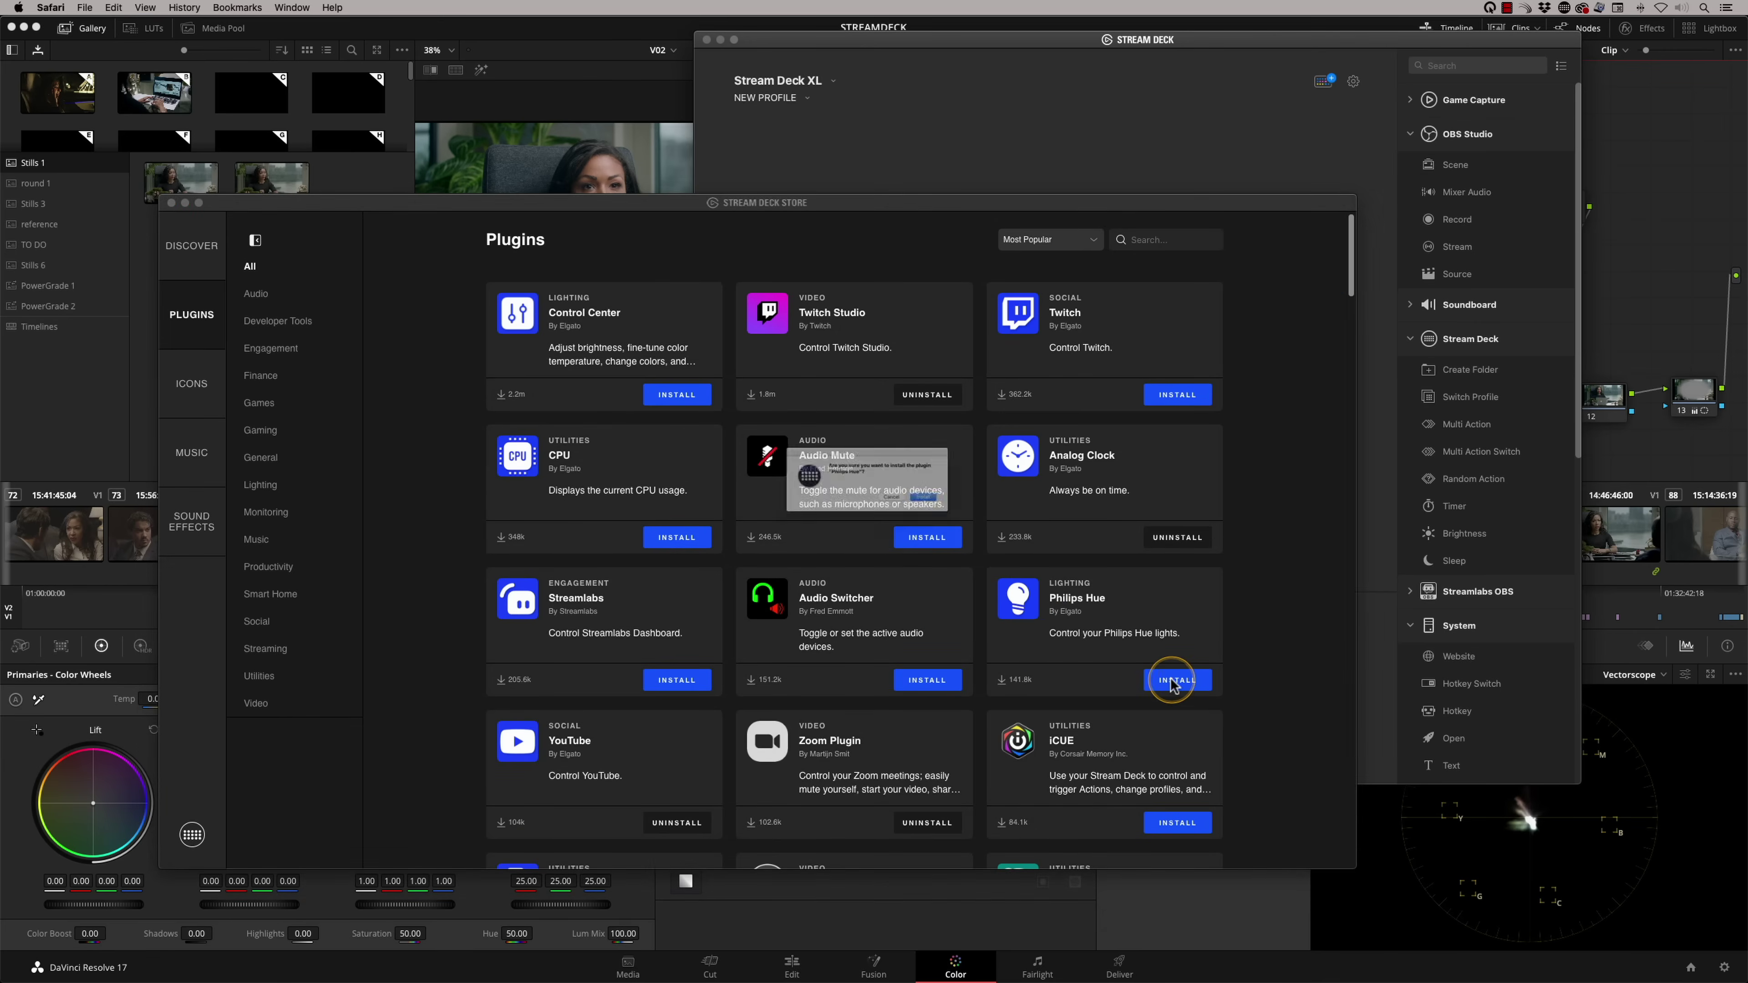
{"action": "left_click", "coordinate": [967, 510]}
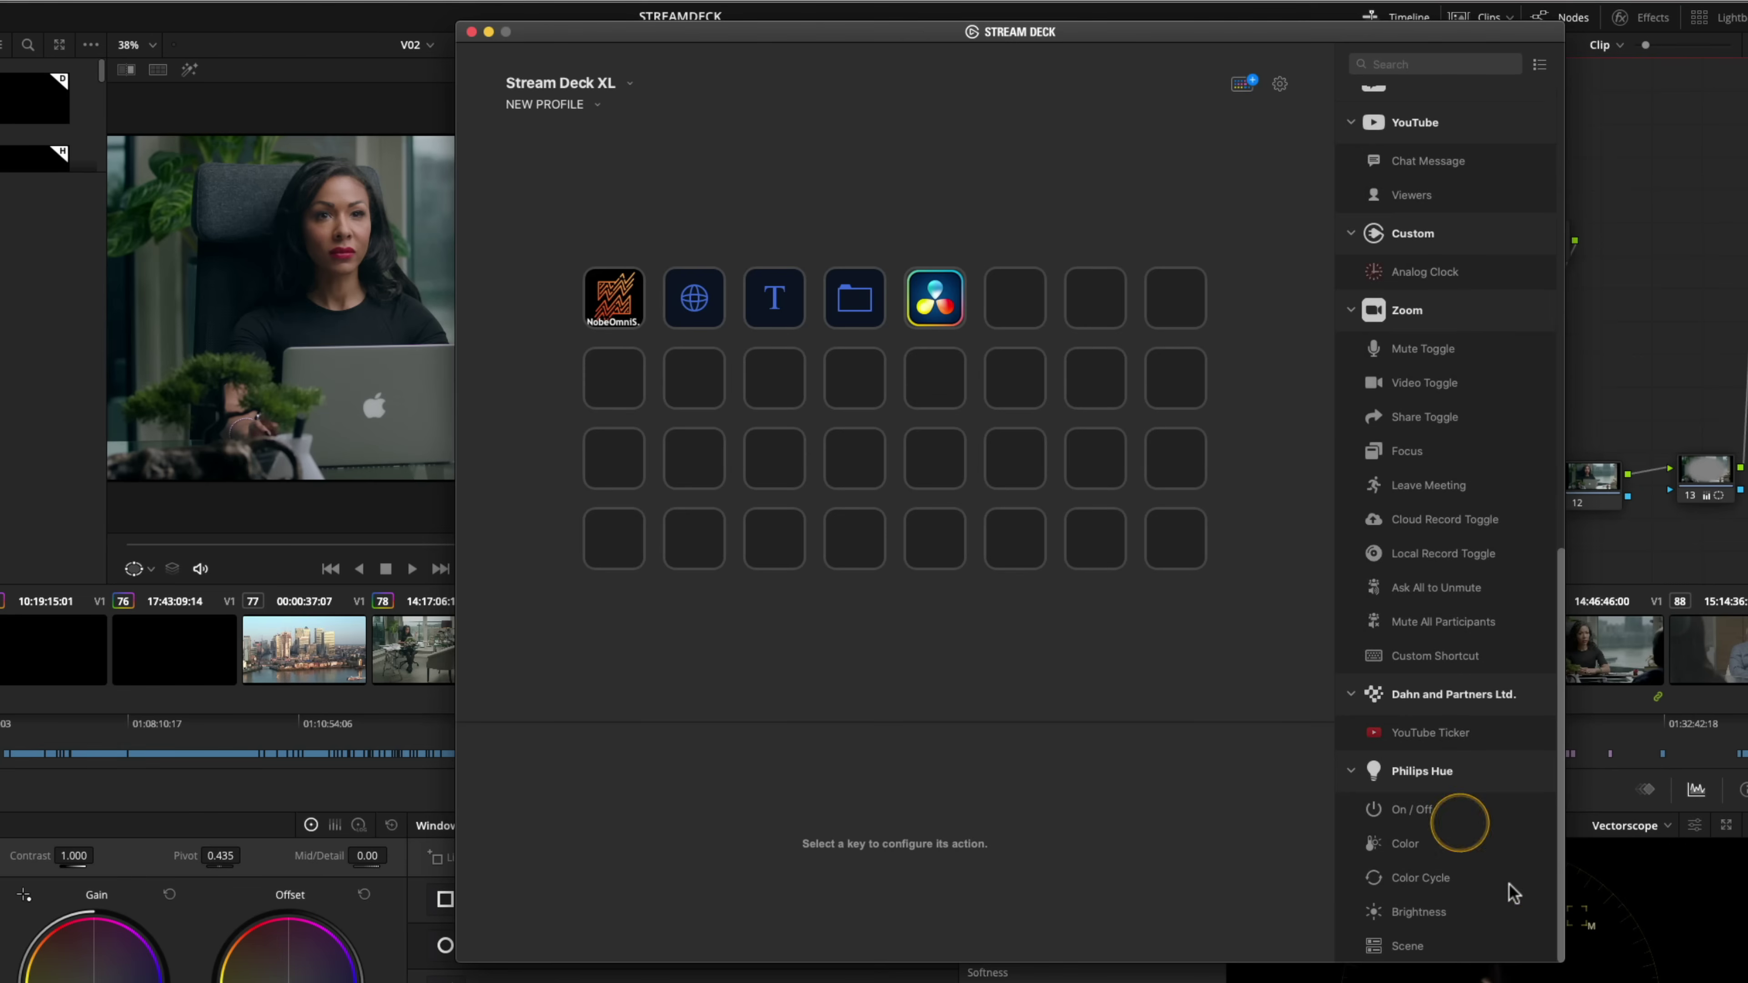
Step: Add the Philips Hue On / Off, Color and Brightness actions to the last three bottom-row keys, from the last key inward
{"action": "left_click_drag", "start_coordinate": [1404, 813], "coordinate": [1175, 540]}
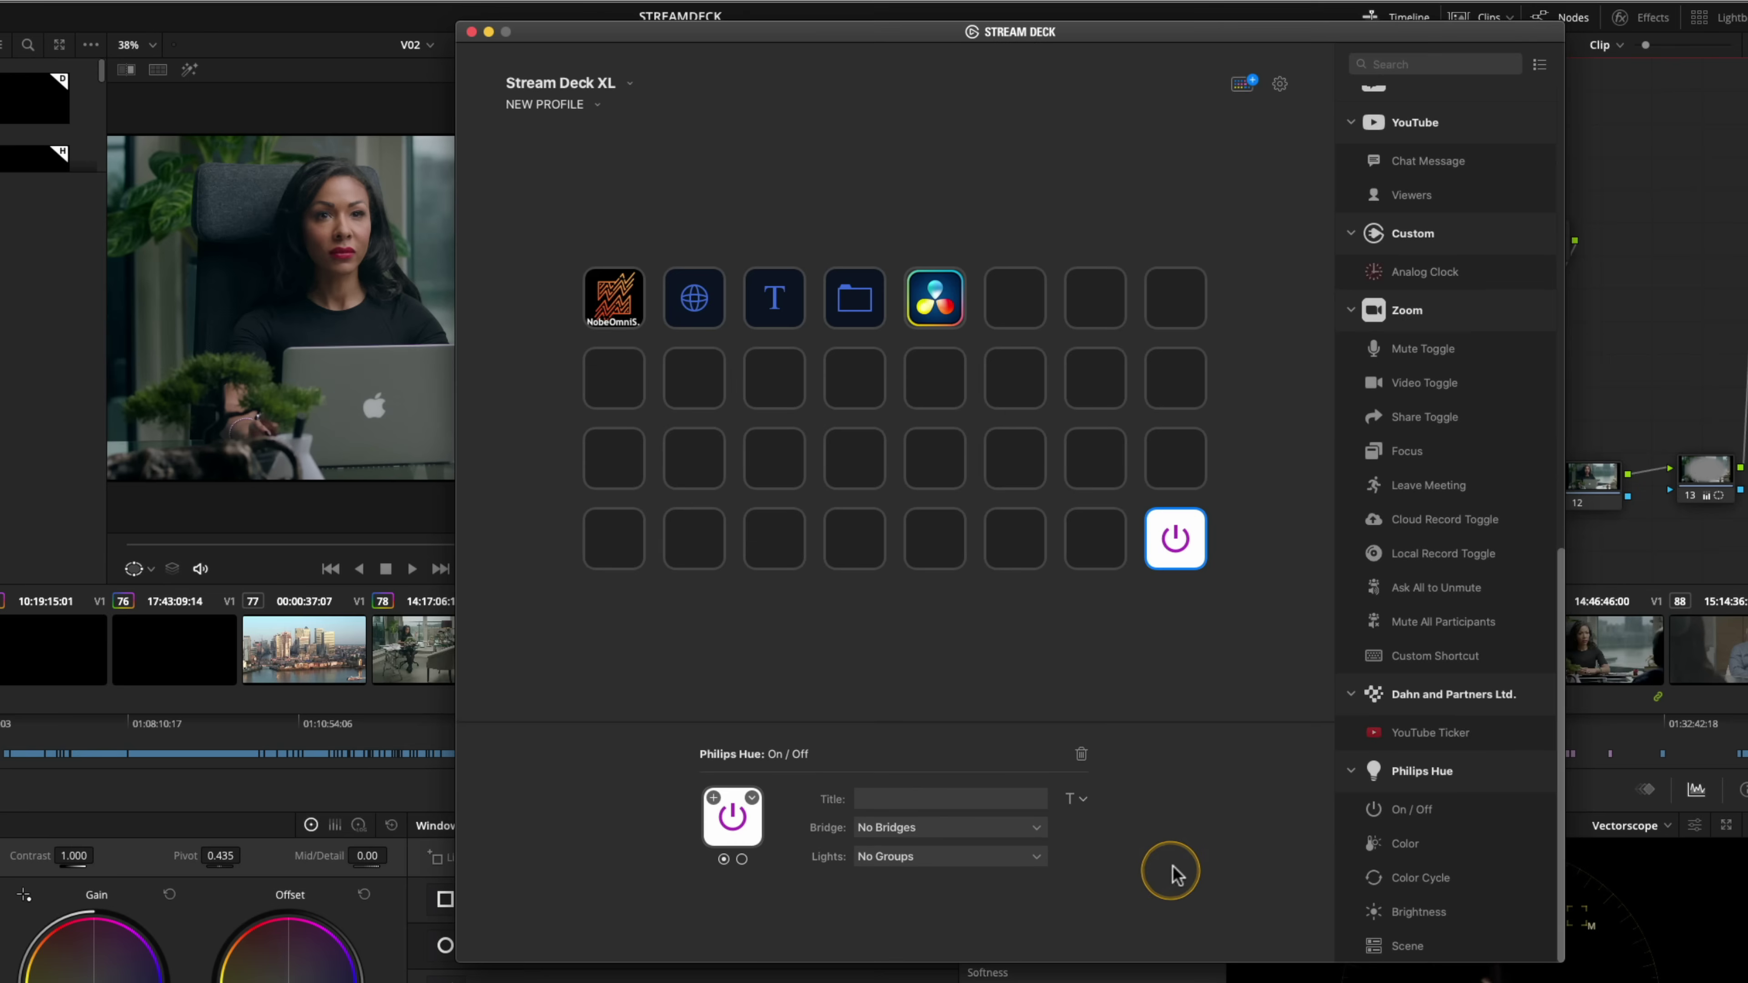
{"action": "left_click_drag", "start_coordinate": [1378, 851], "coordinate": [1095, 538]}
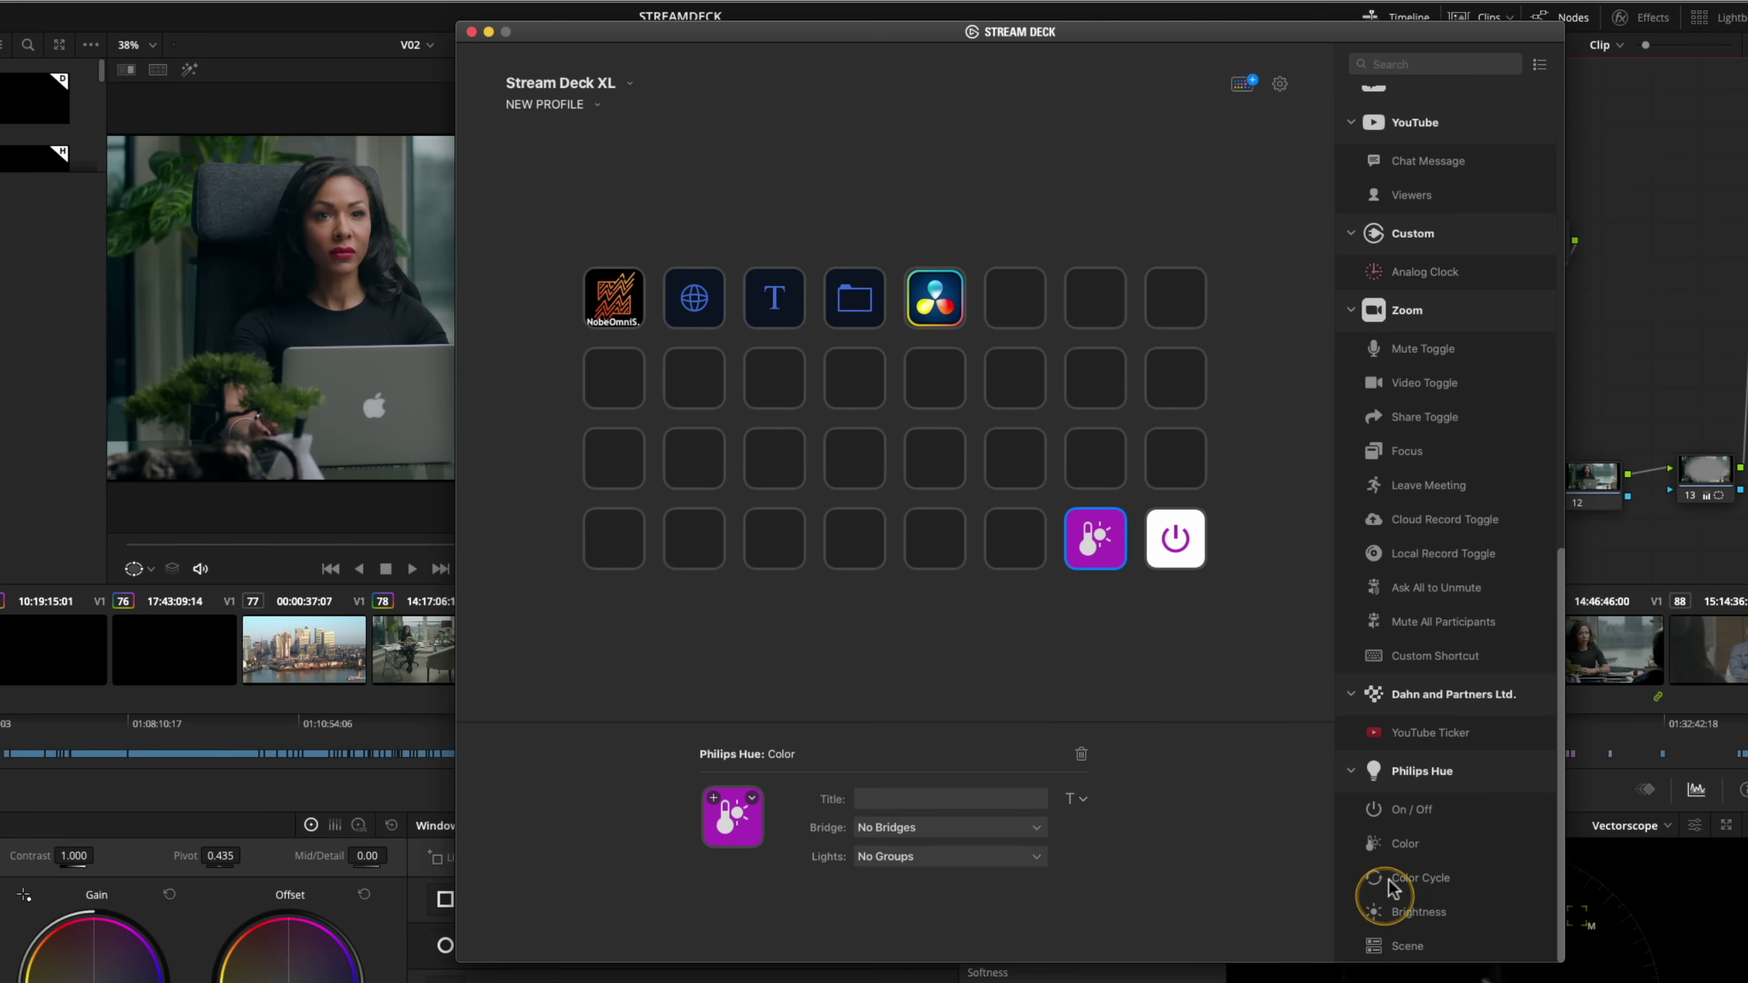
{"action": "left_click_drag", "start_coordinate": [1395, 919], "coordinate": [1015, 538]}
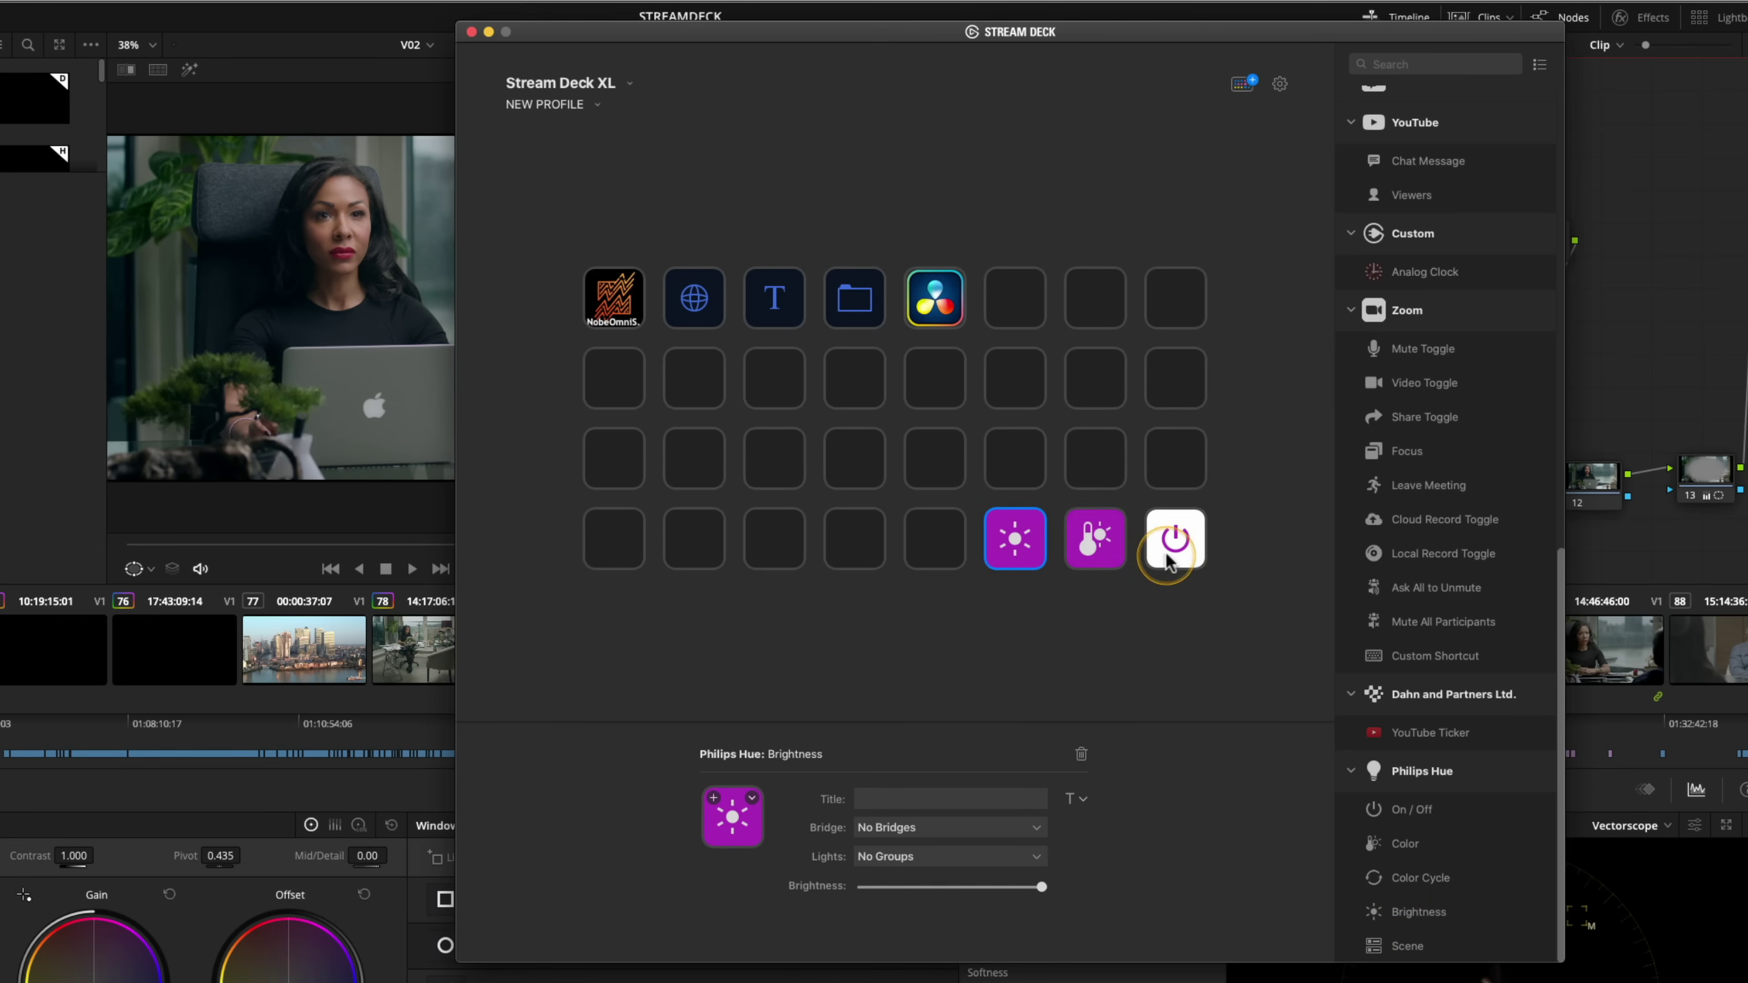
{"action": "left_click", "coordinate": [877, 835]}
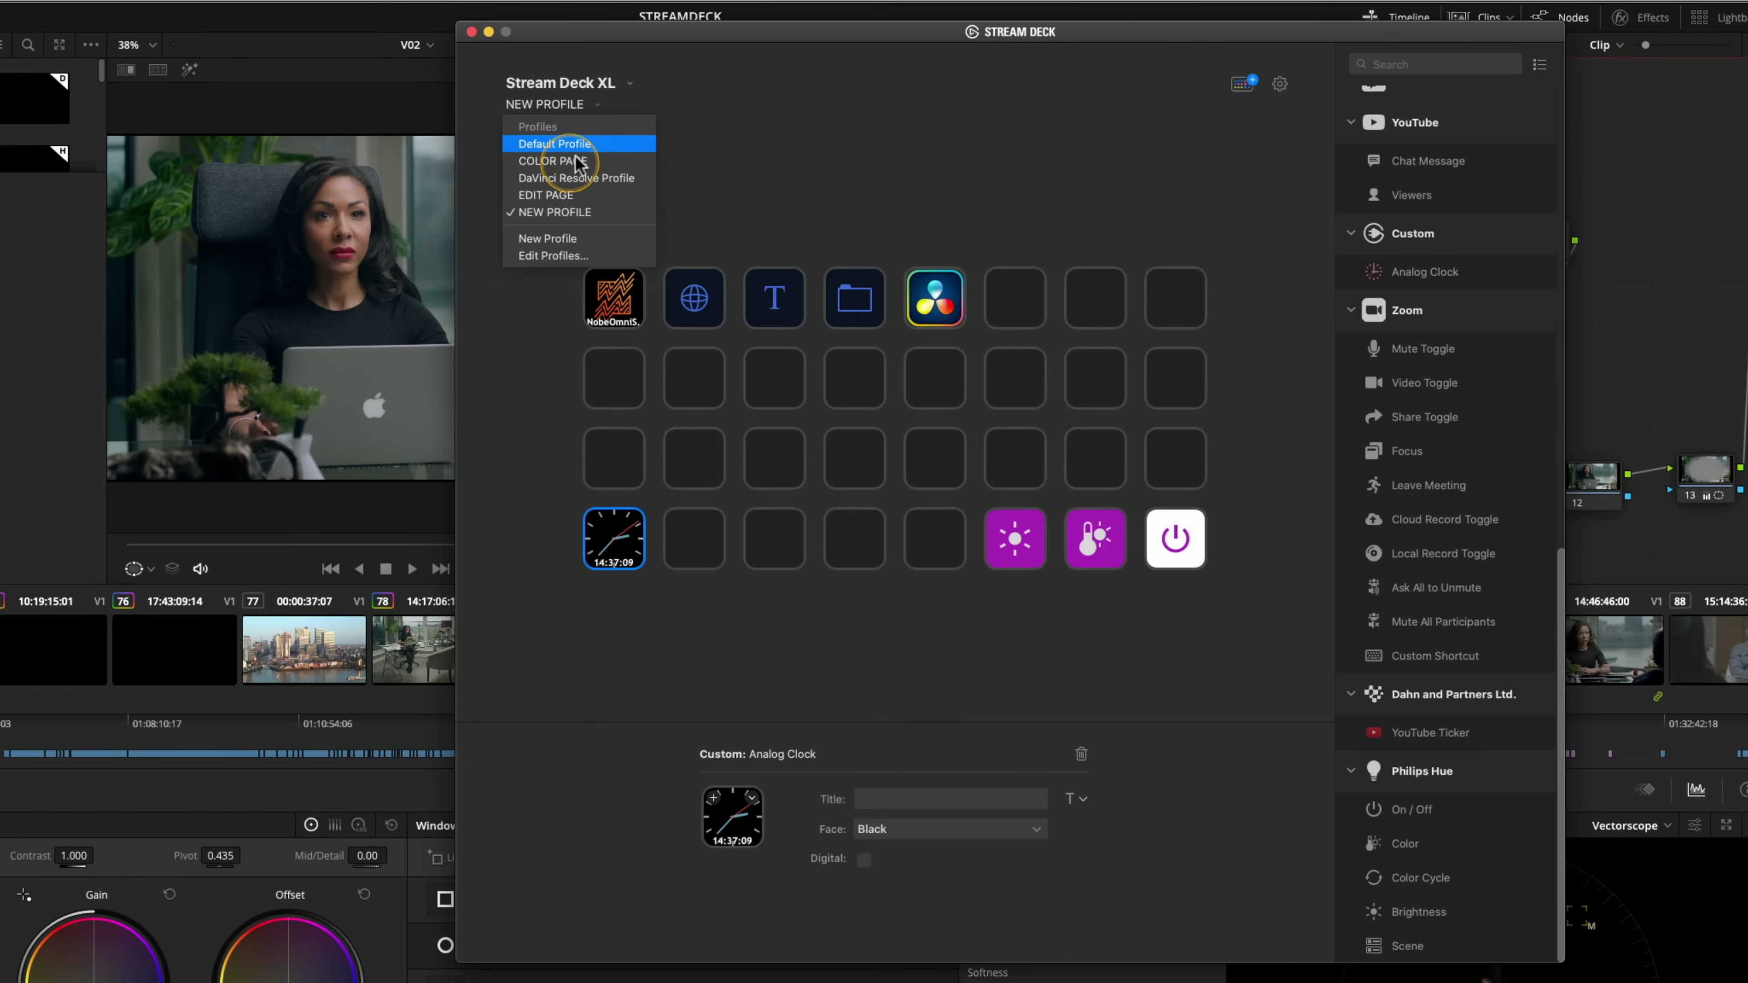
Step: Switch to the Default Profile, review the available OBS Studio actions and inspect the GUI RIGHT scene key and the microphone key
{"action": "left_click", "coordinate": [558, 144]}
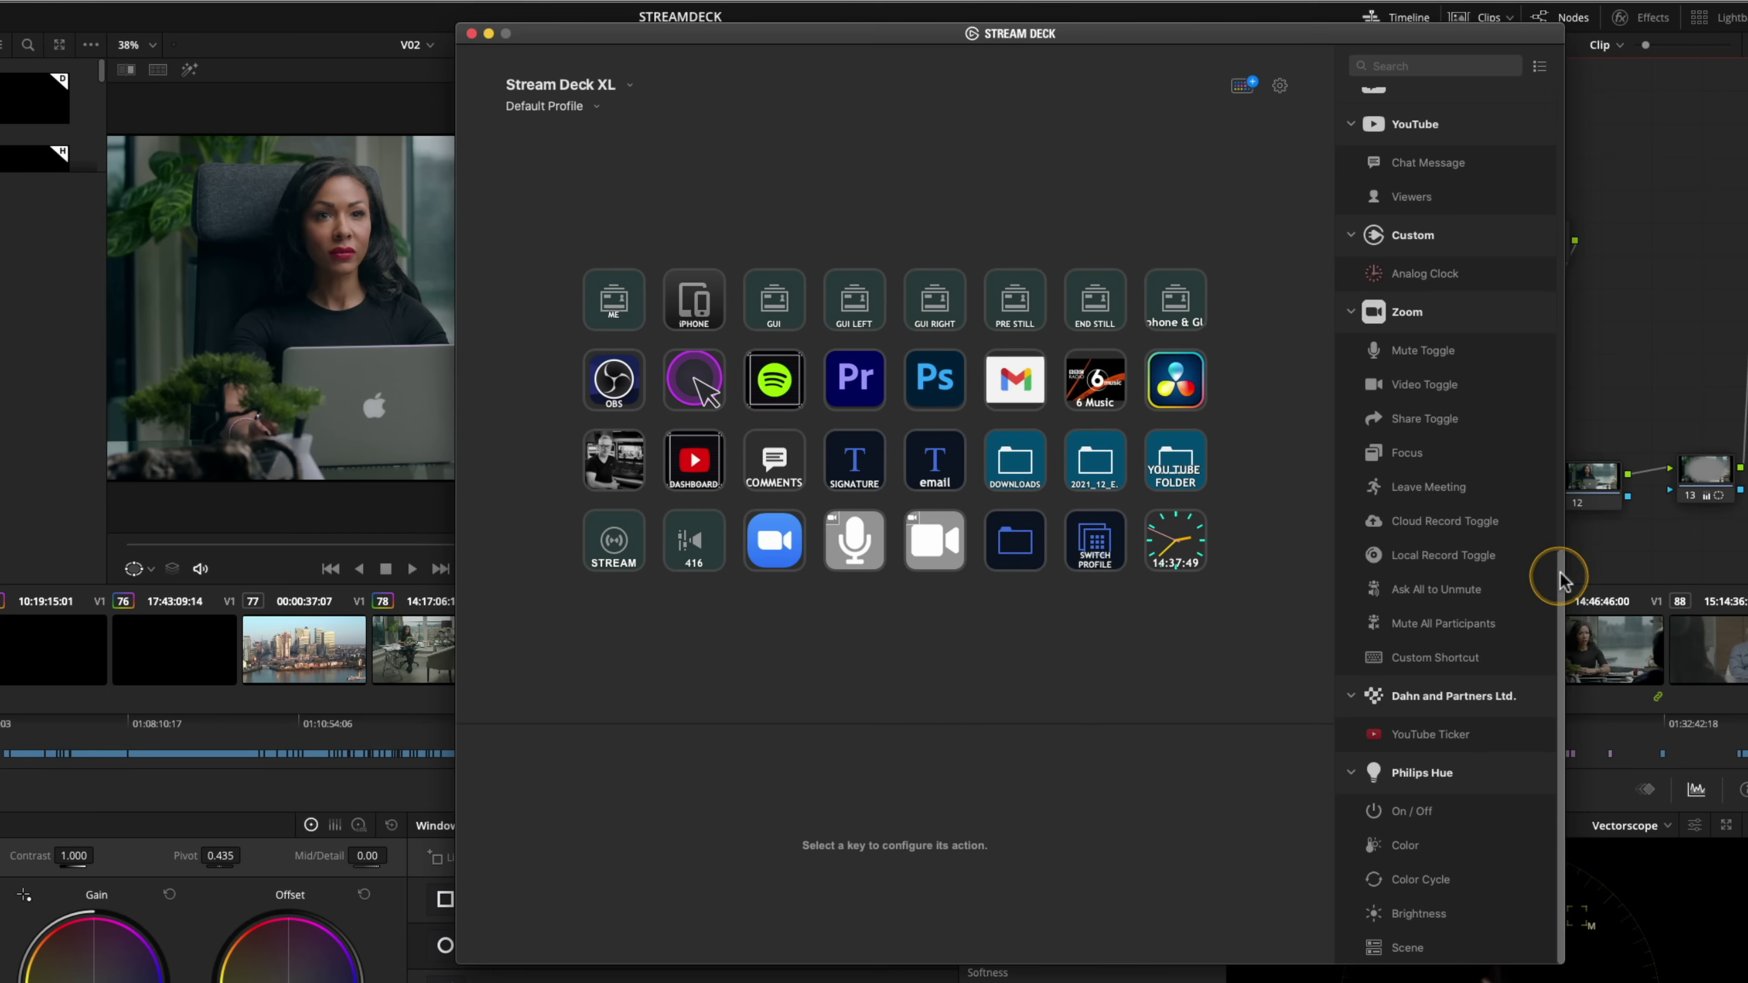
{"action": "left_click_drag", "start_coordinate": [1558, 589], "coordinate": [1570, 105]}
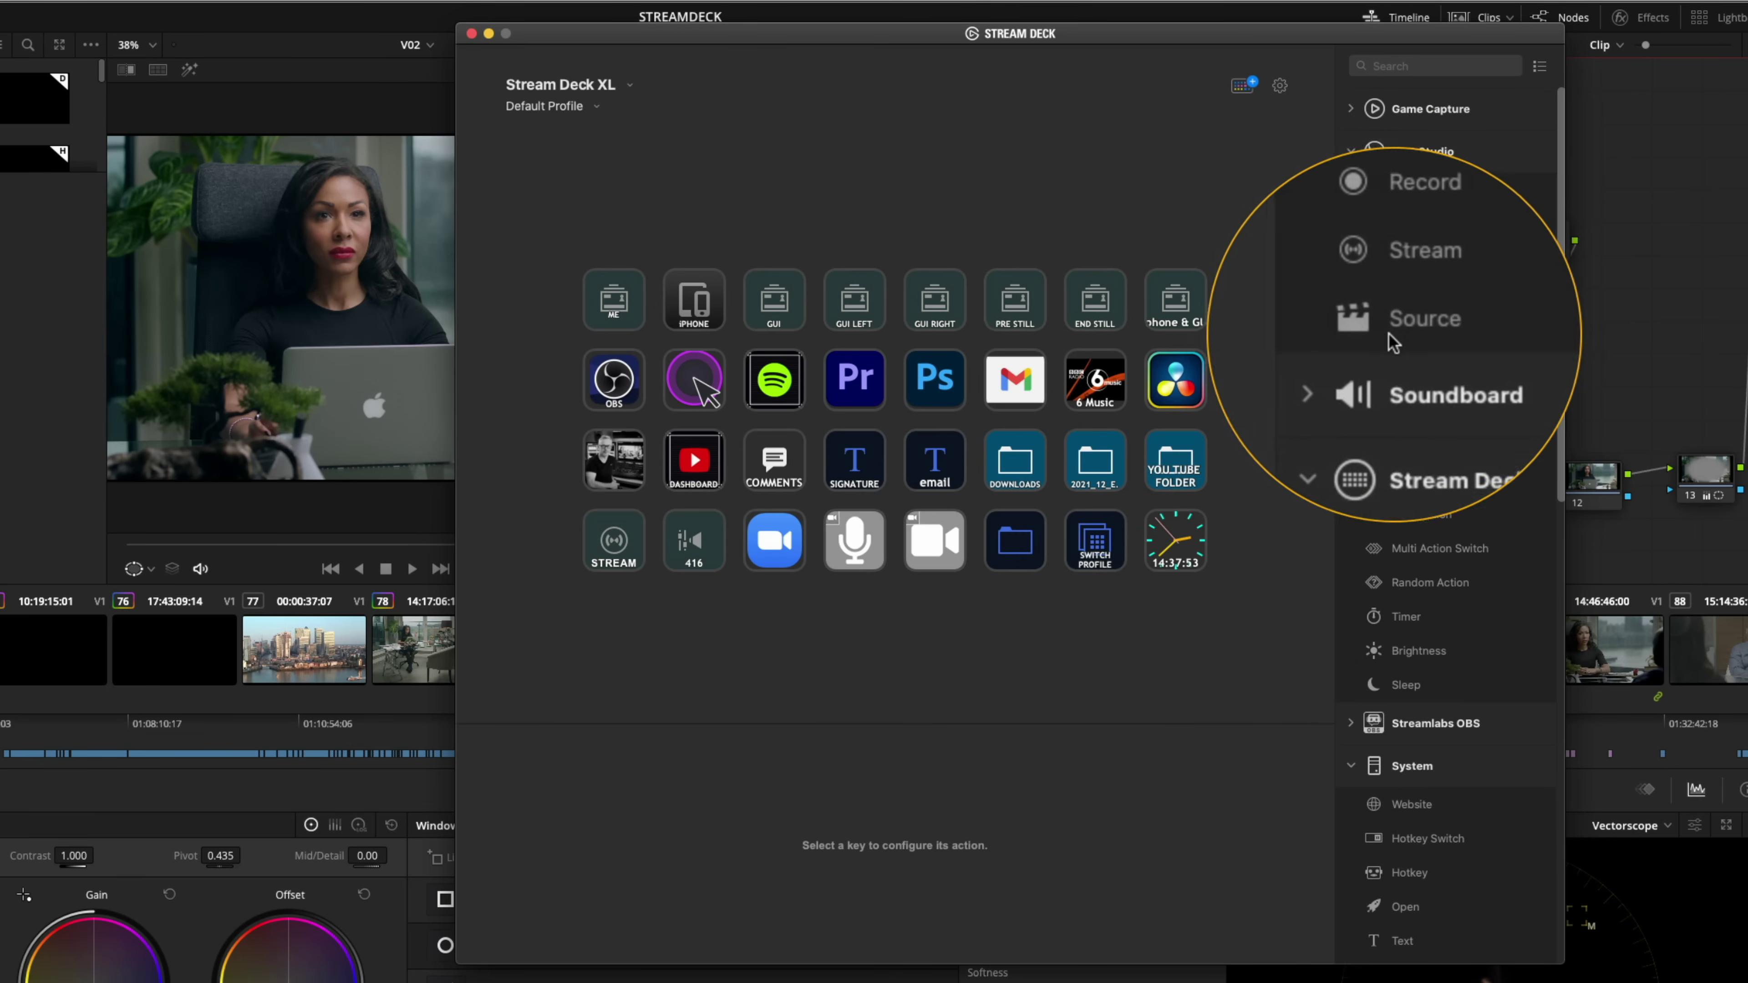
{"action": "left_click", "coordinate": [936, 306]}
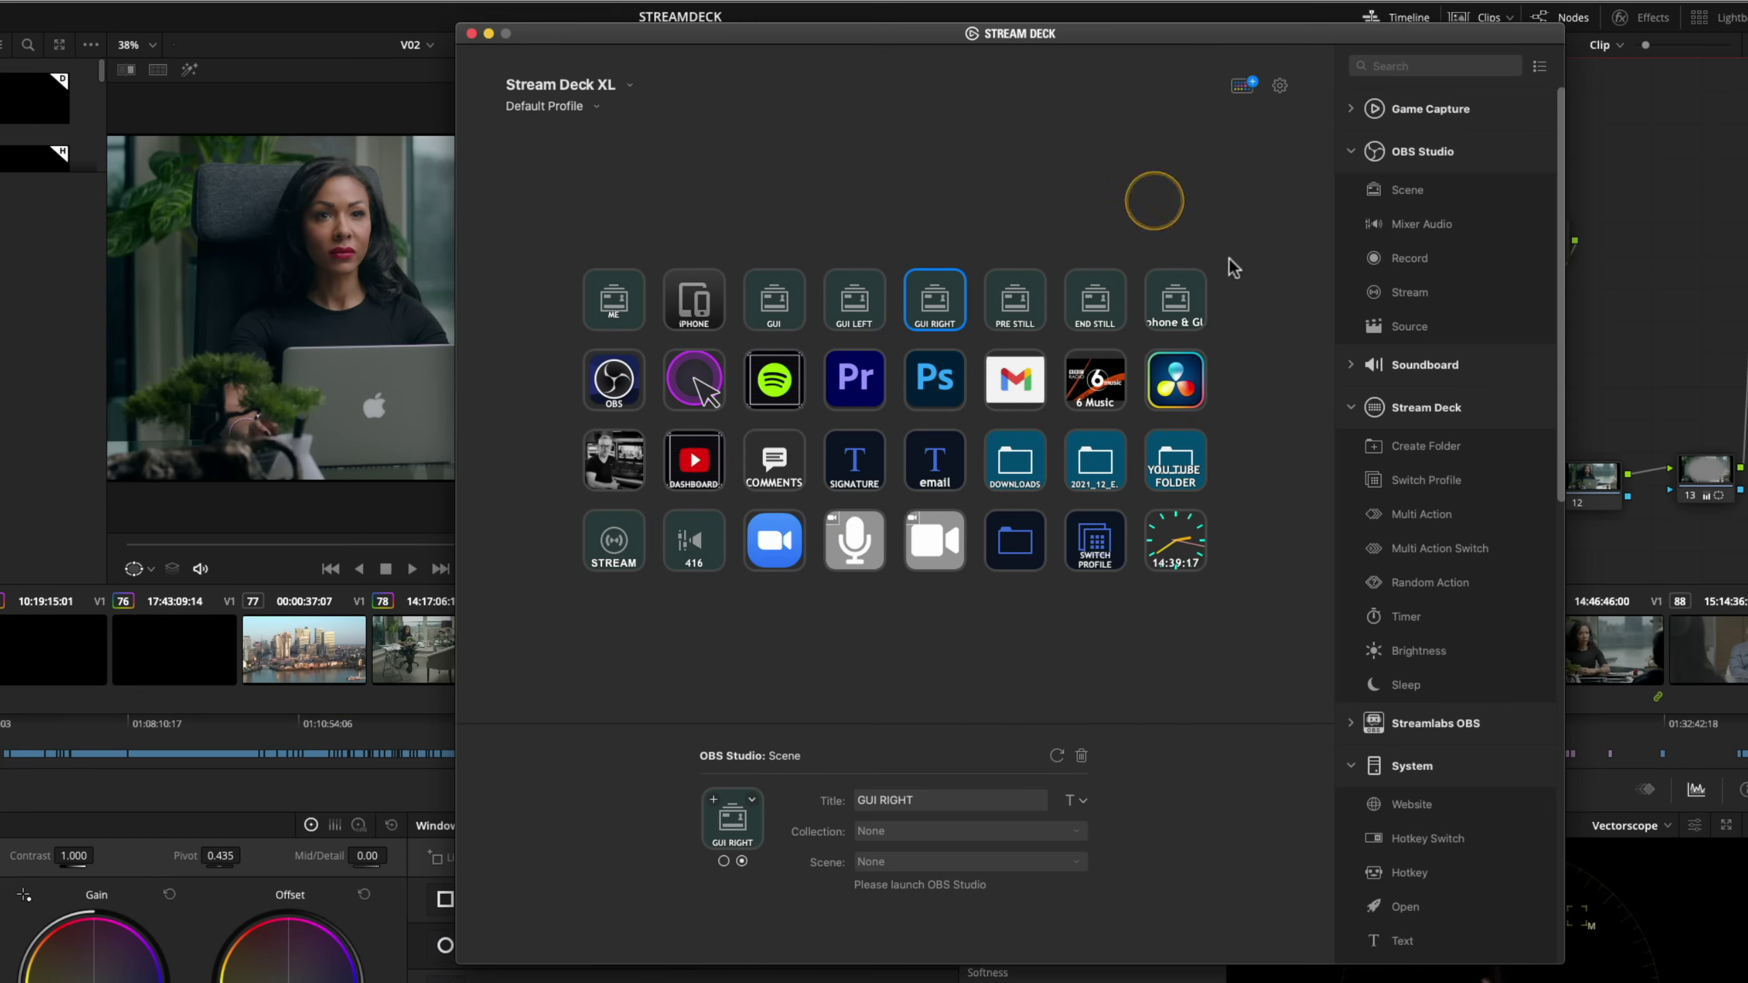
{"action": "left_click", "coordinate": [852, 561]}
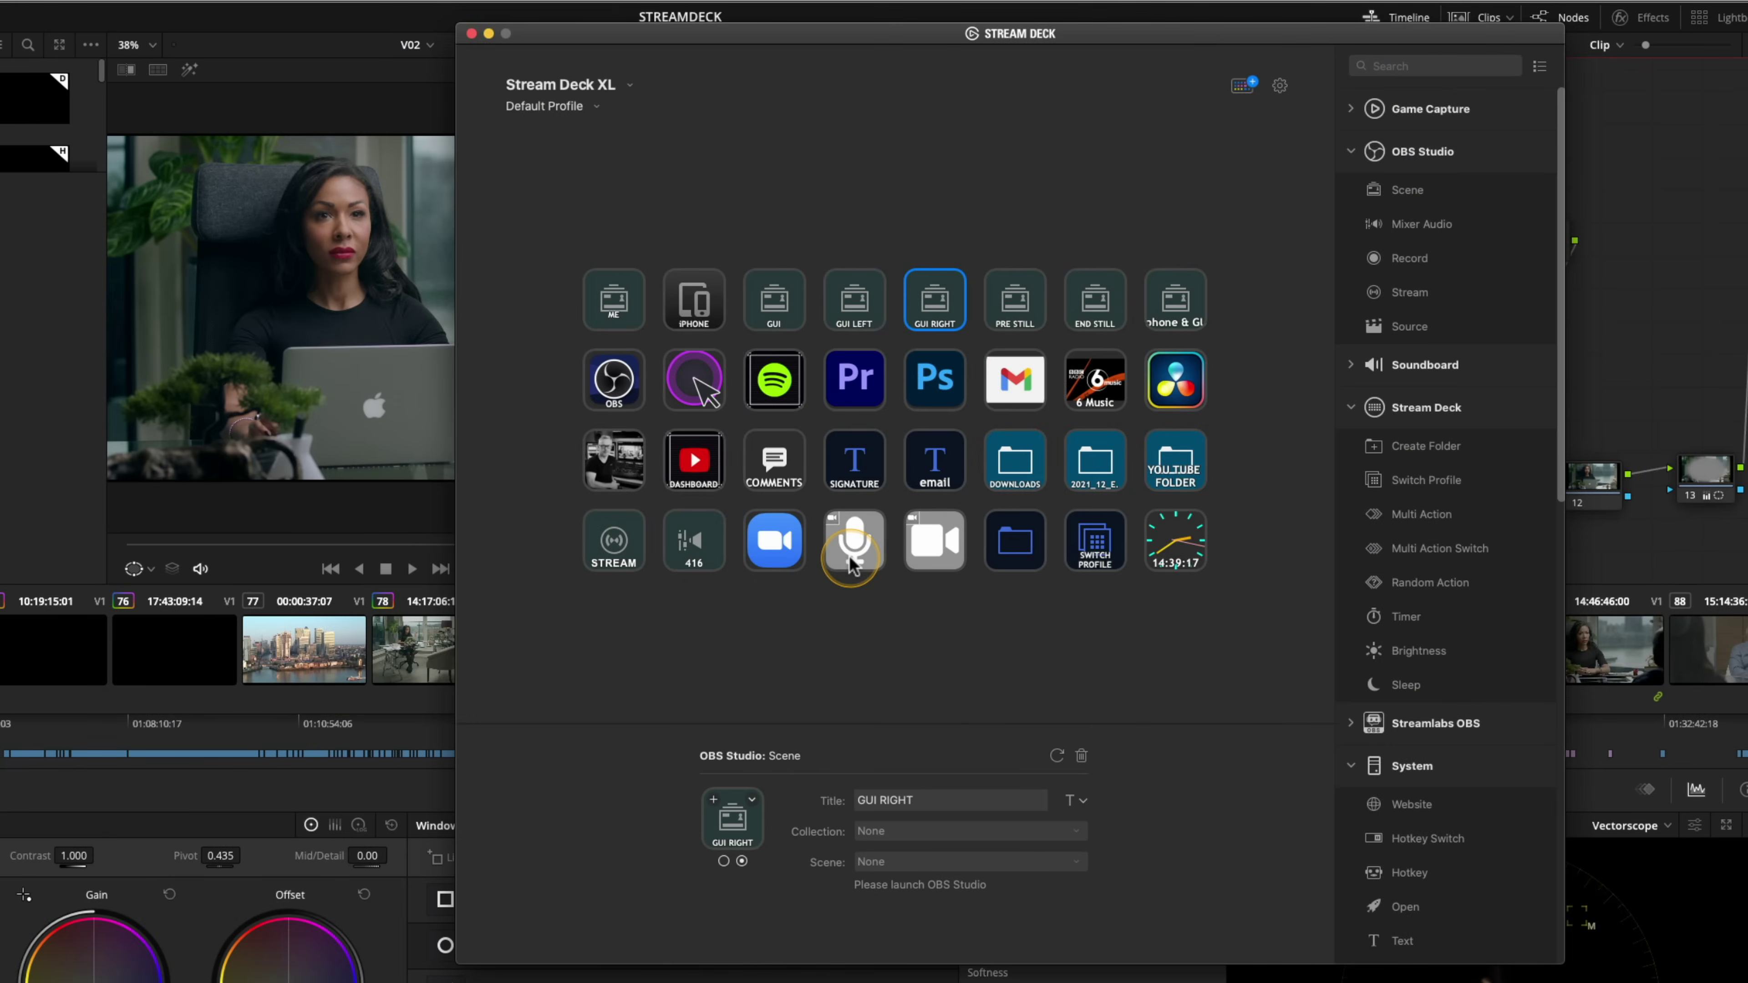
{"action": "left_click", "coordinate": [786, 934]}
Step: Inspect the actions inside the DaVinci Resolve Multi Action key of the Default Profile and close the Stream Deck window
{"action": "left_click", "coordinate": [1178, 376]}
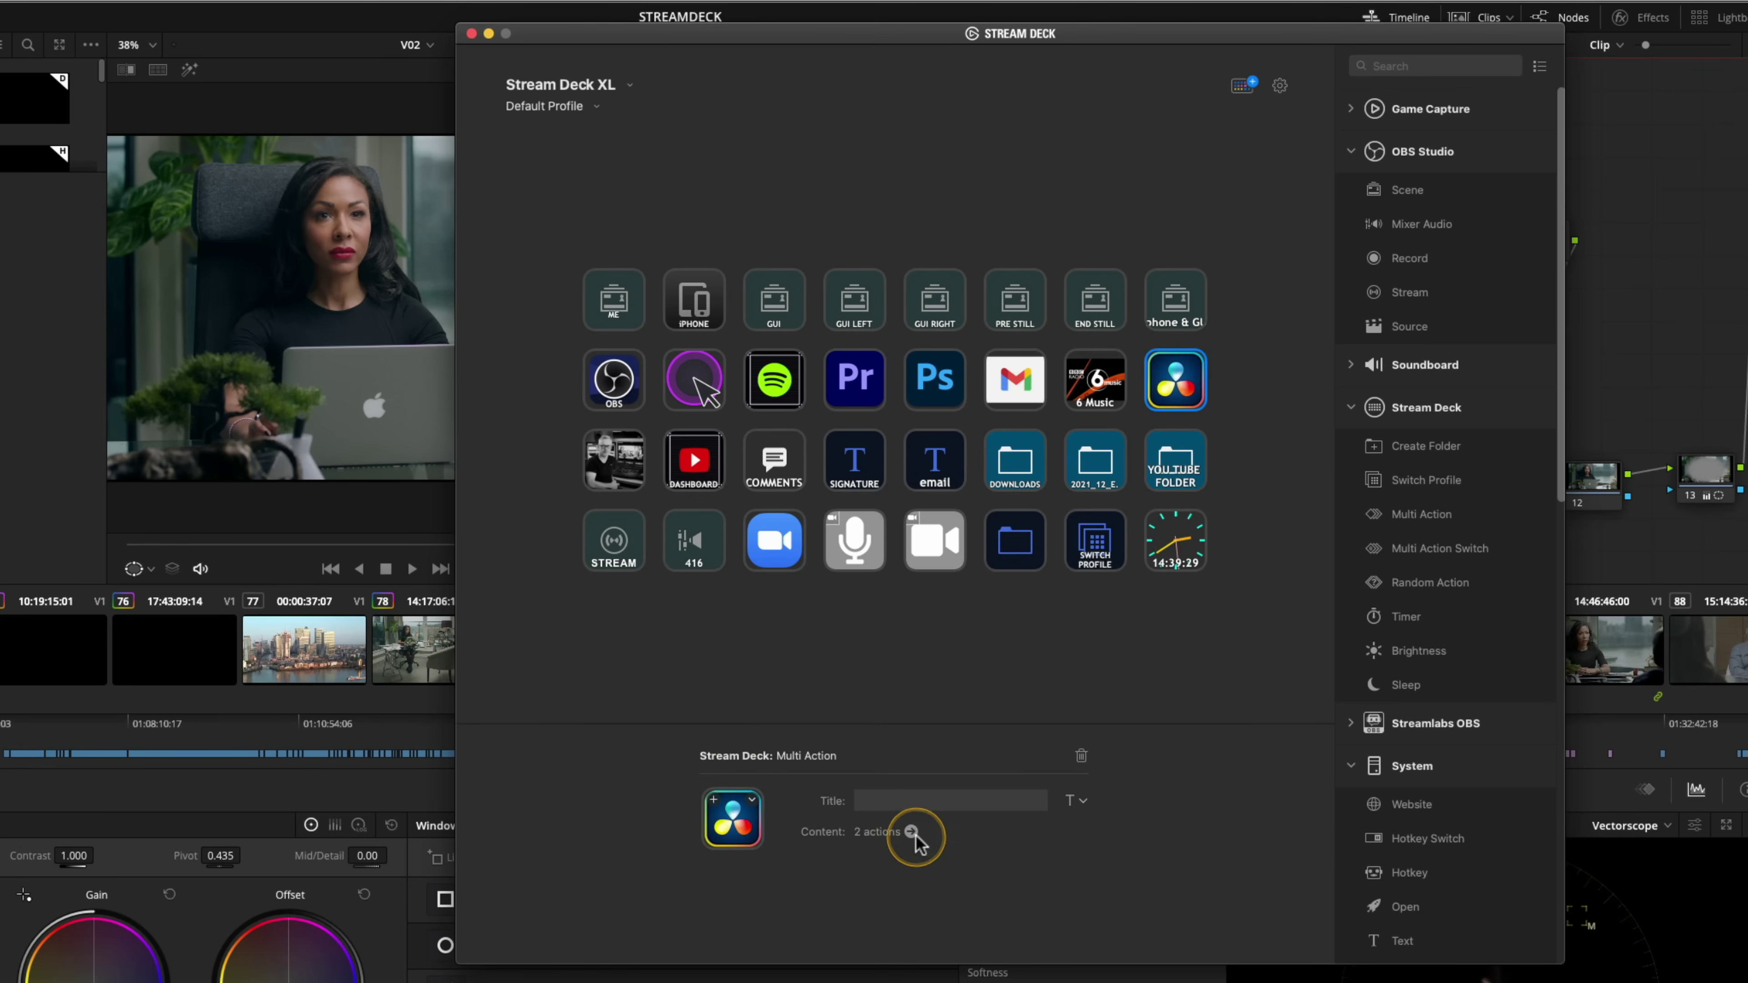
{"action": "left_click", "coordinate": [916, 834]}
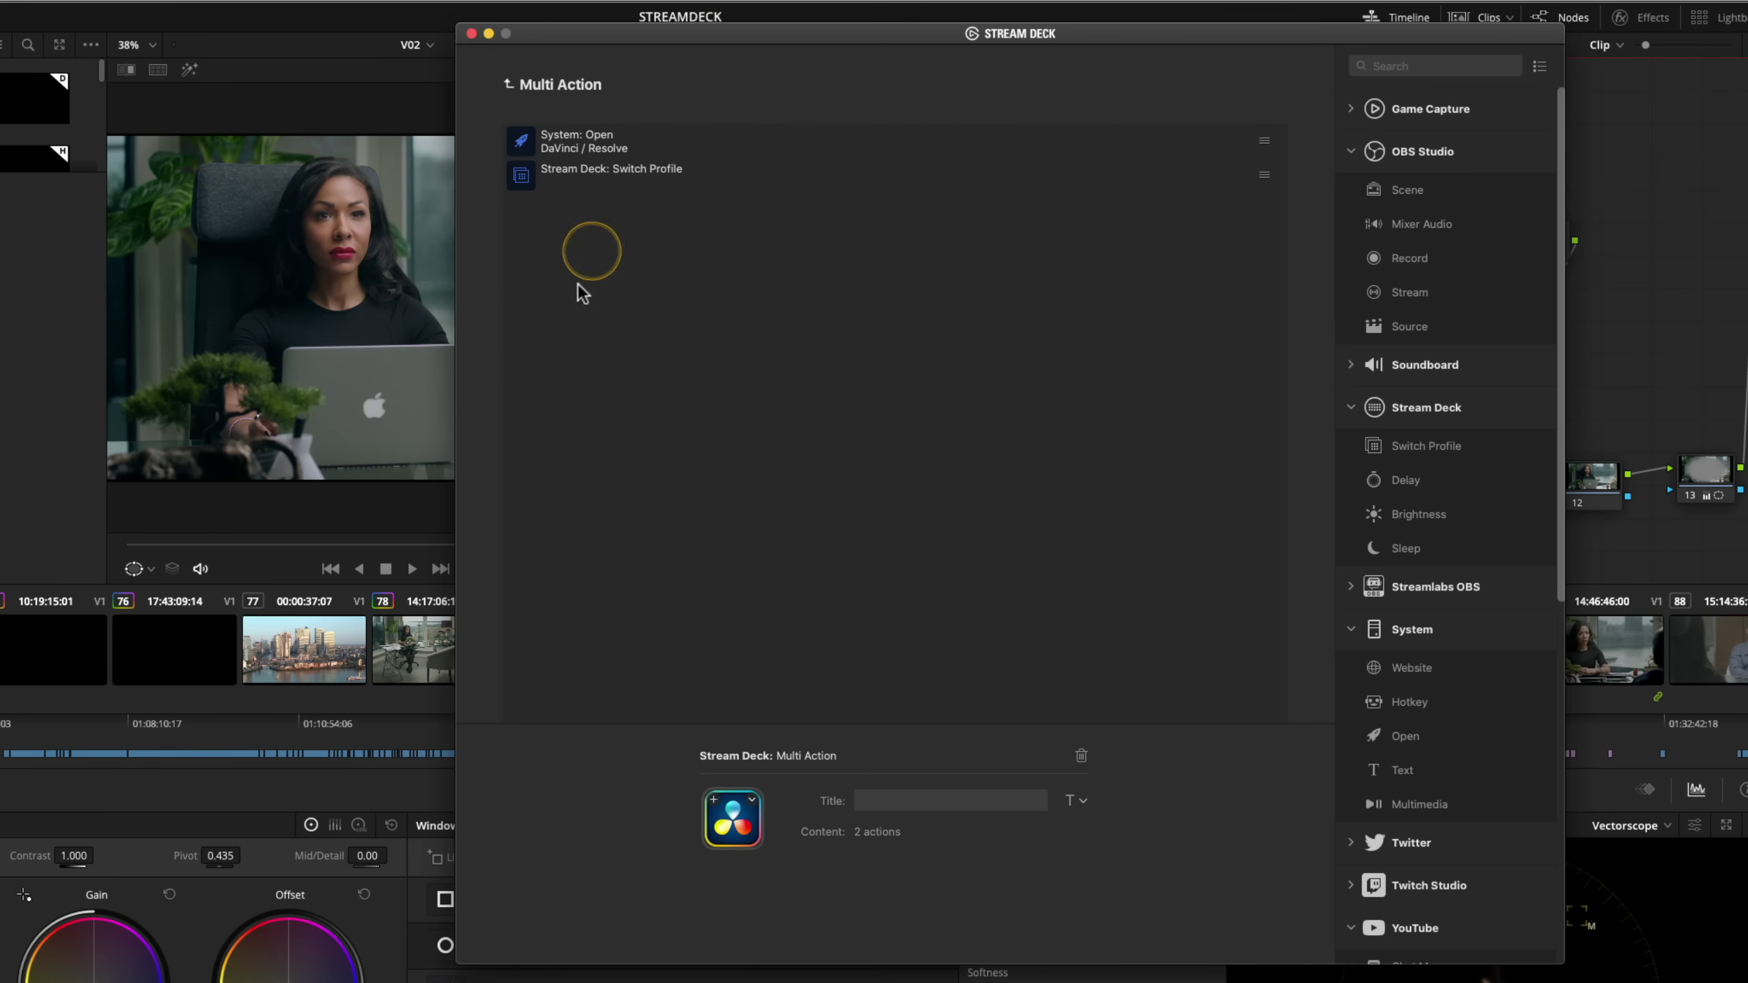
{"action": "left_click", "coordinate": [471, 35]}
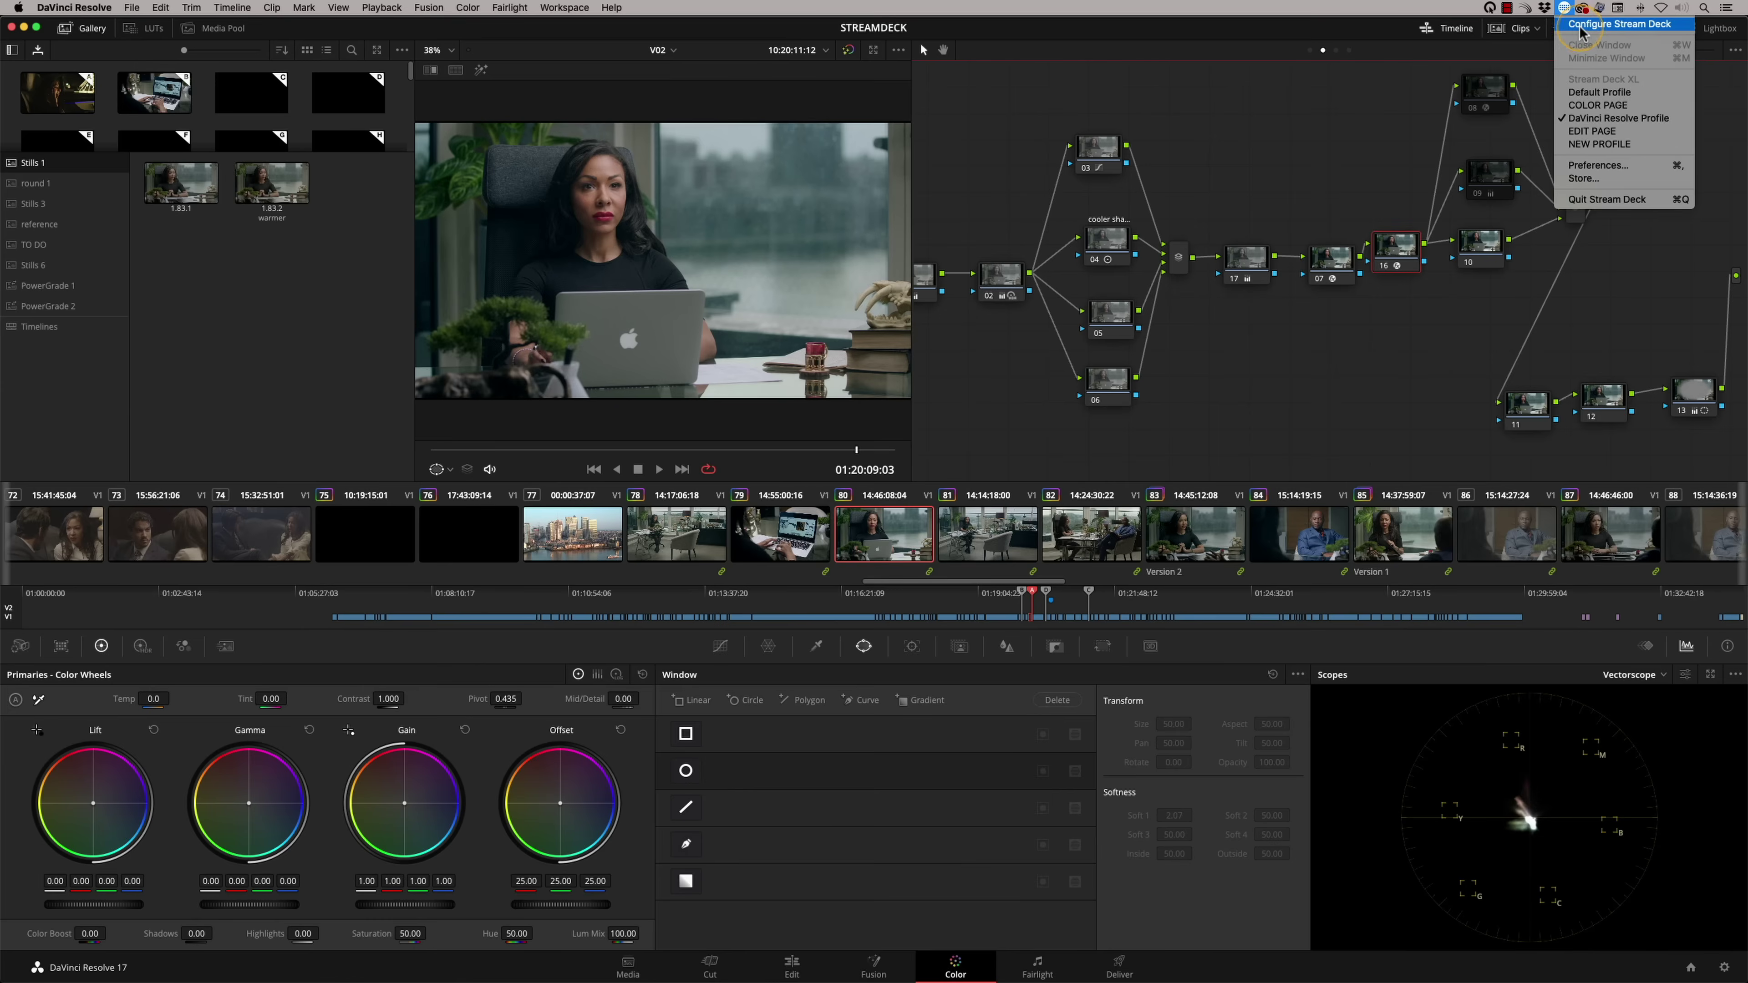
Step: Open the Stream Deck configuration with the DaVinci Resolve Profile and use its Edit key to switch Resolve to the Edit page
{"action": "left_click", "coordinate": [1578, 27]}
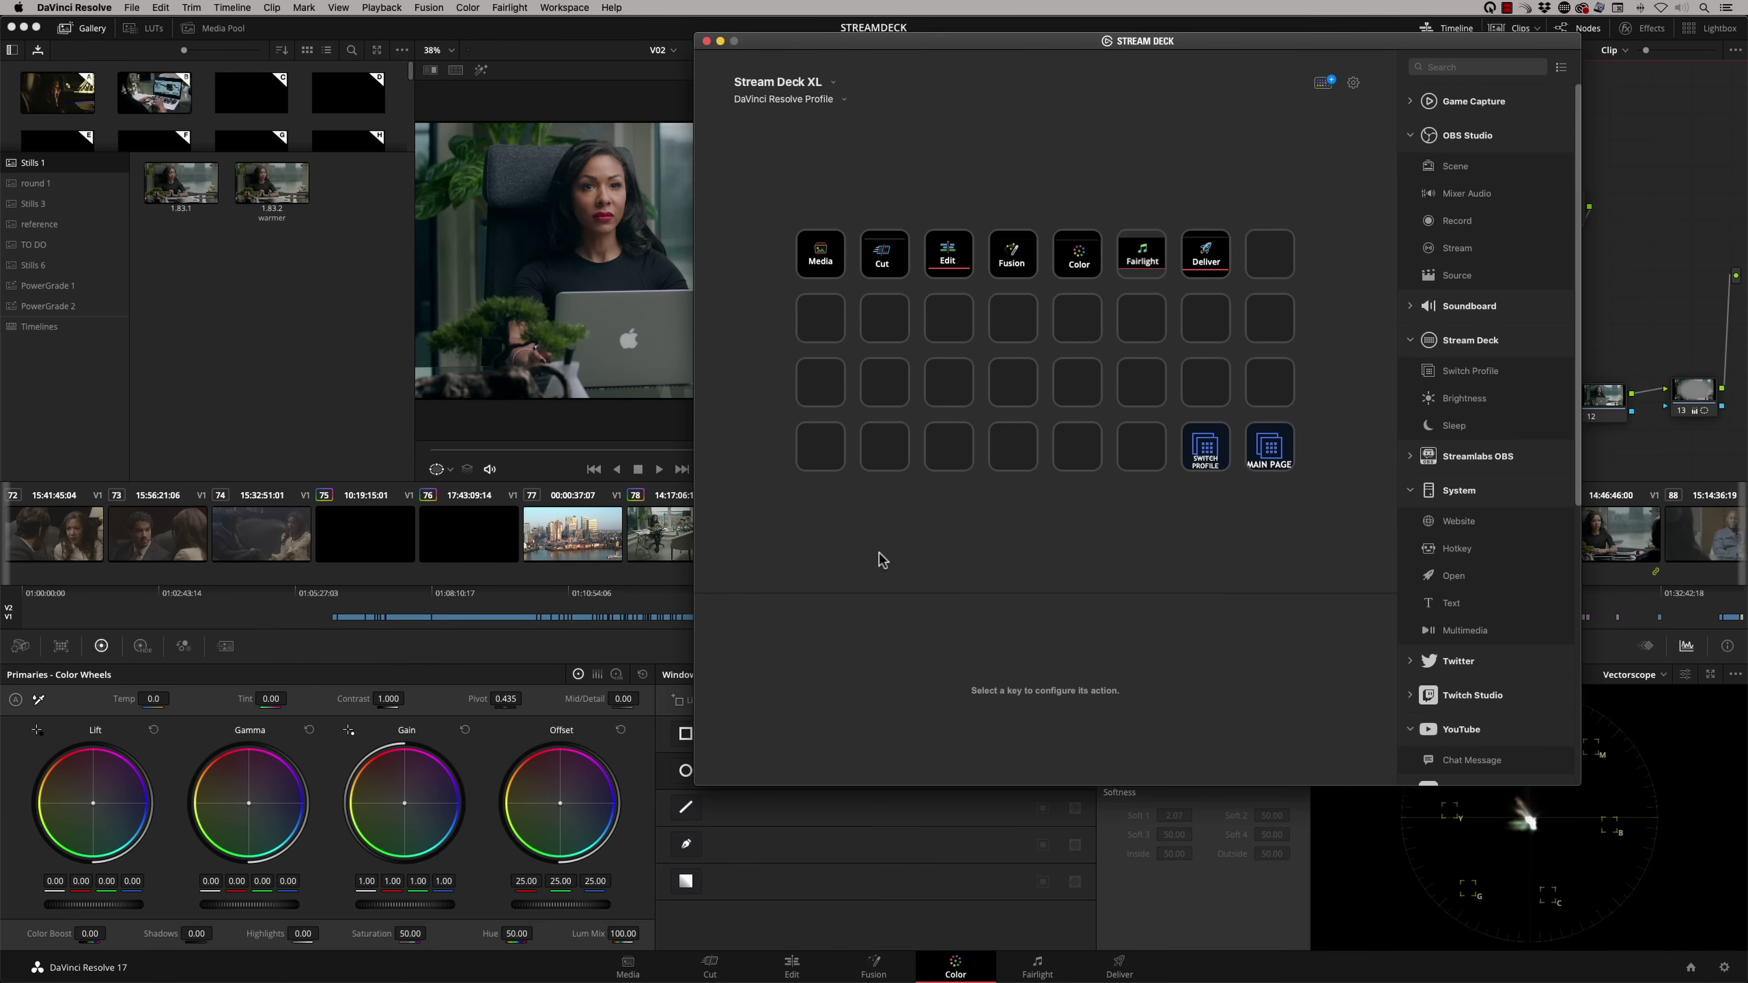
{"action": "left_click", "coordinate": [365, 359]}
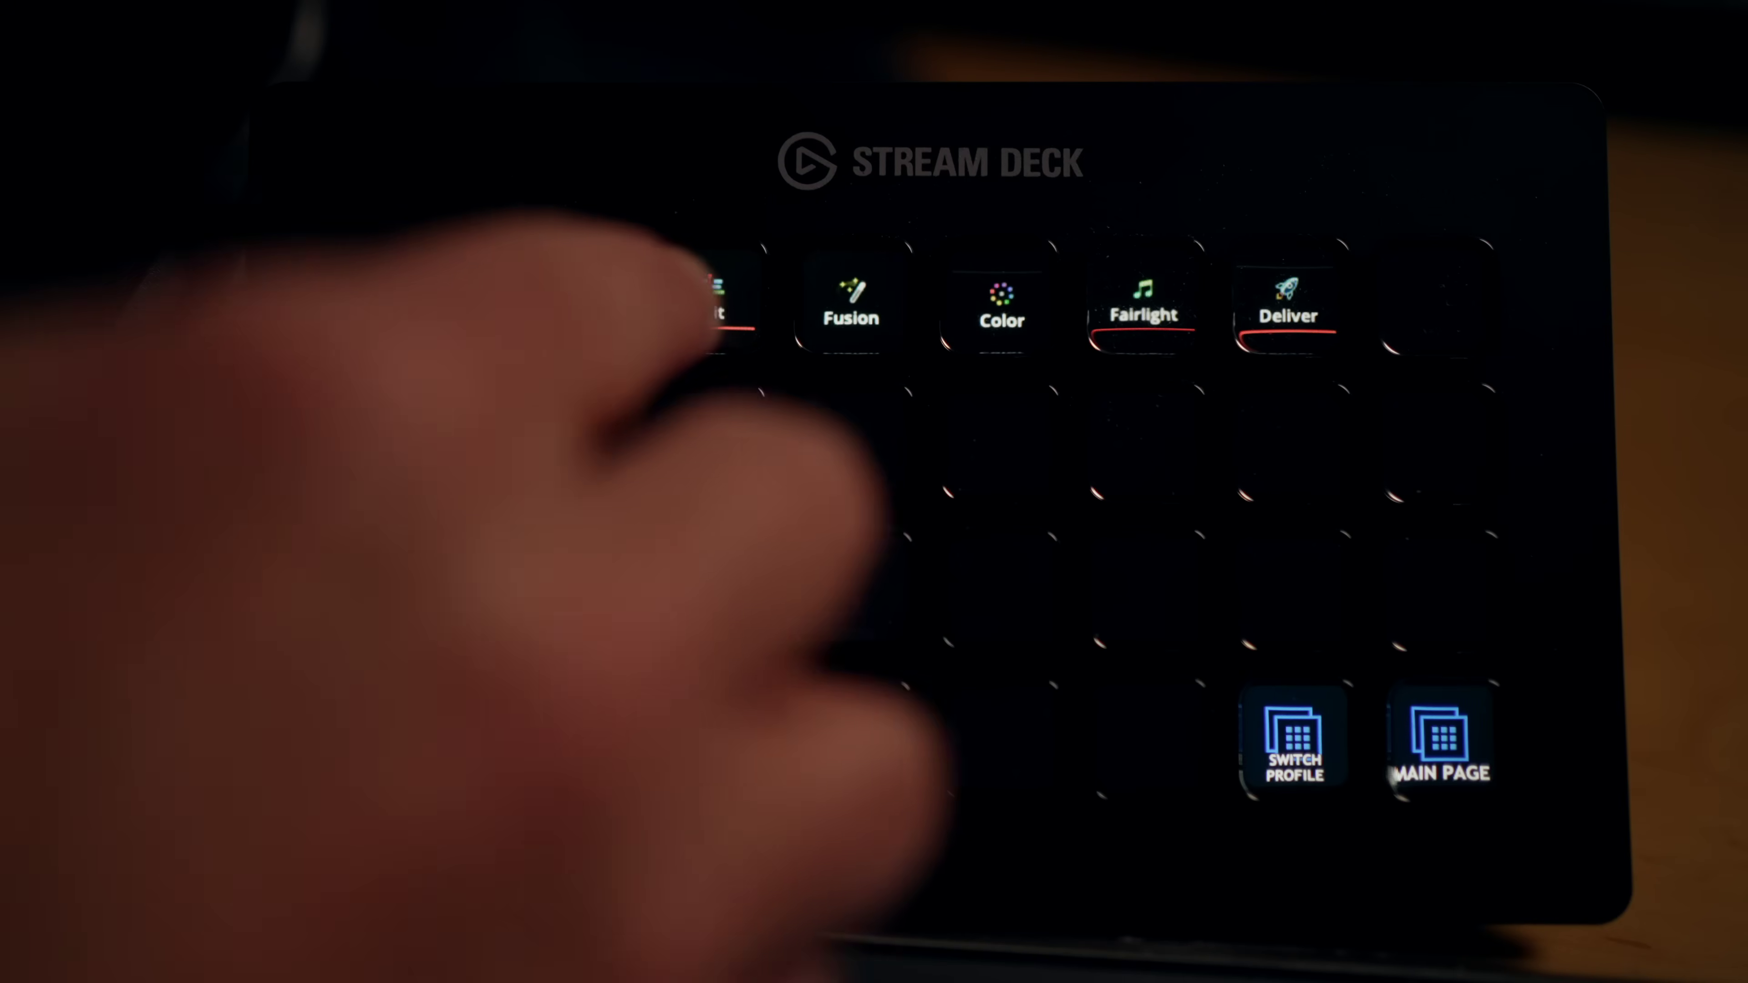
{"action": "left_click", "coordinate": [709, 304]}
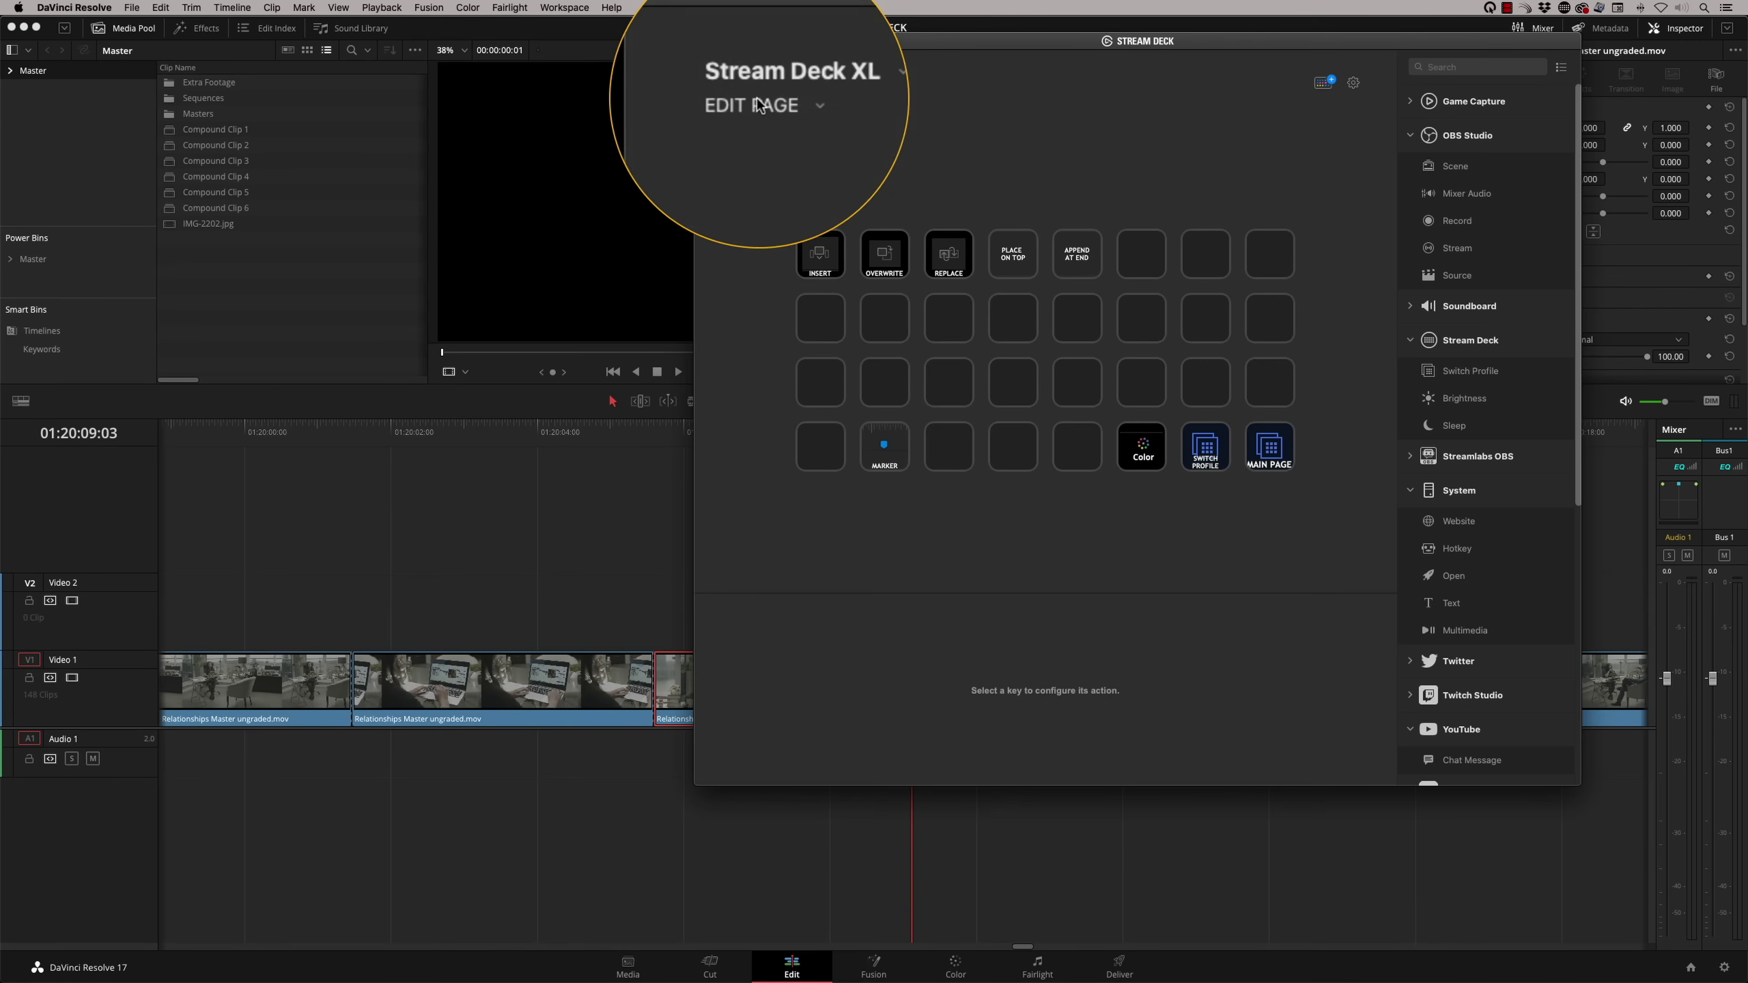
Step: Add a Hotkey action to the first bottom-row key of the EDIT PAGE profile and assign it ⌘B
{"action": "left_click", "coordinate": [791, 100]}
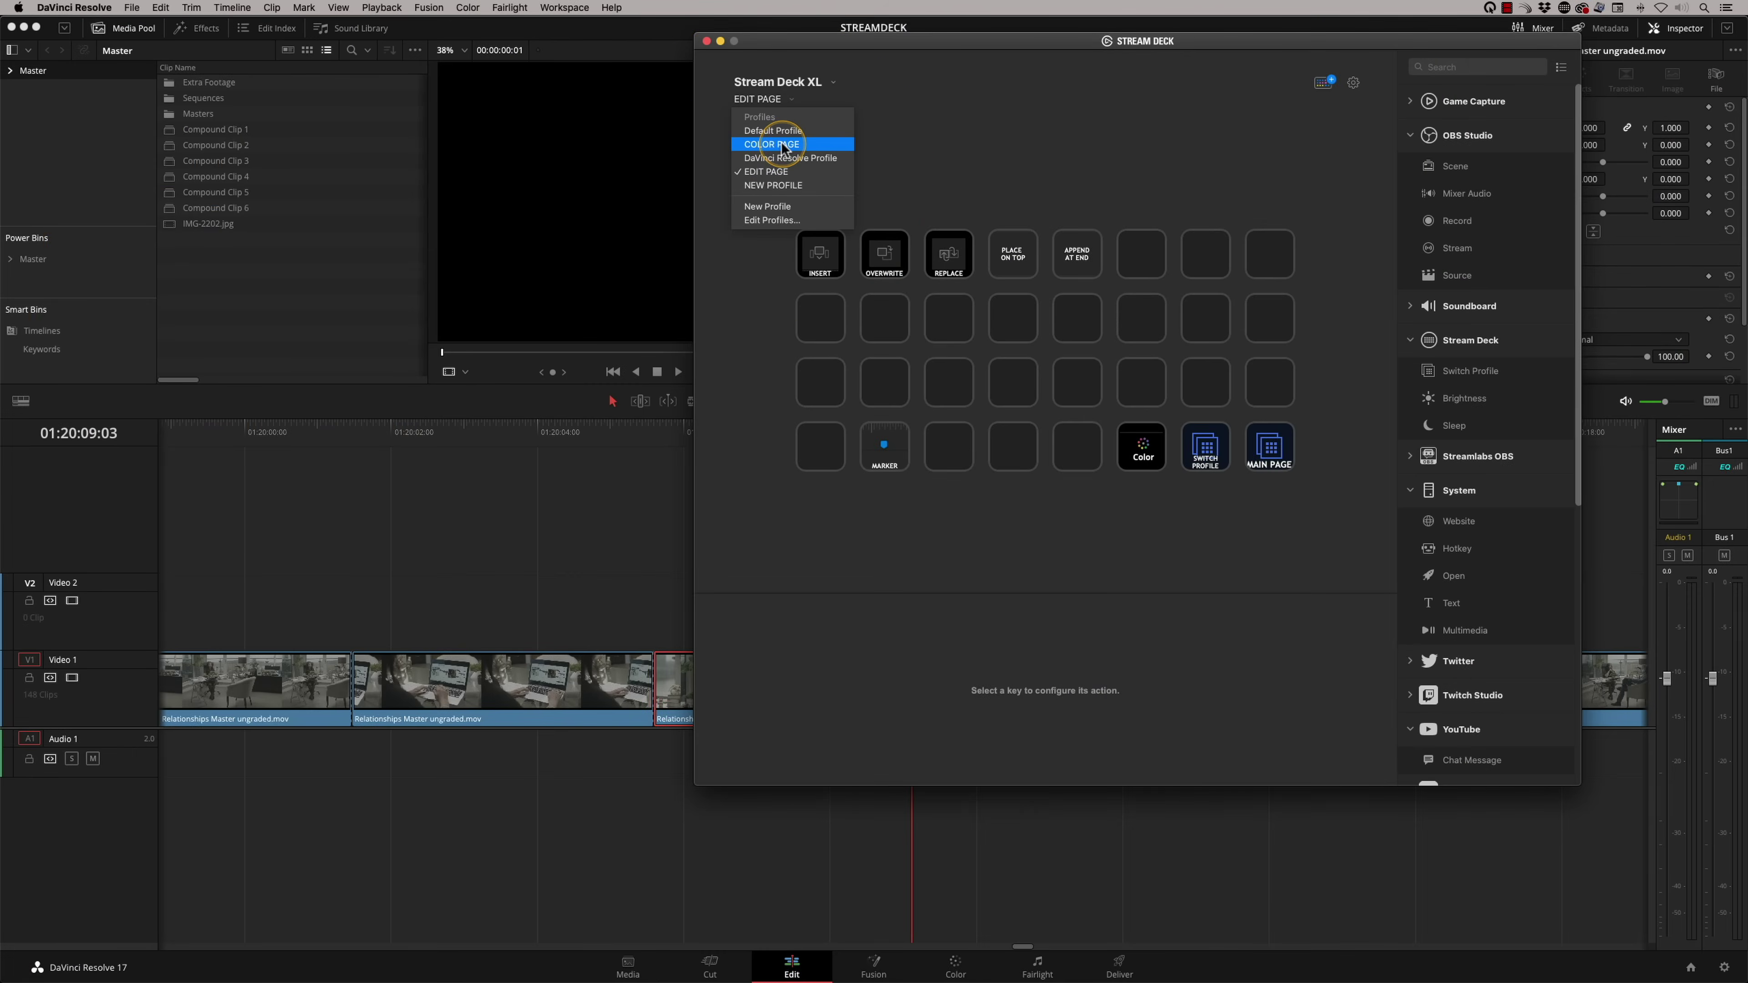
{"action": "left_click", "coordinate": [846, 623]}
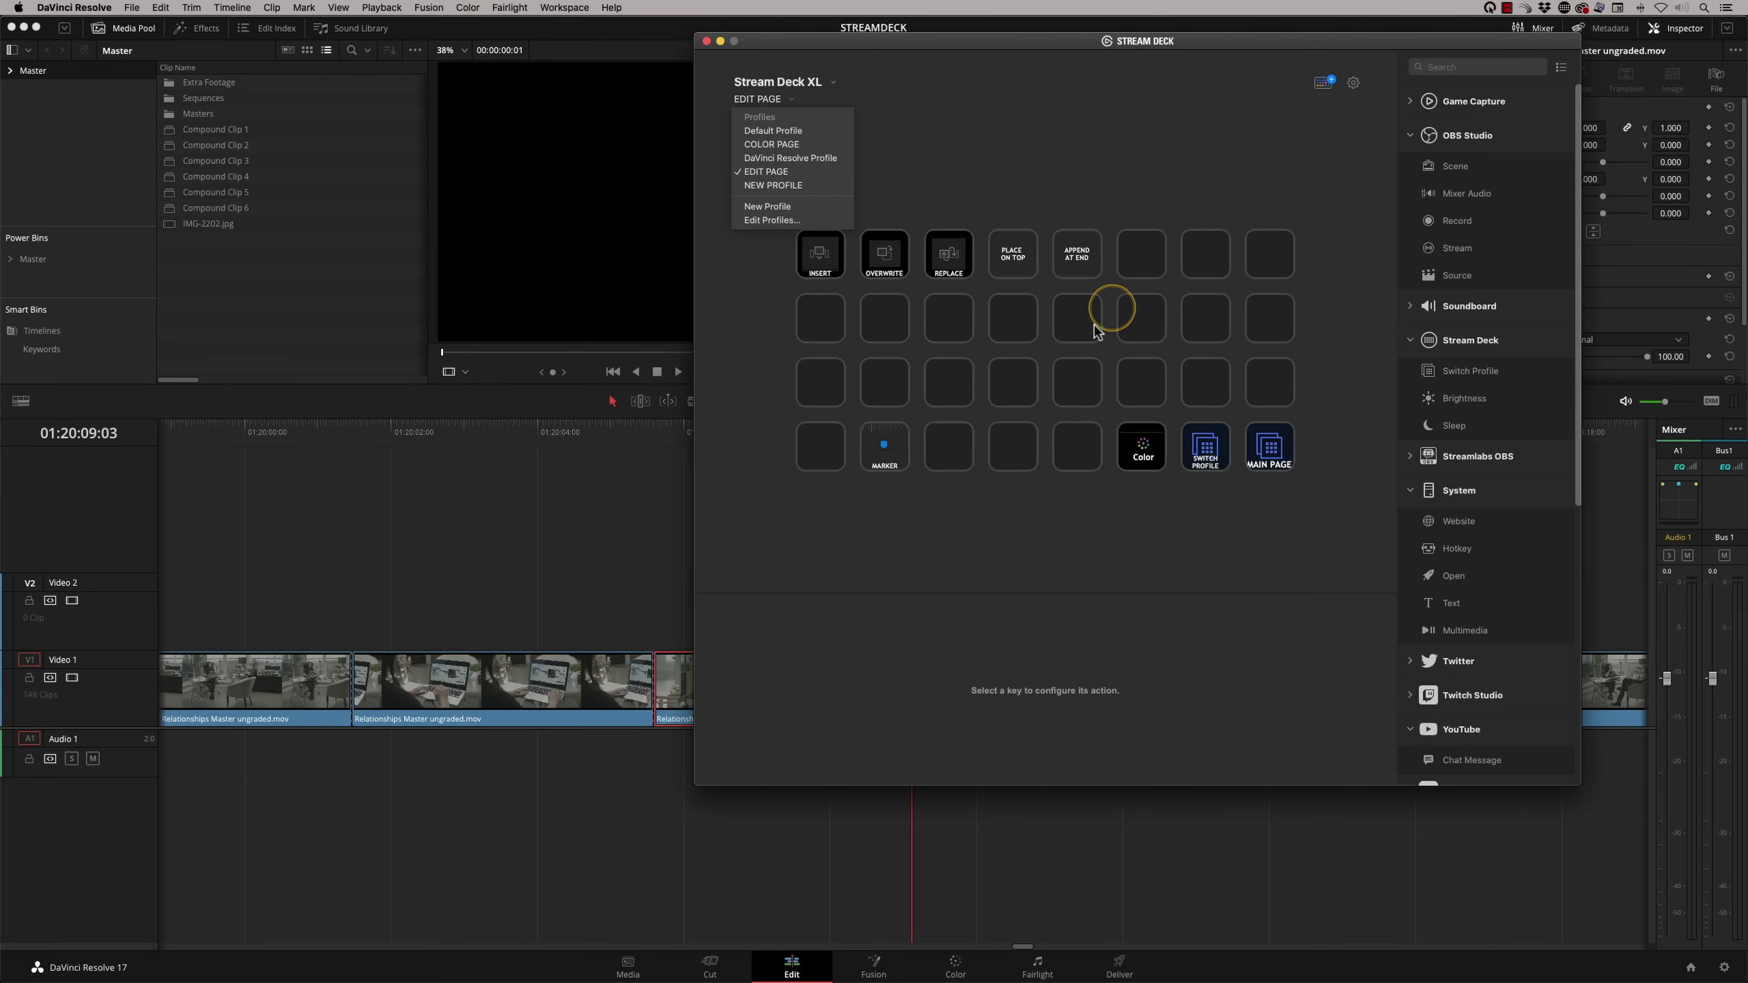
{"action": "left_click", "coordinate": [861, 463]}
{"action": "left_click", "coordinate": [800, 460]}
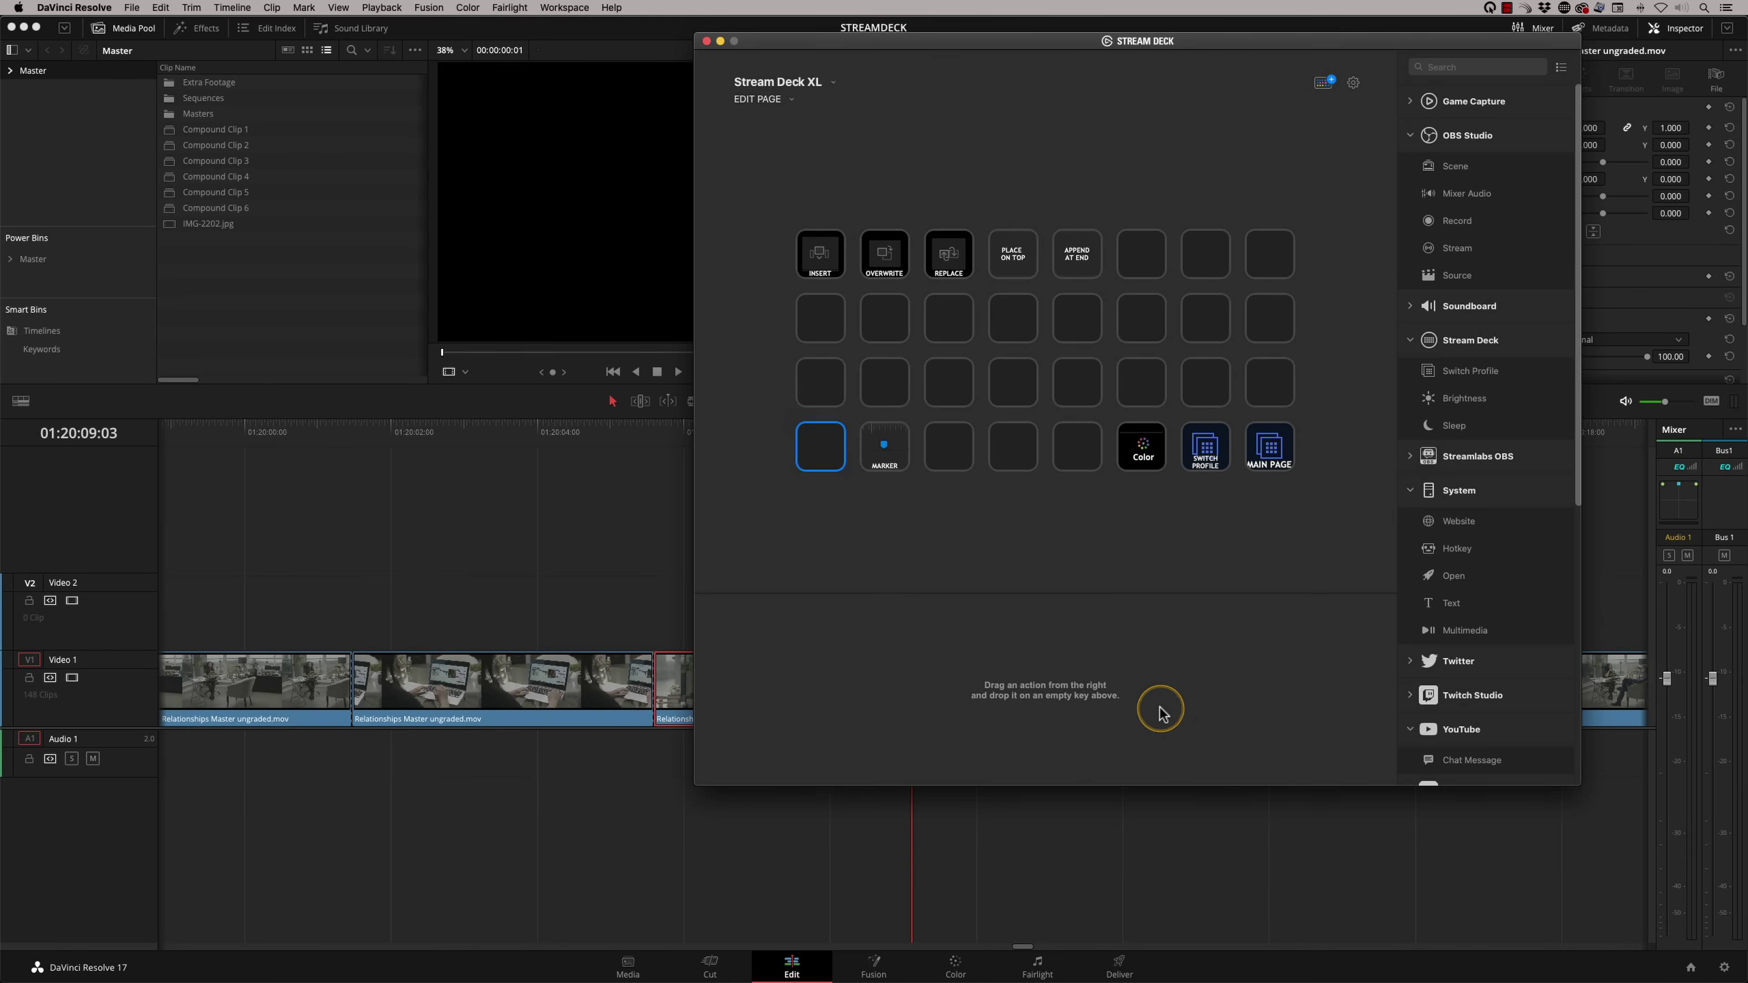
{"action": "left_click_drag", "start_coordinate": [1443, 555], "coordinate": [825, 469]}
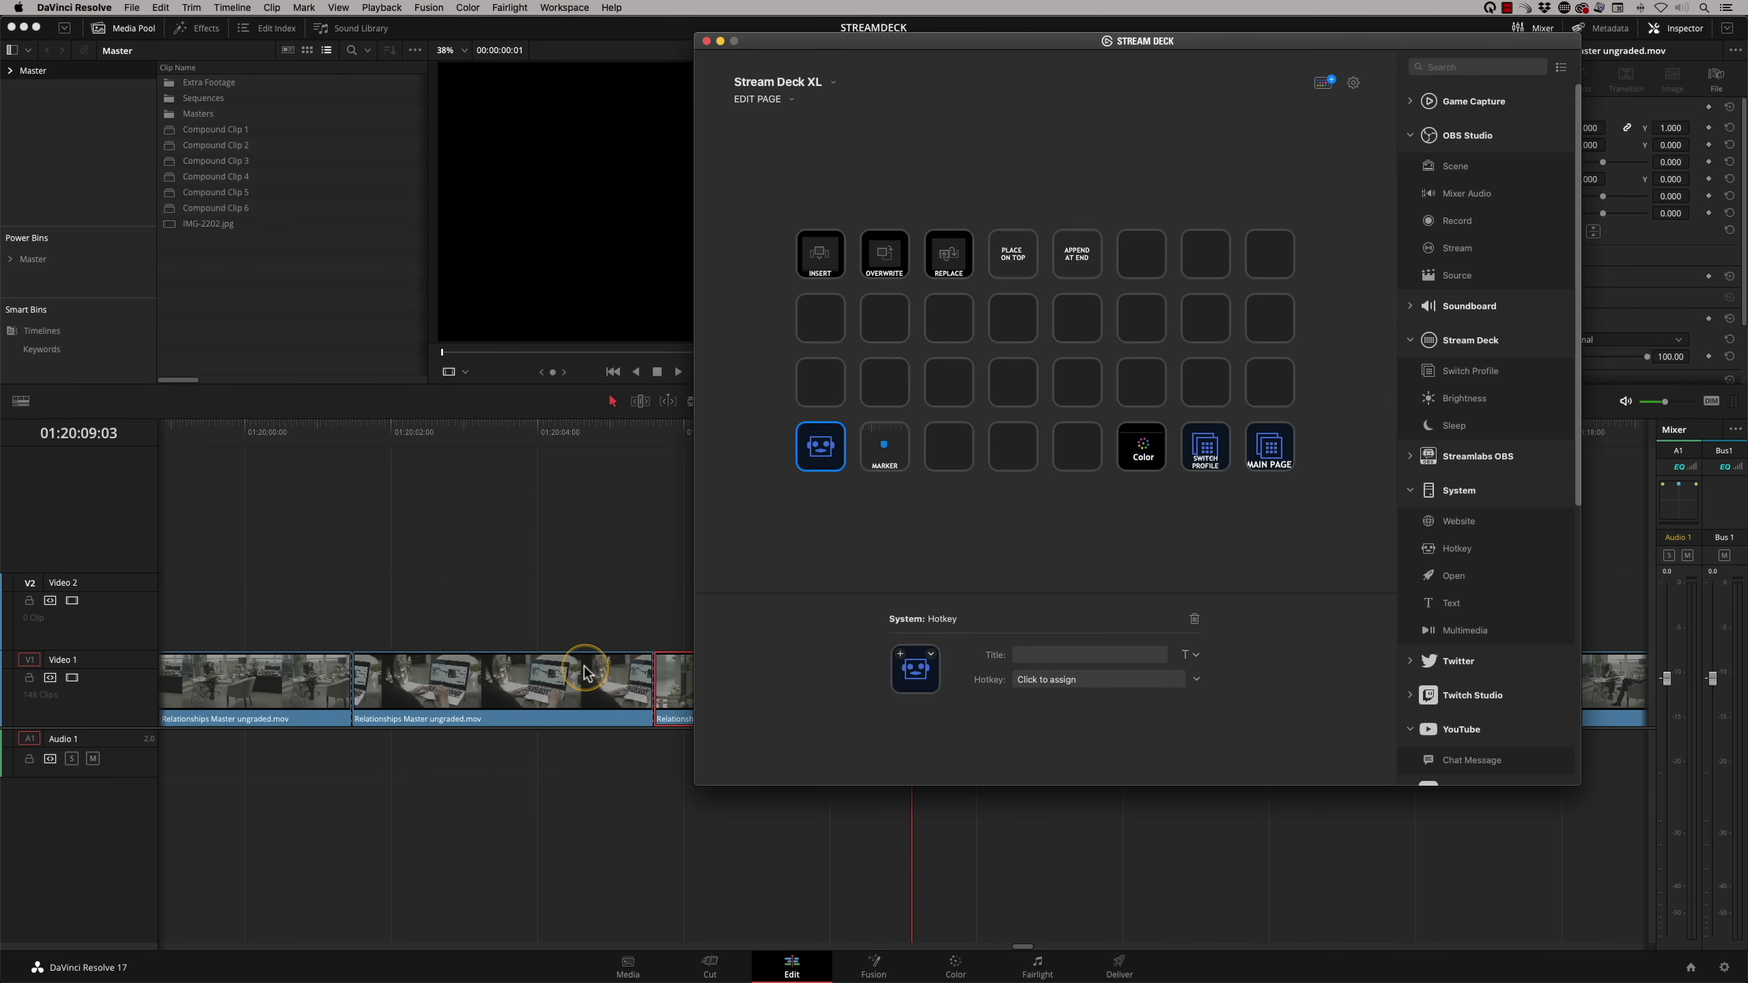
{"action": "left_click", "coordinate": [1045, 679]}
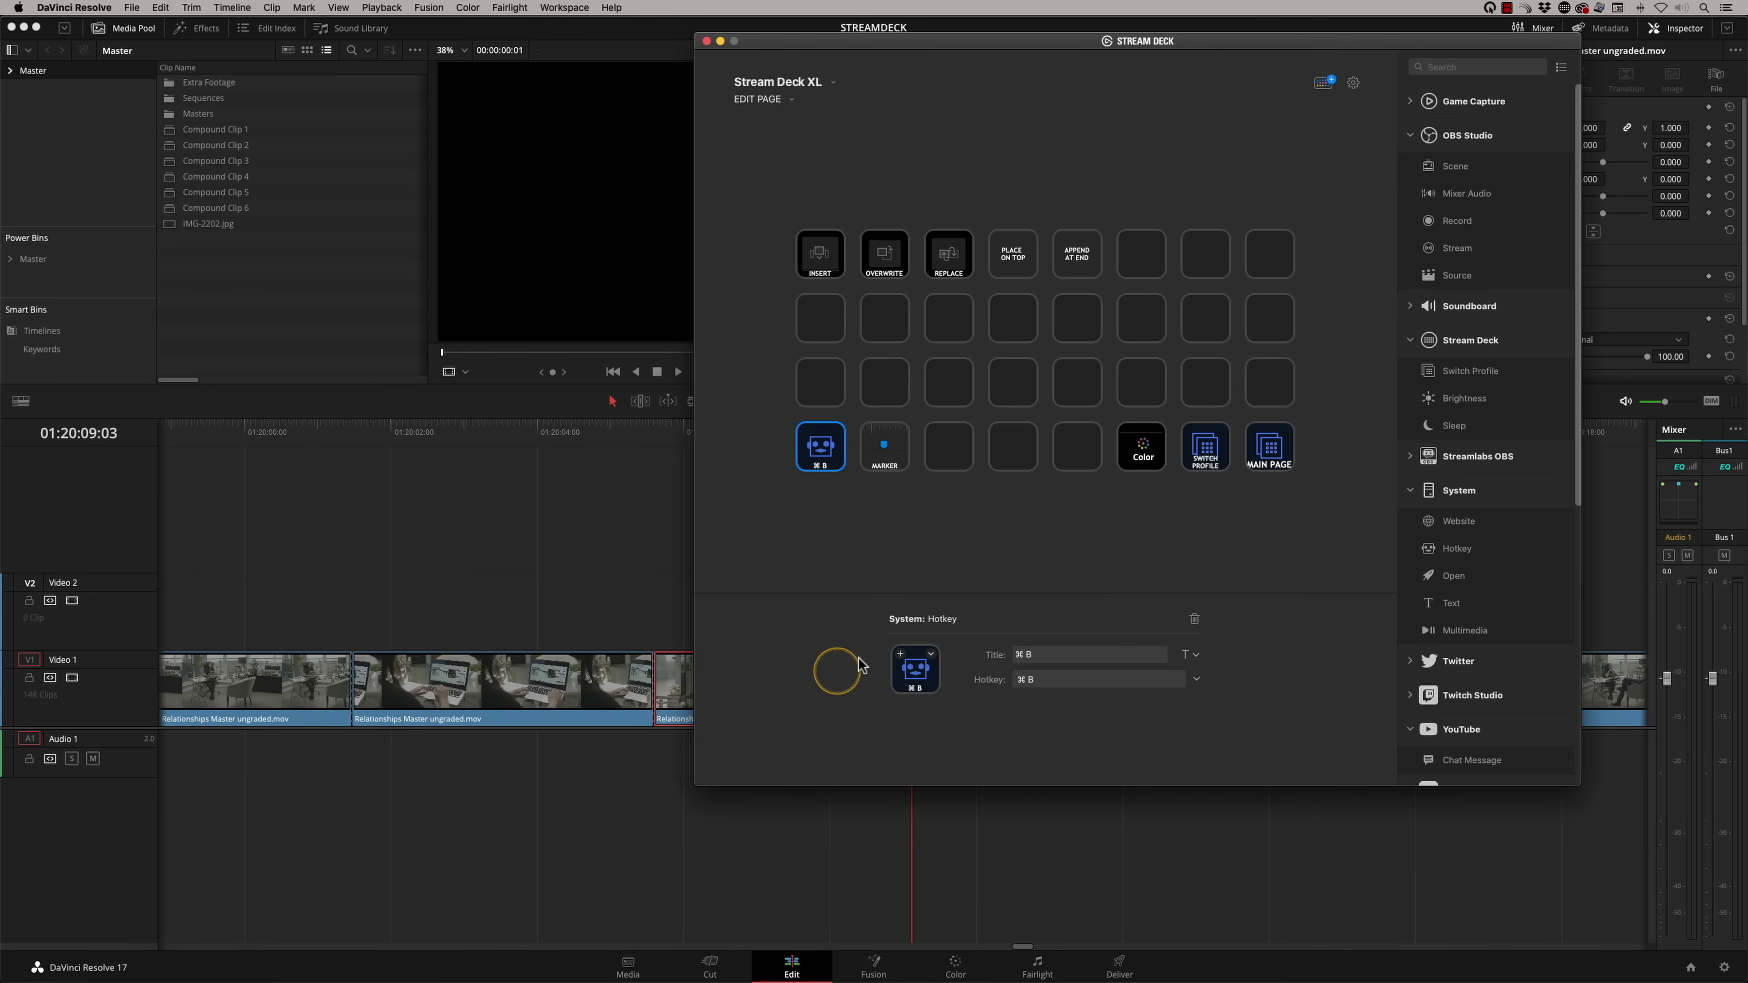
Step: Give the ⌘B hotkey key the razor blade icon from the Davinci Resolve Icon Pack in the Stream Deck Icon Library
{"action": "left_click", "coordinate": [930, 654]}
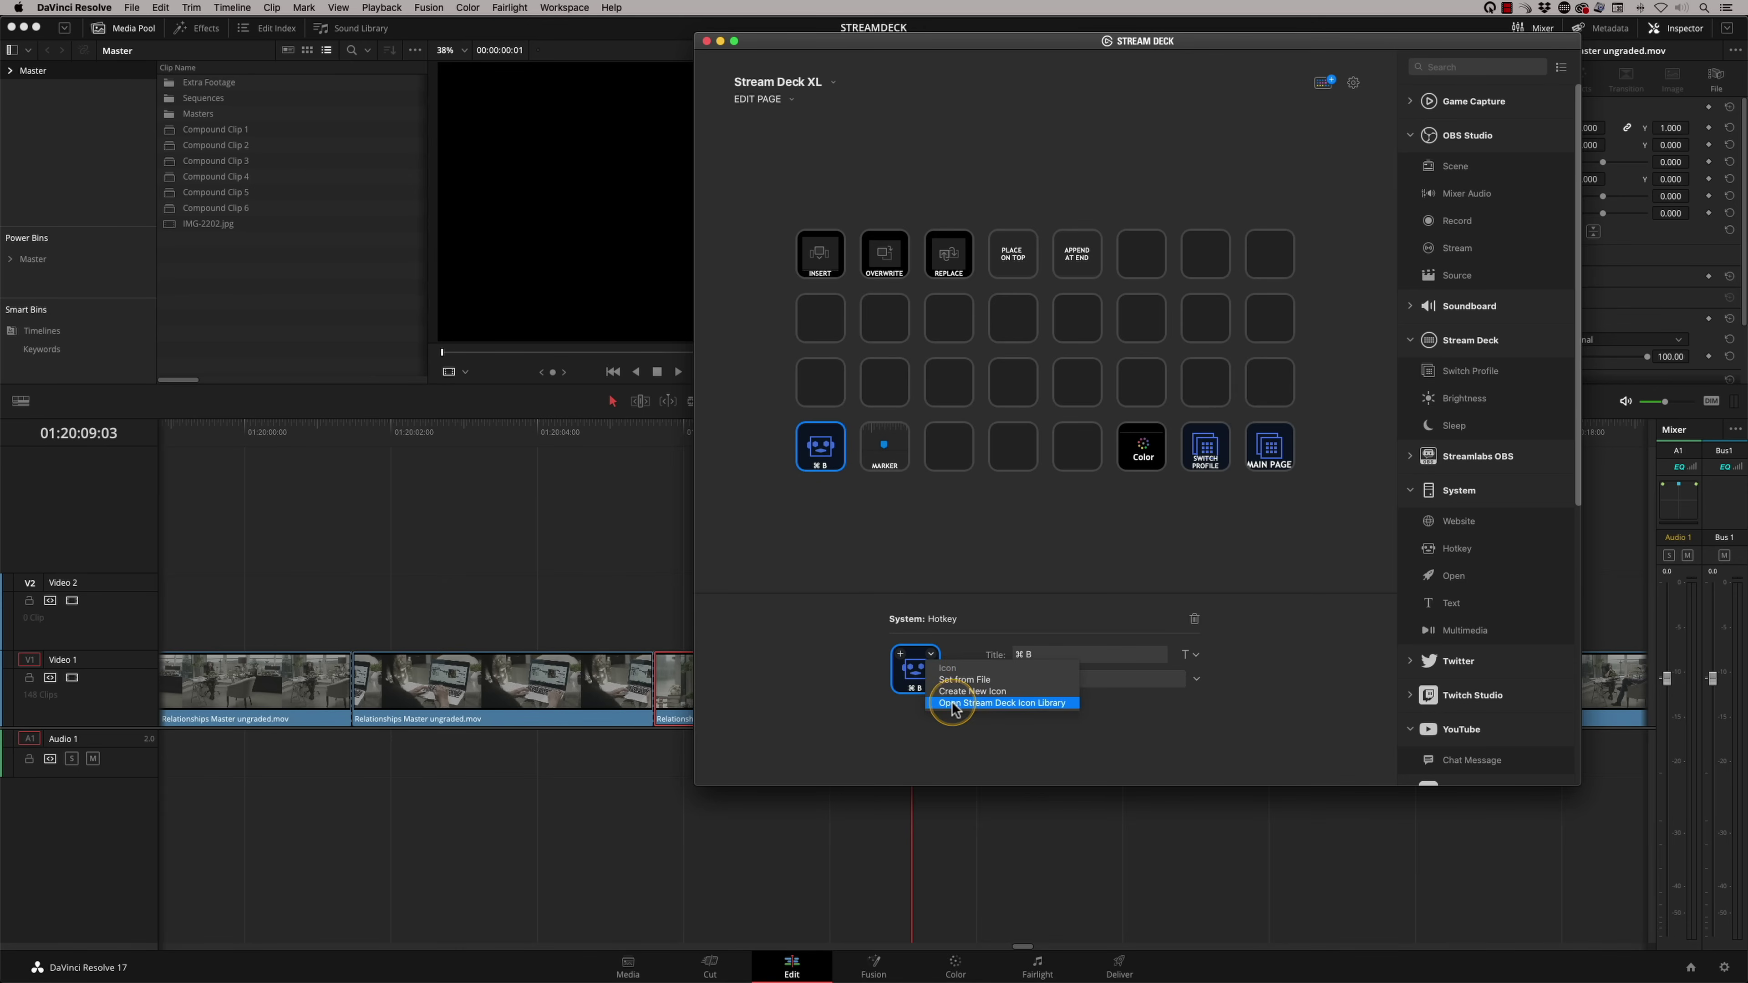
{"action": "left_click", "coordinate": [976, 705]}
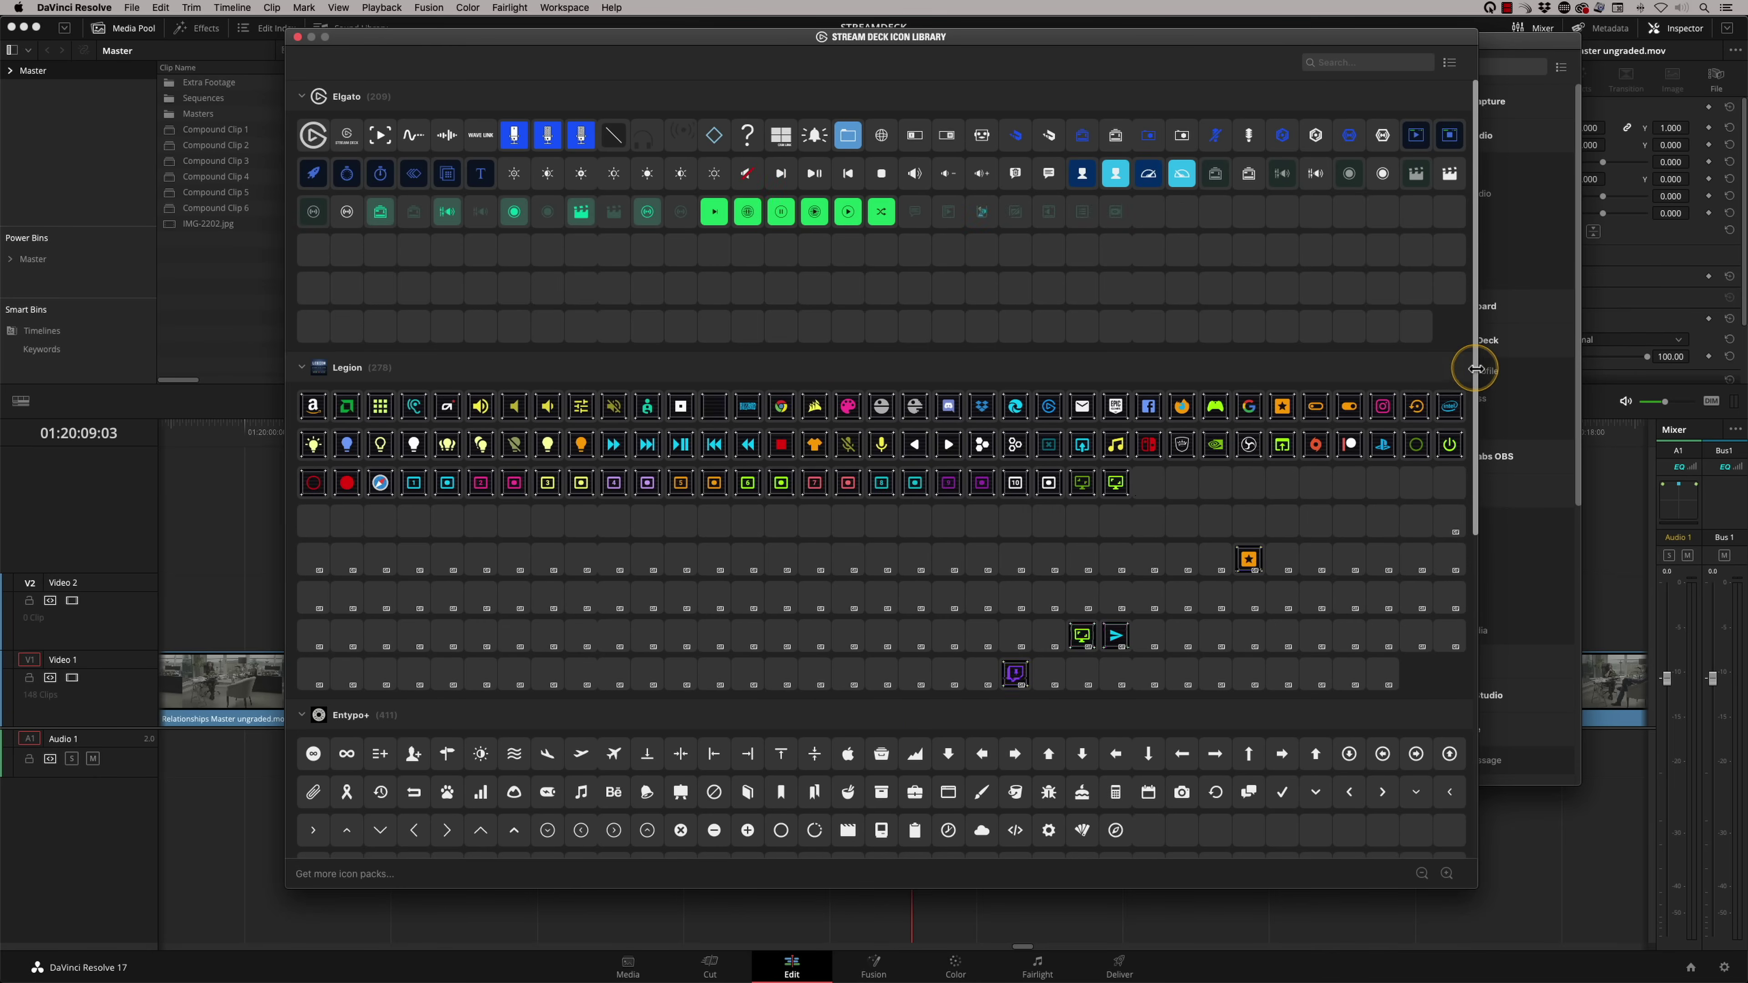
{"action": "left_click_drag", "start_coordinate": [1474, 363], "coordinate": [1474, 847]}
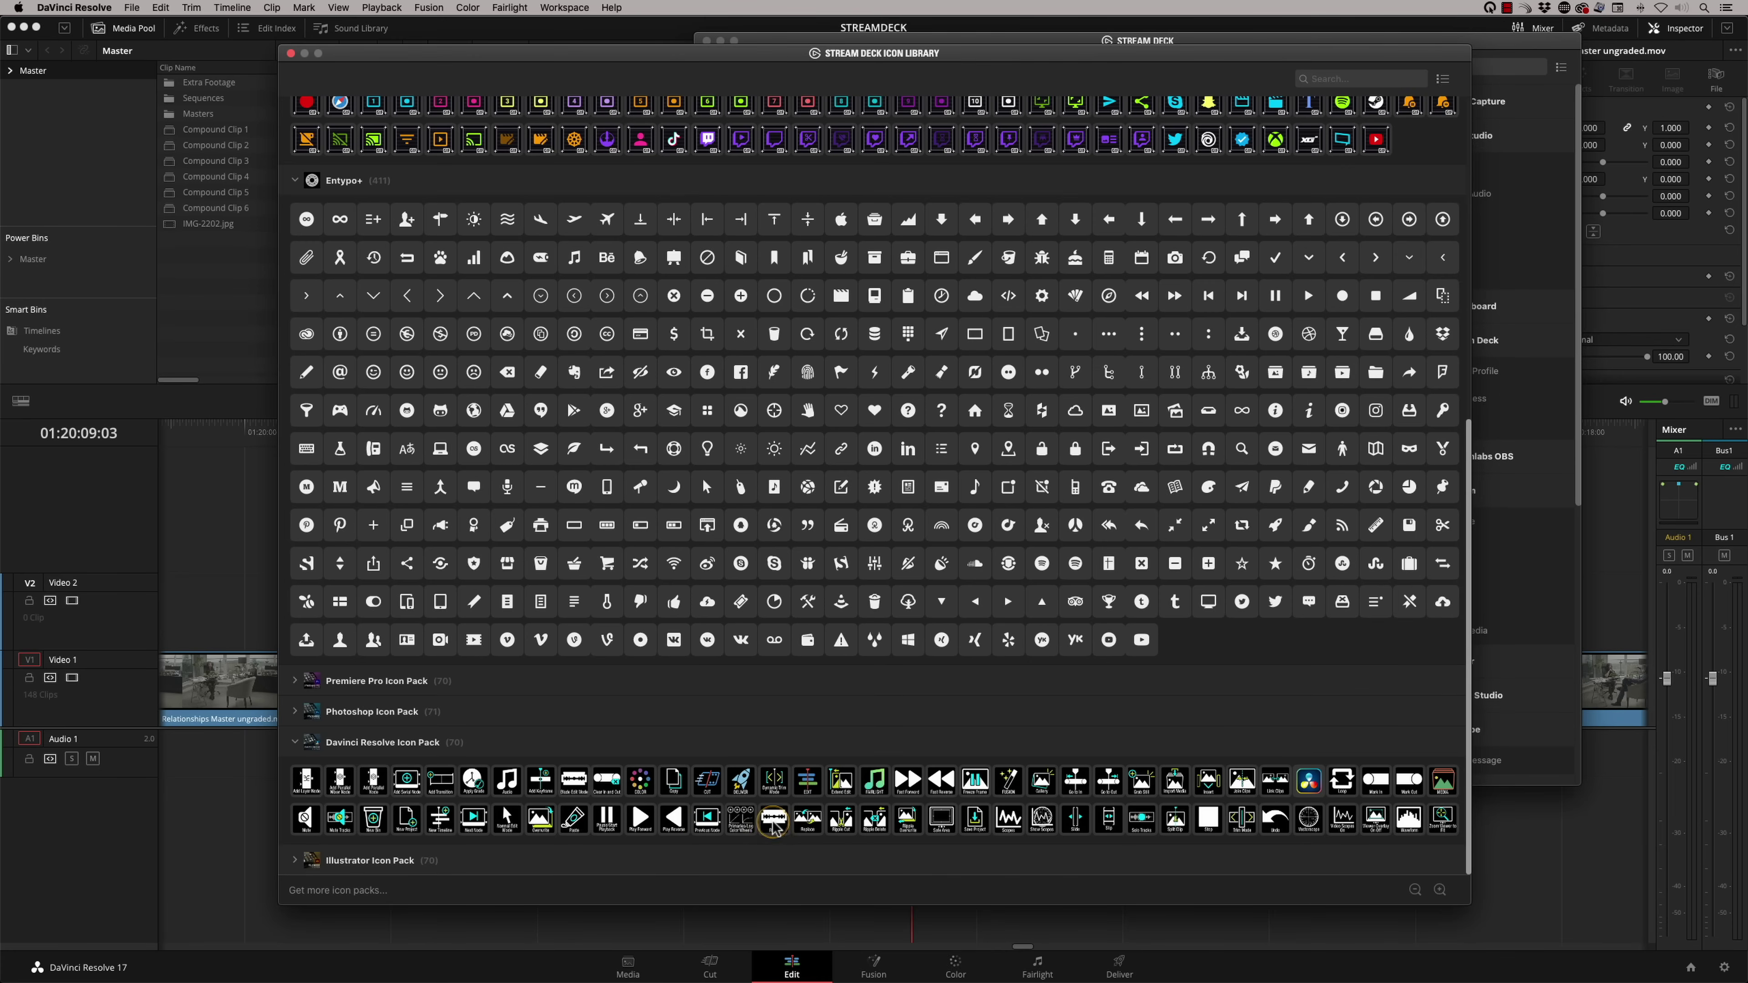
{"action": "left_click", "coordinate": [291, 54]}
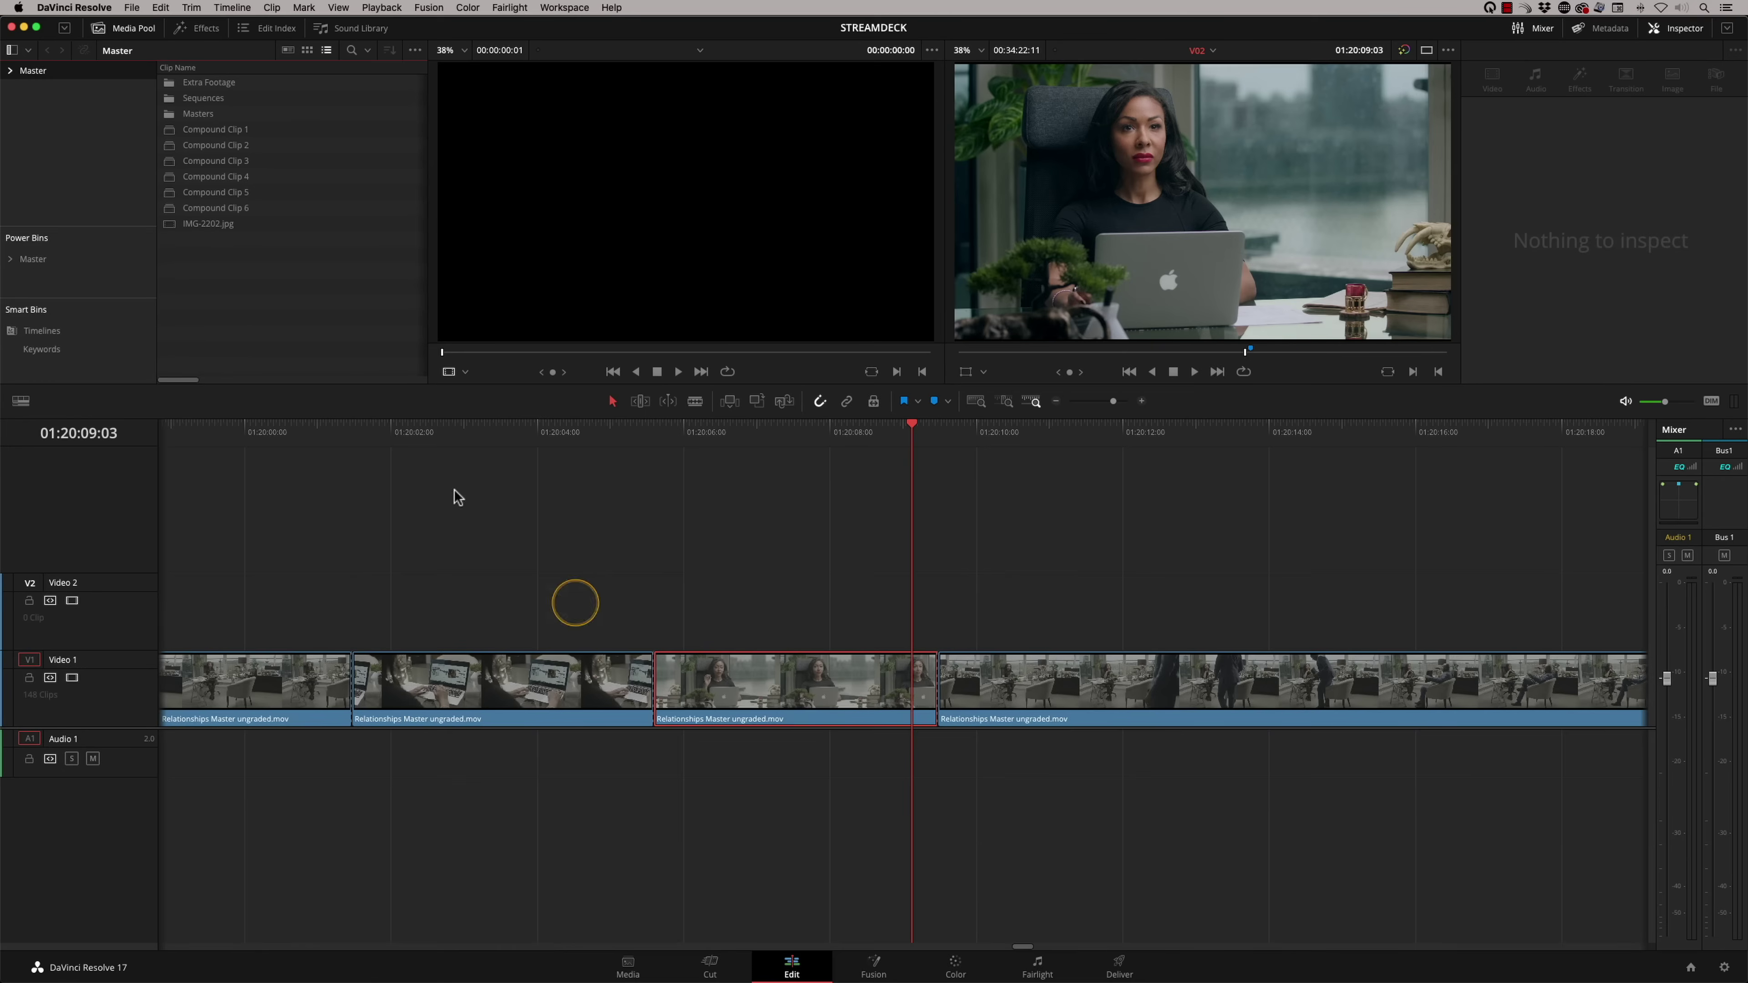
Step: Look up the commands assigned to Control+Shift+G and Shift+S in DaVinci Resolve's Keyboard Customization, and close it
{"action": "left_click", "coordinate": [65, 6]}
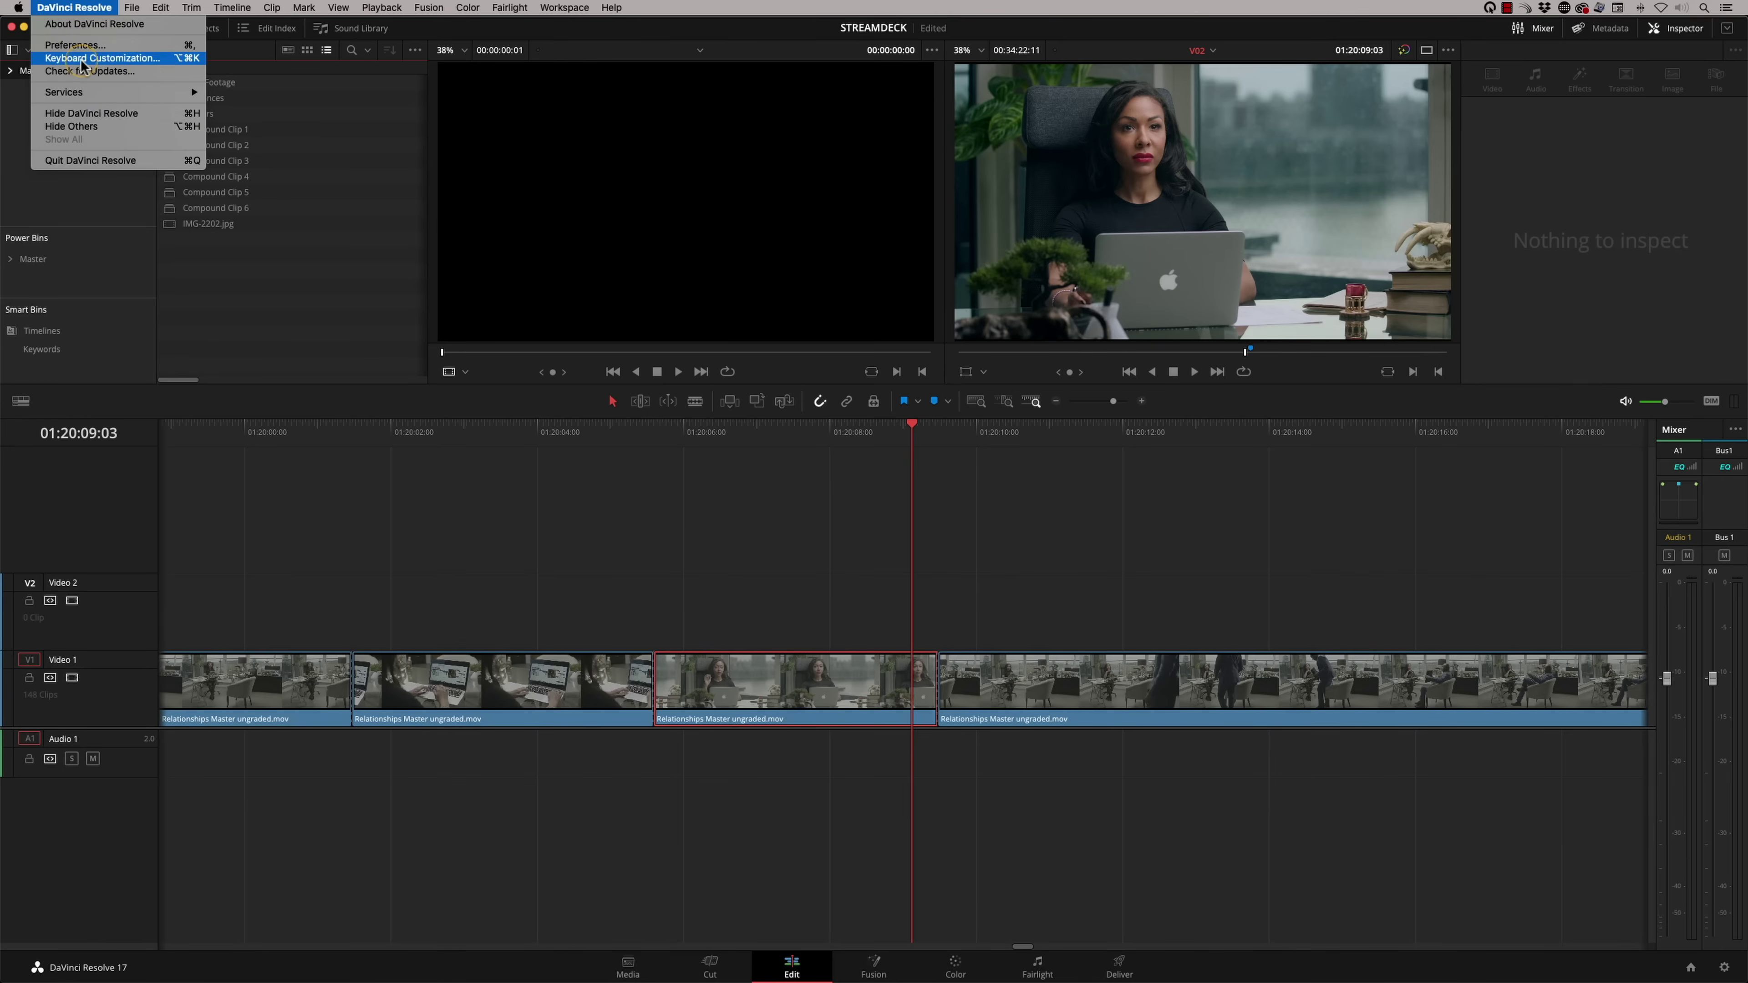
{"action": "left_click", "coordinate": [102, 73]}
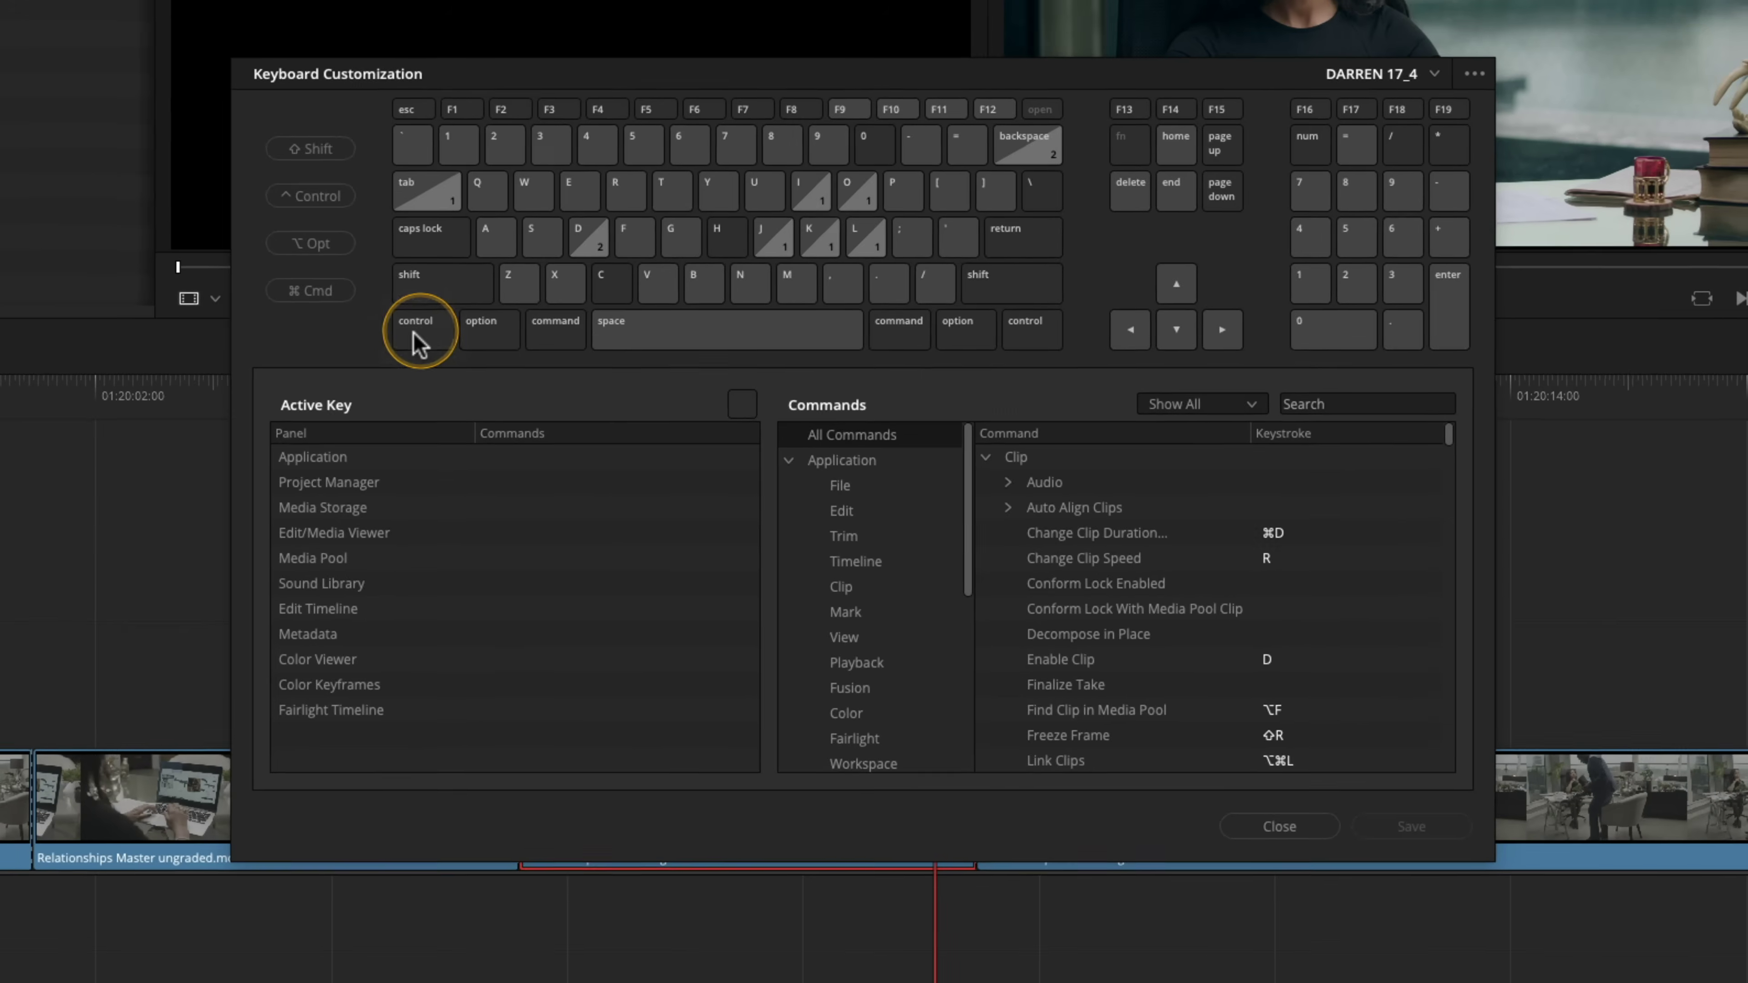
{"action": "left_click", "coordinate": [415, 330]}
{"action": "left_click", "coordinate": [422, 278]}
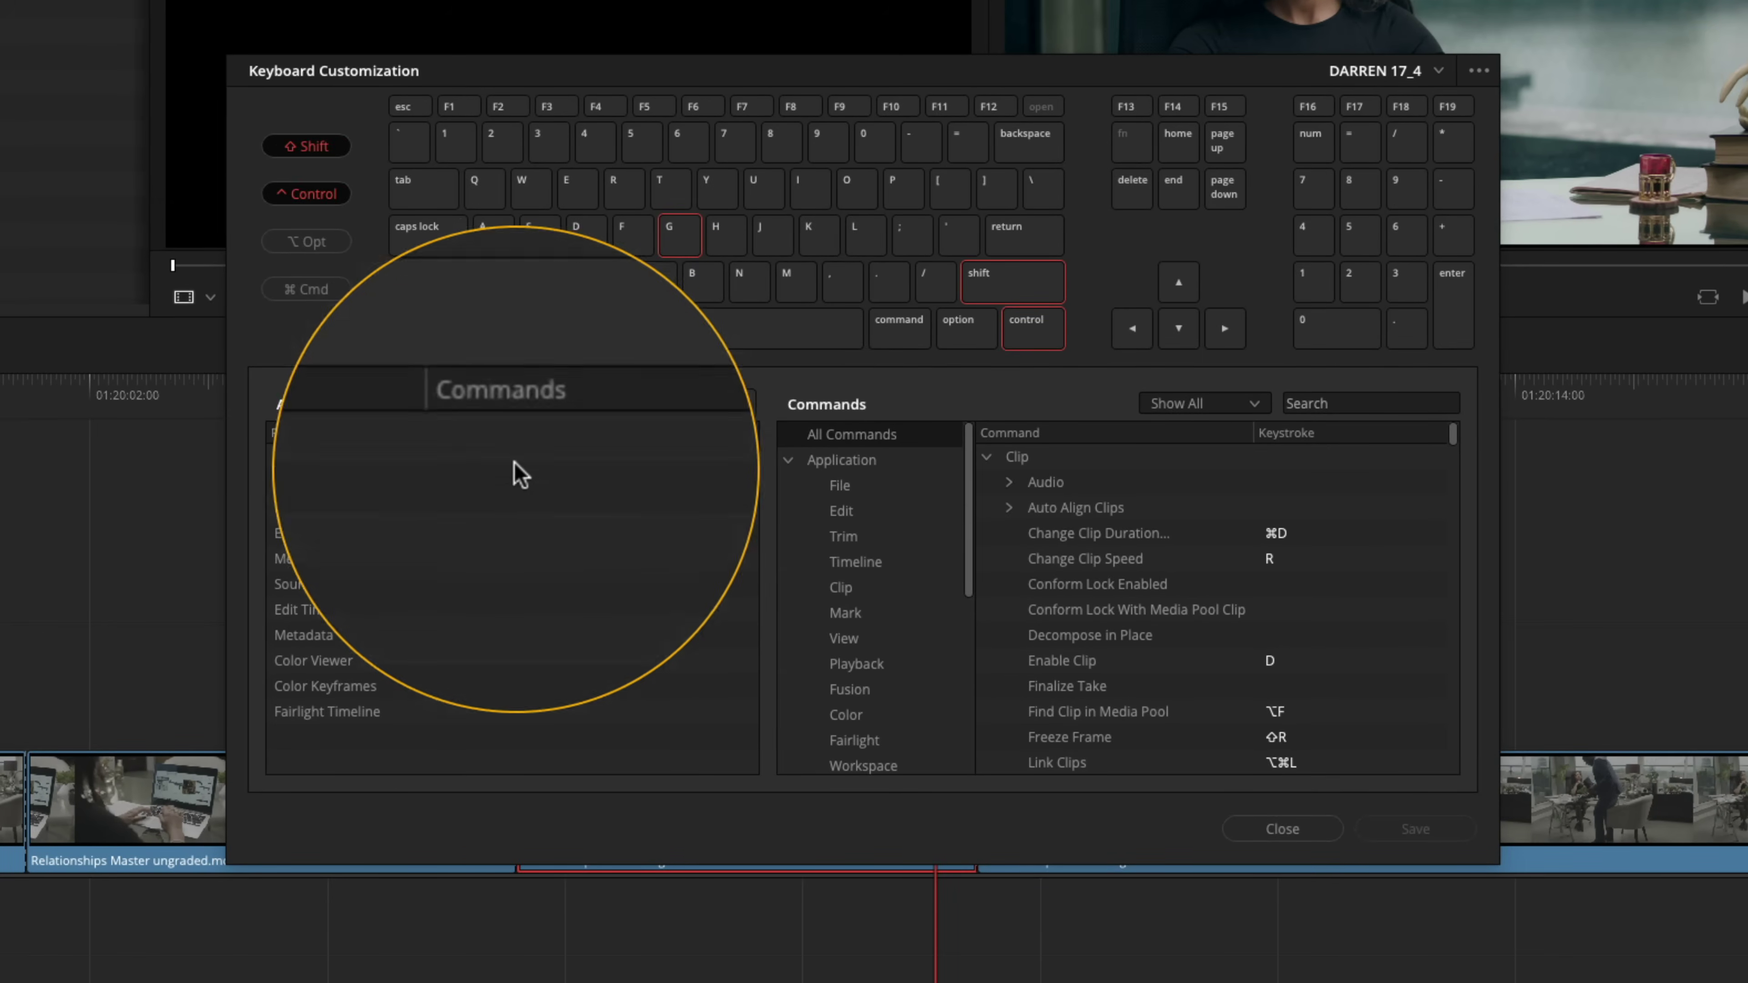
{"action": "left_click", "coordinate": [541, 235]}
{"action": "key", "text": "ctrl"}
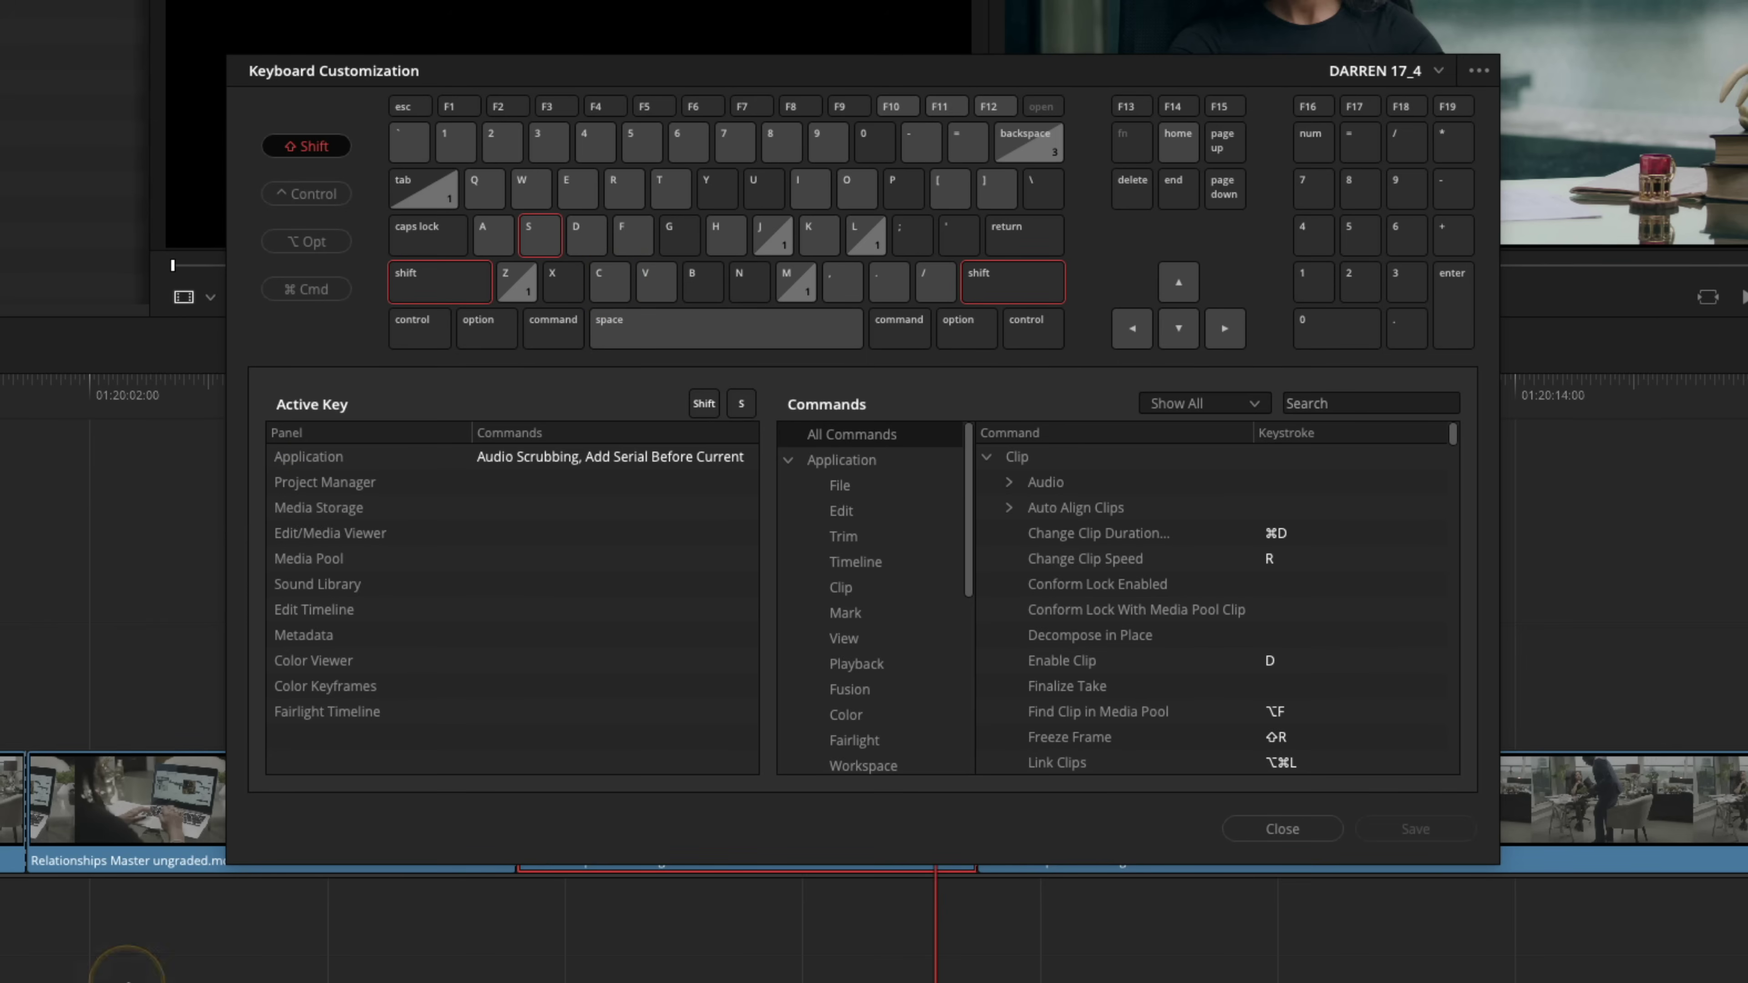
{"action": "left_click", "coordinate": [1301, 836]}
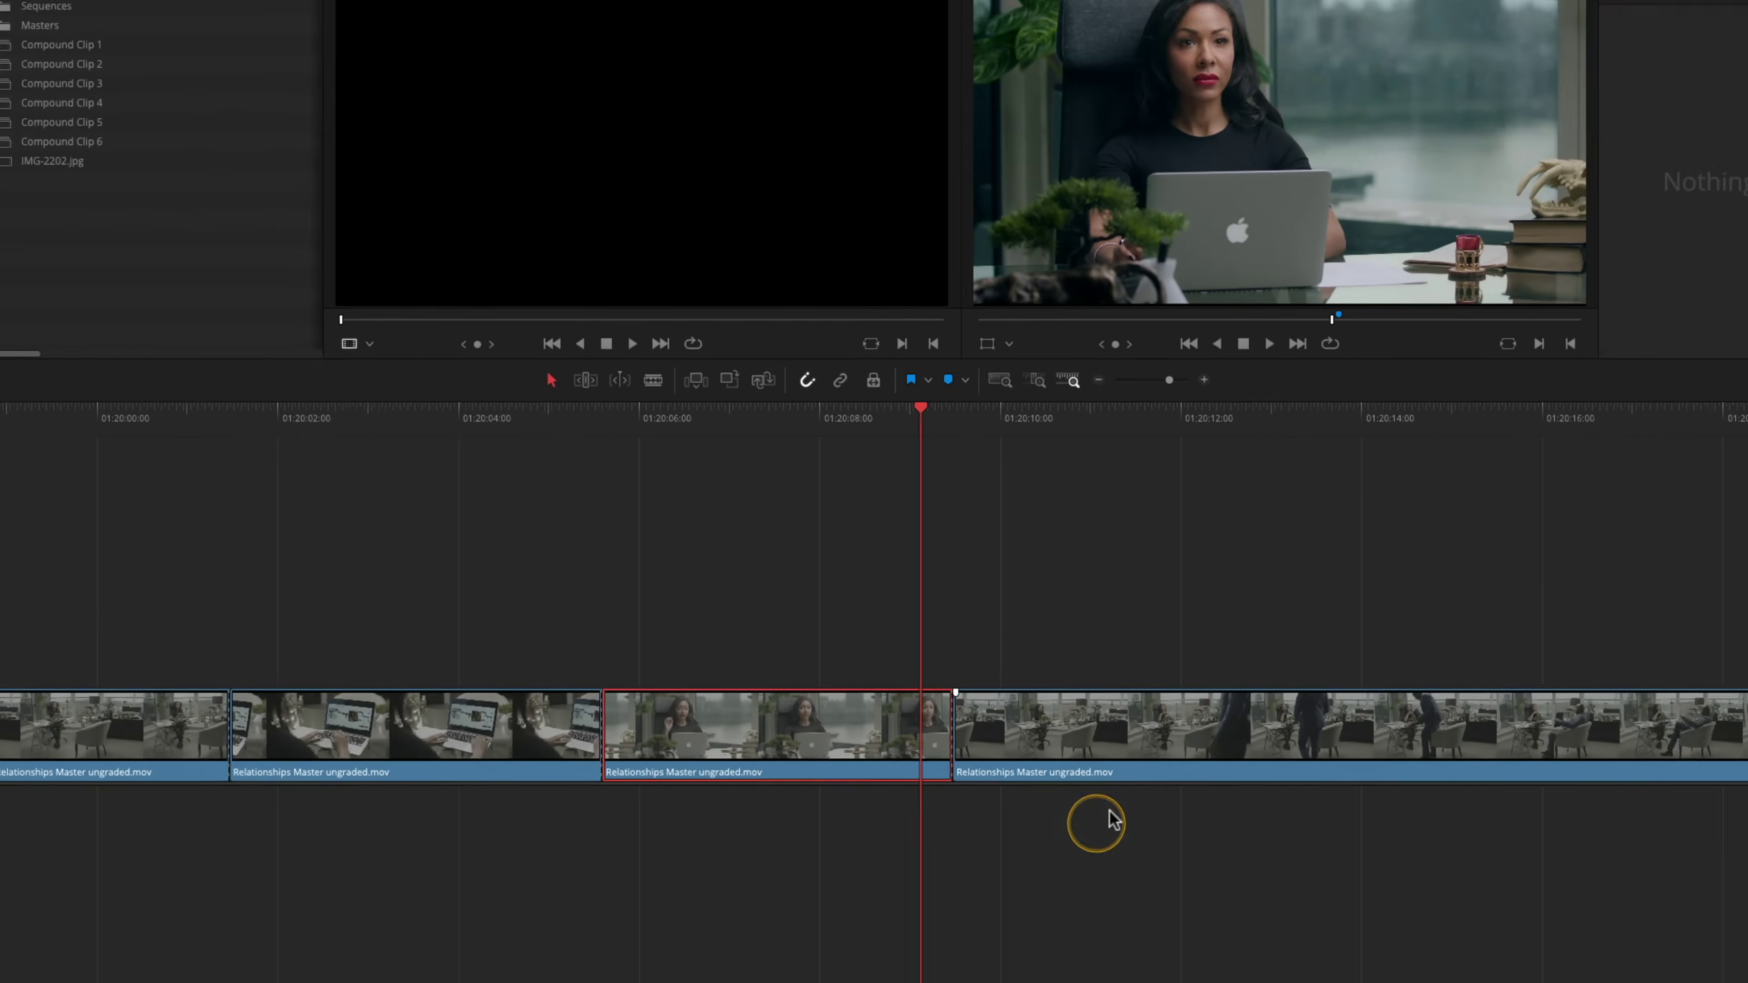
Step: Reopen the Stream Deck configuration and use the Color key of the EDIT PAGE profile to switch Resolve to the Color page
{"action": "left_click", "coordinate": [1564, 8]}
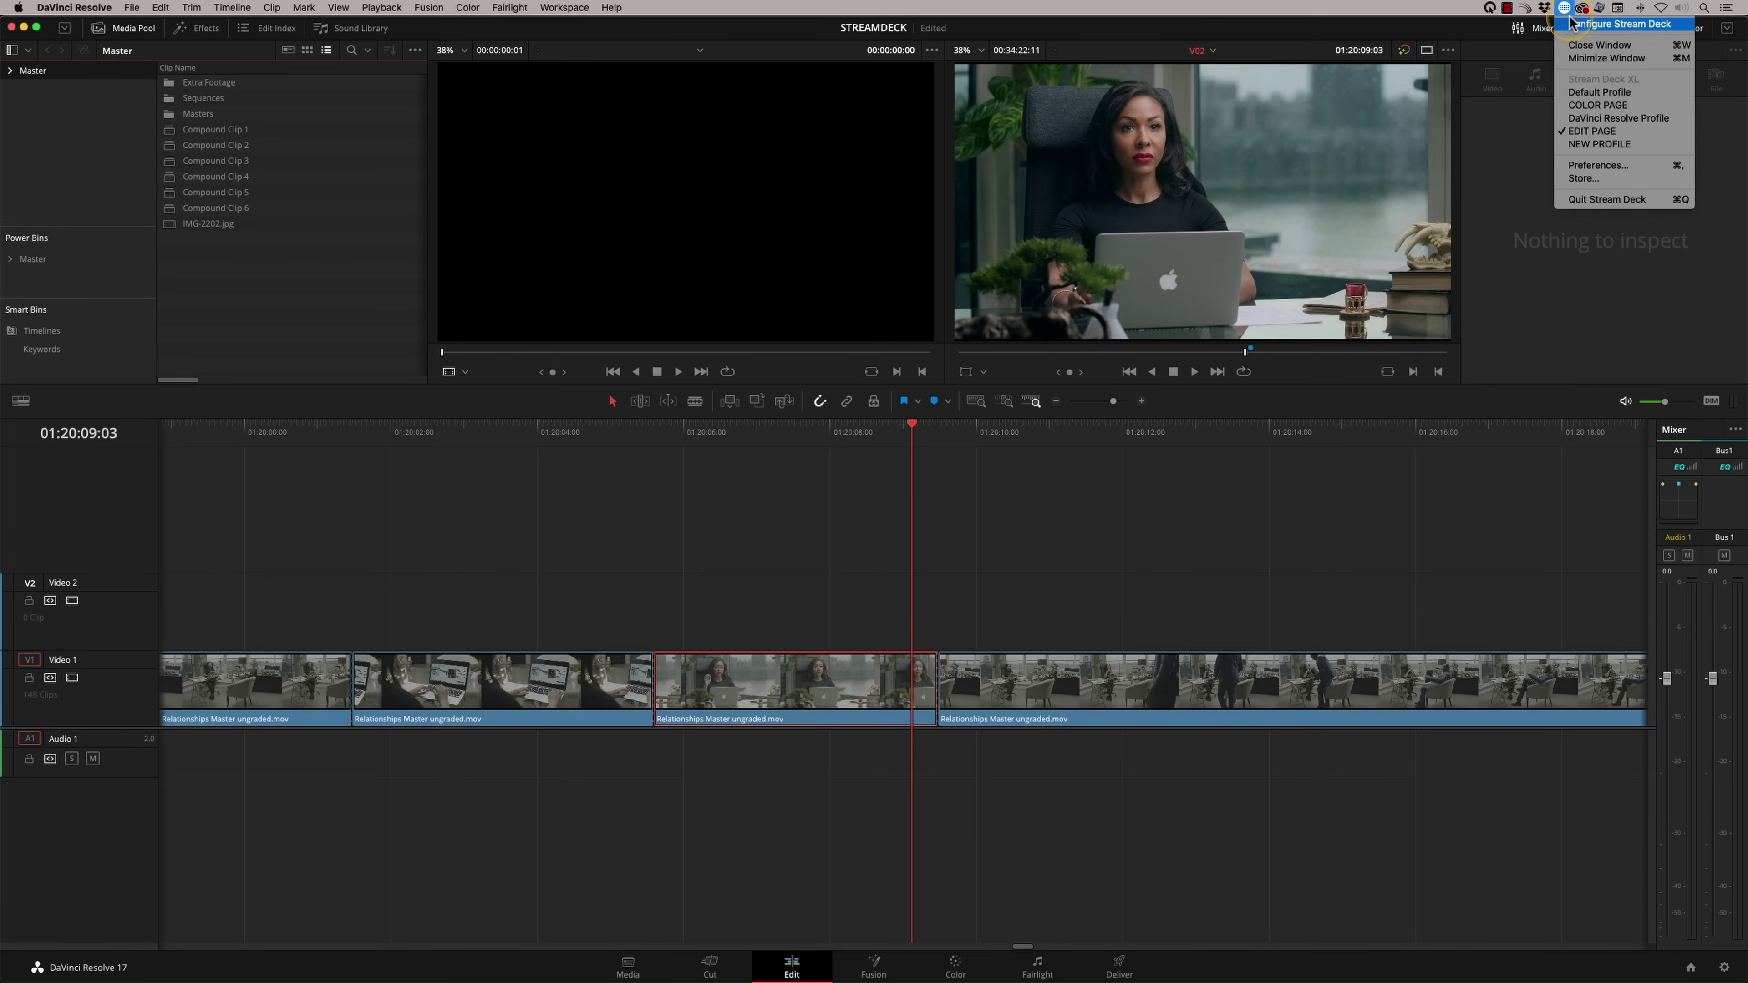
{"action": "left_click", "coordinate": [1581, 24]}
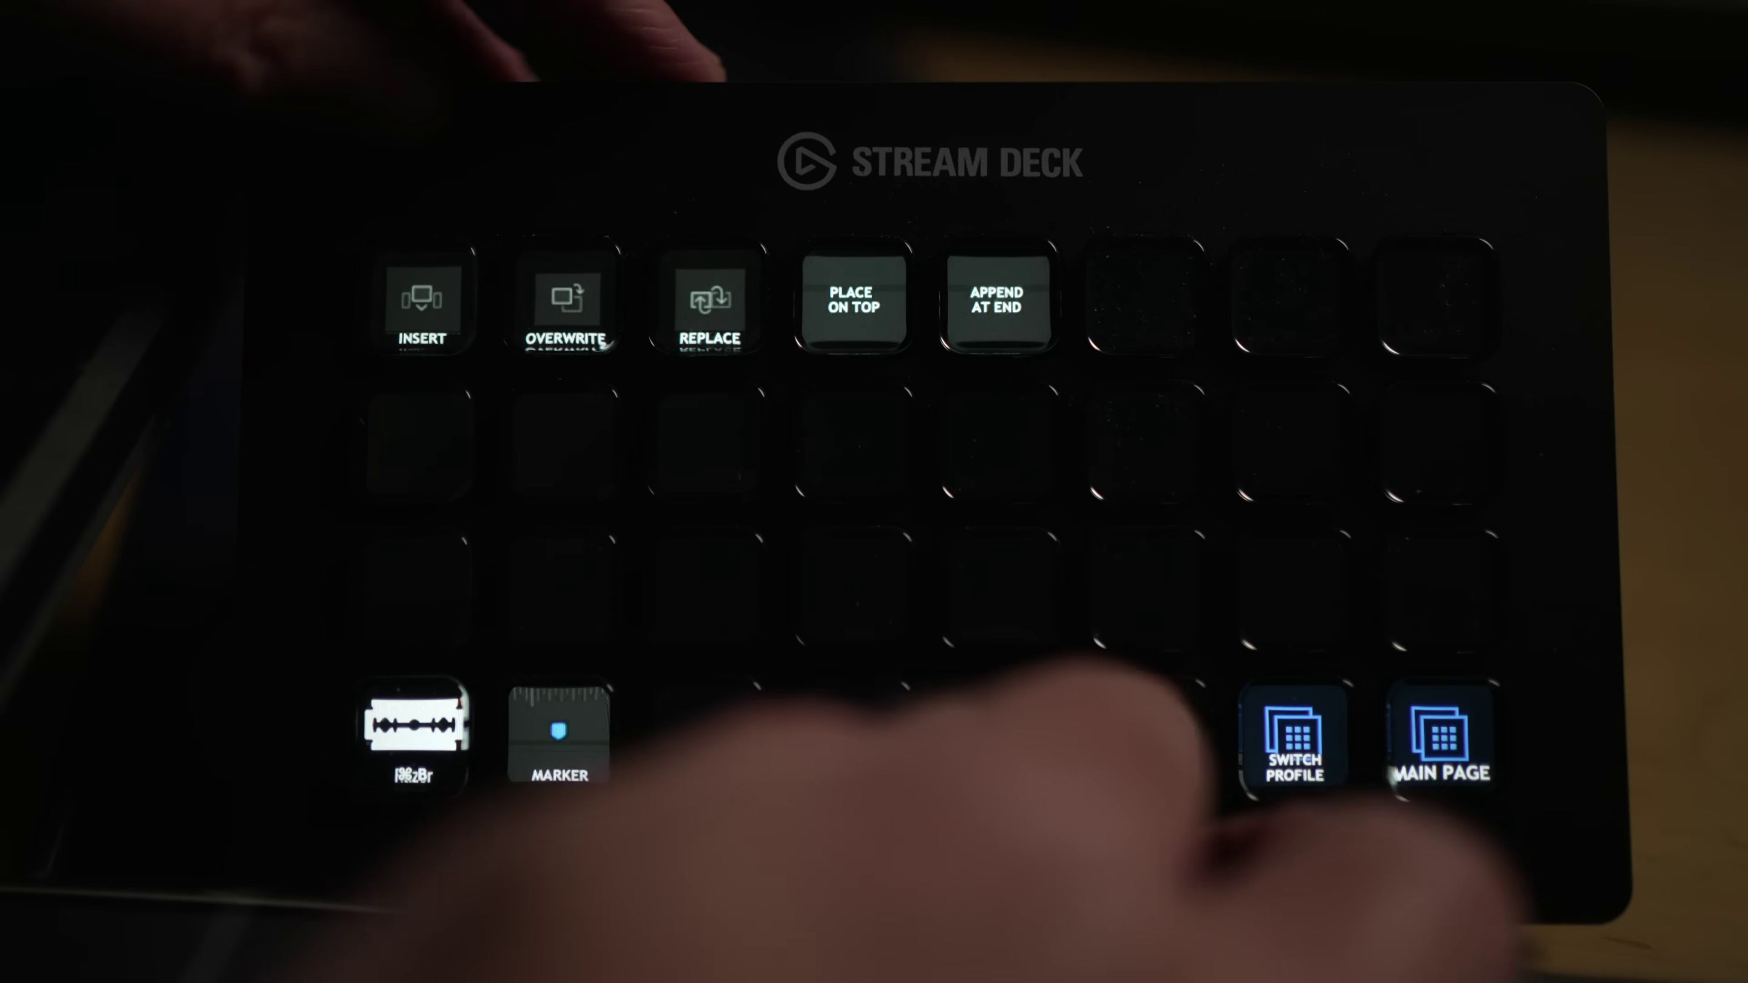
{"action": "left_click", "coordinate": [1150, 740]}
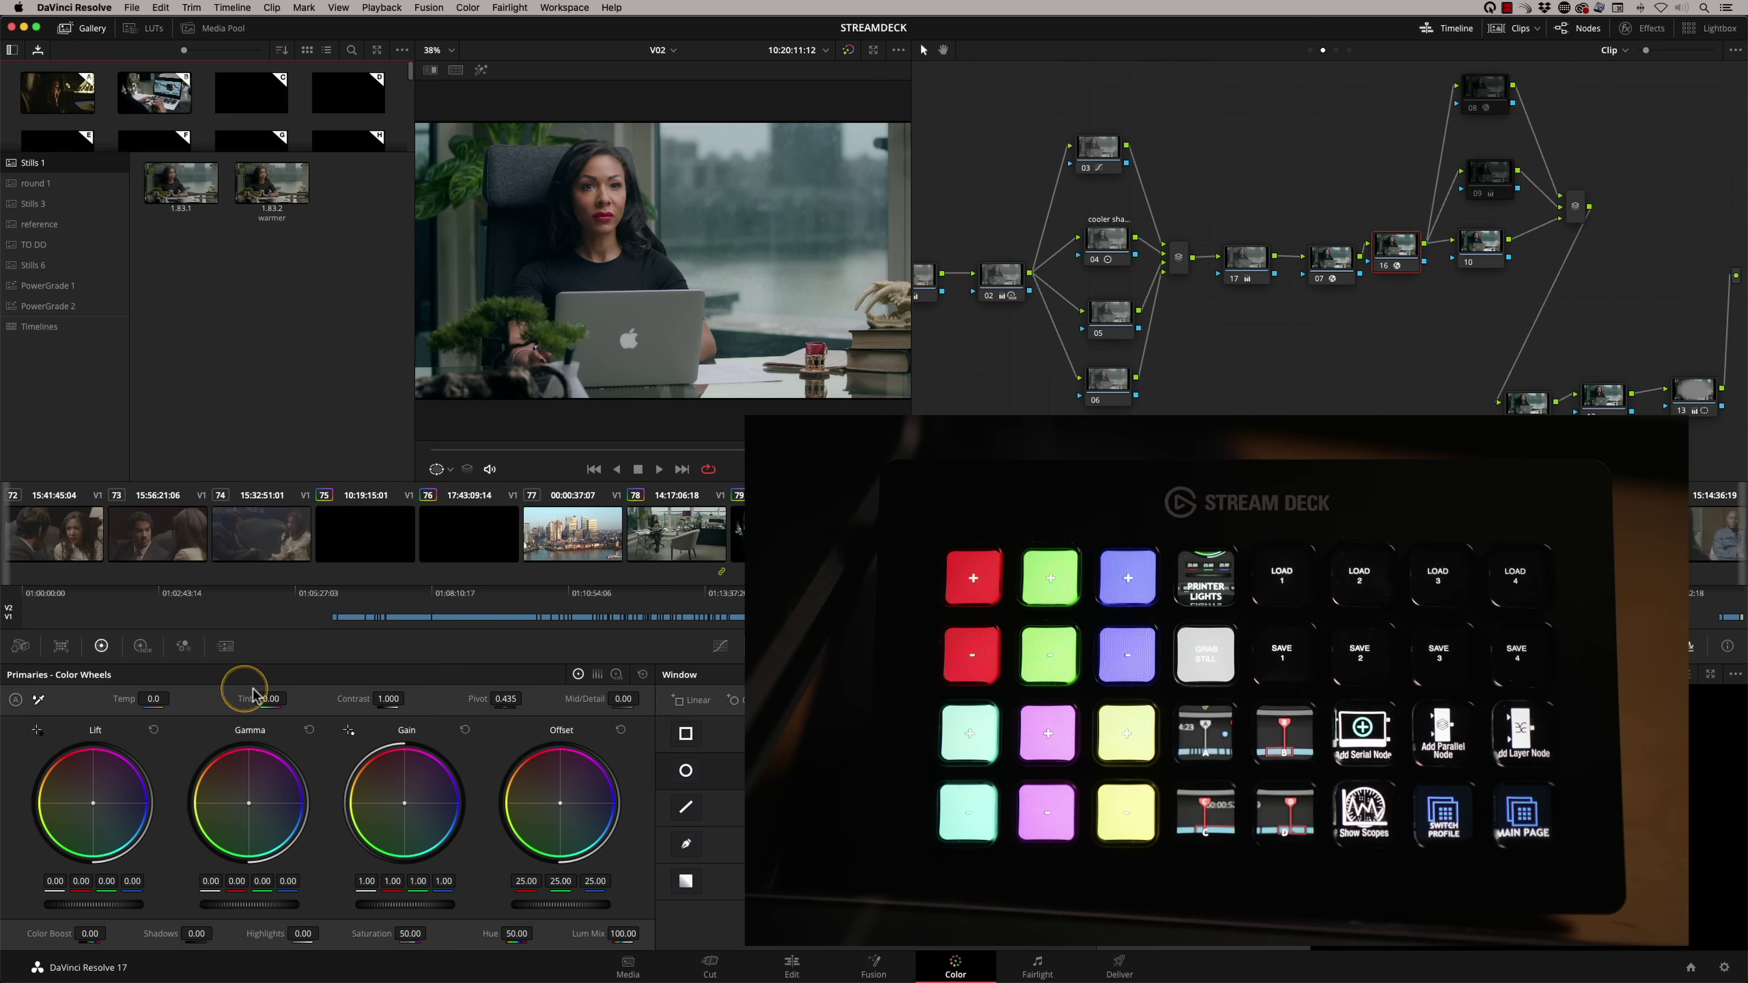
Step: Review the COLOR PAGE profile in the Stream Deck configuration, close it, and jump between the playheads on Resolve's Color page timeline
{"action": "key", "text": "ctrl+alt+r"}
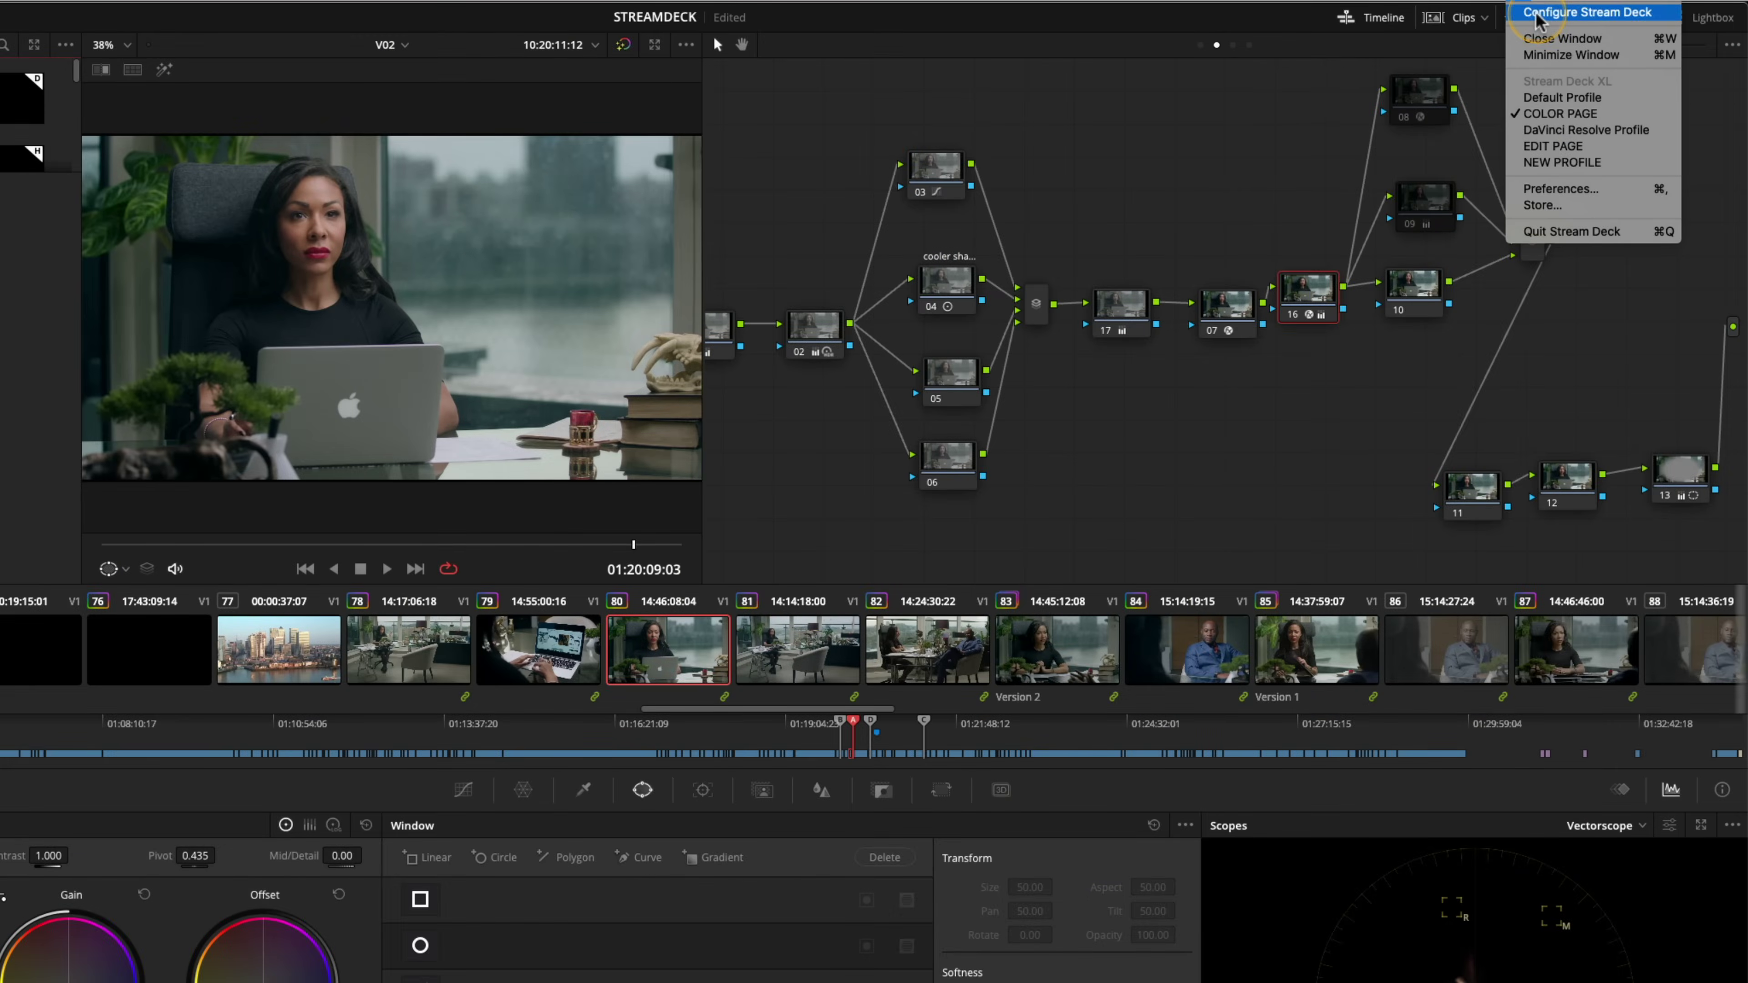
{"action": "left_click", "coordinate": [1545, 16]}
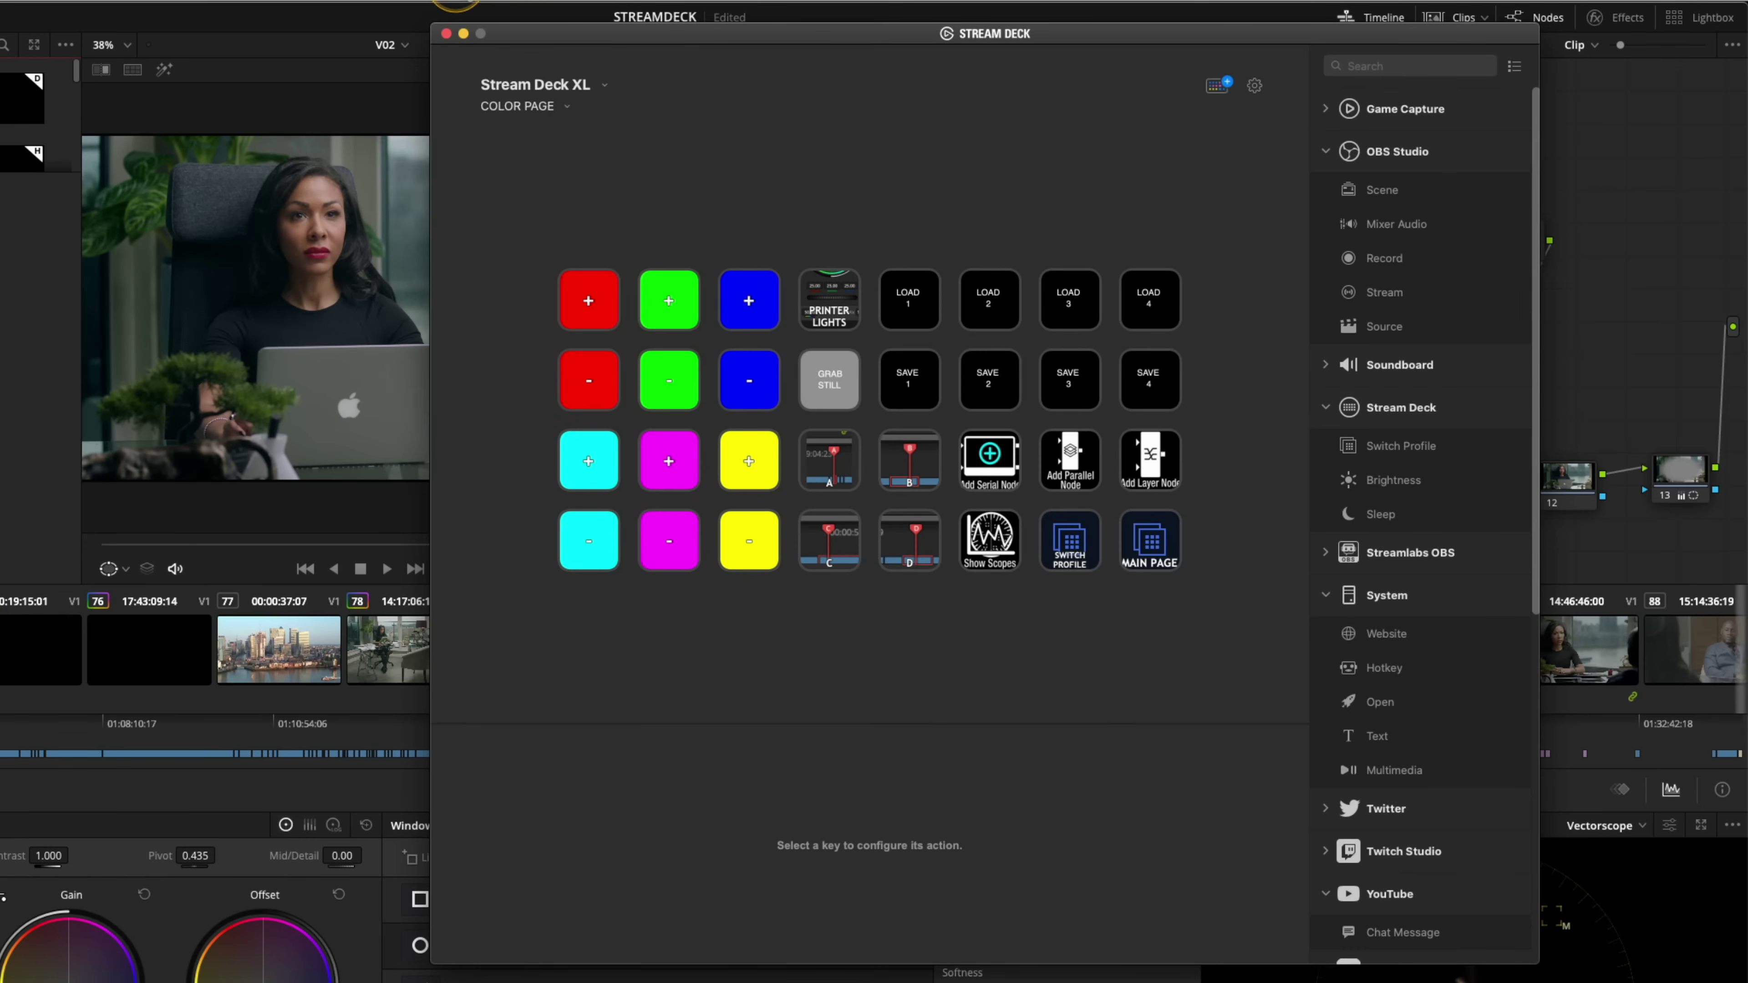
{"action": "left_click", "coordinate": [446, 33]}
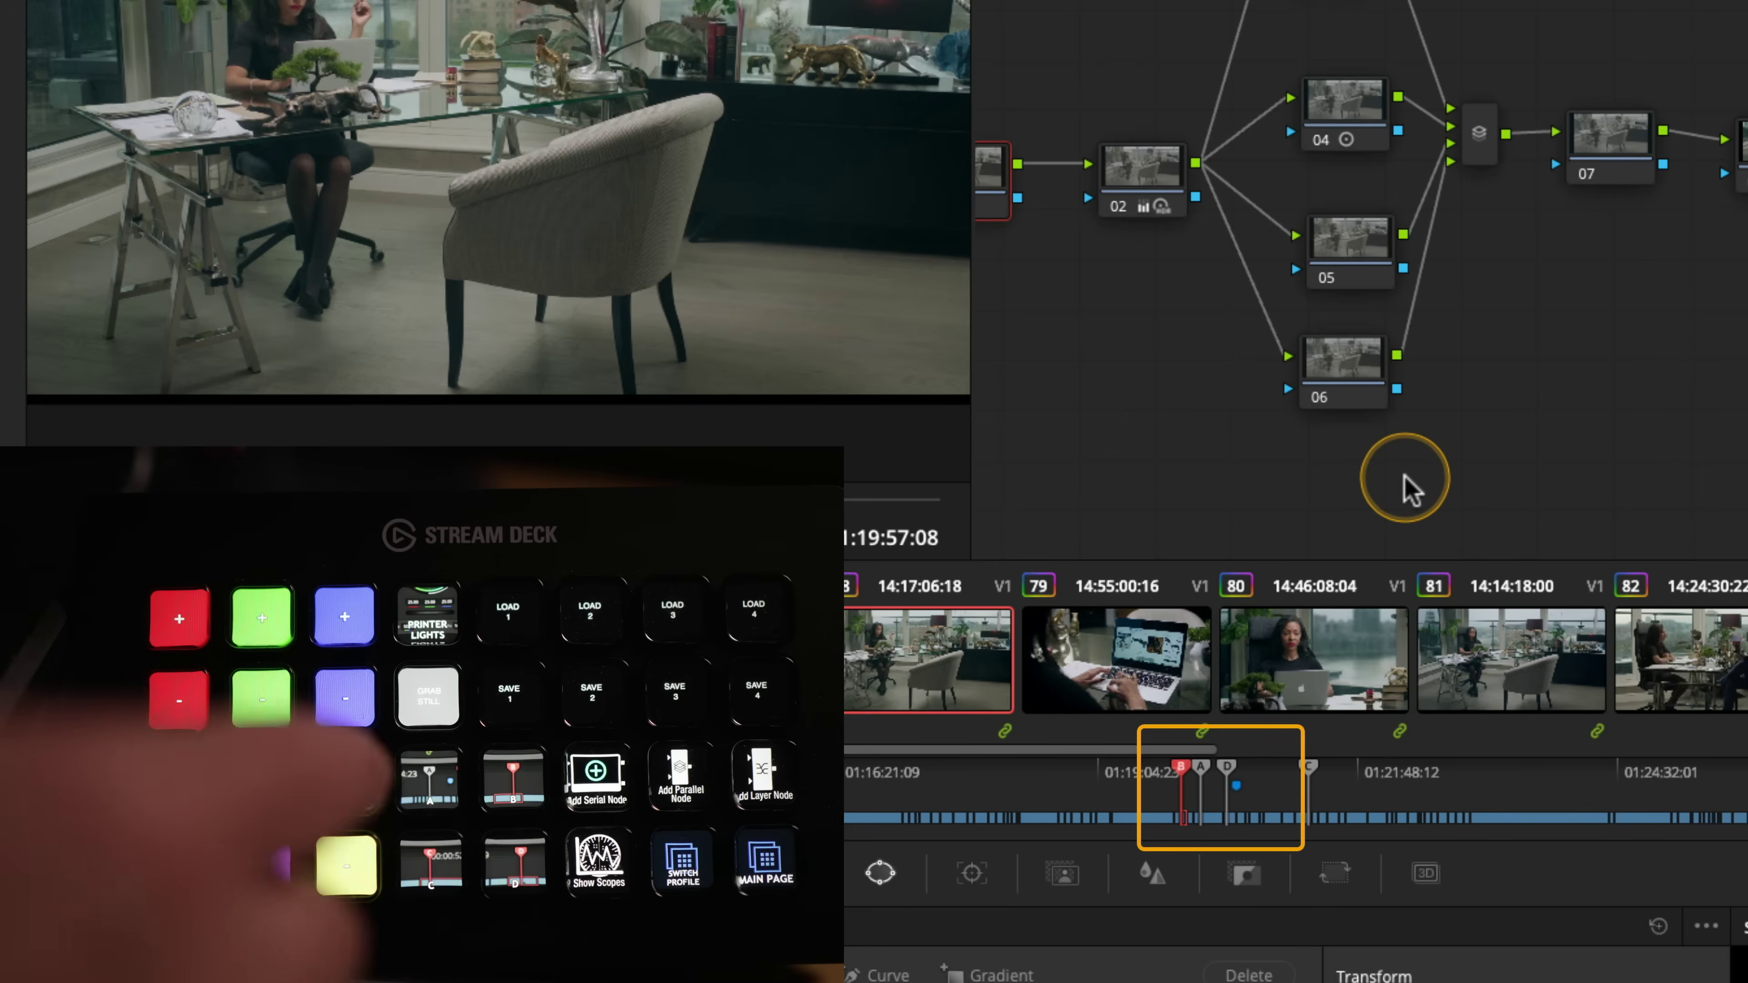
{"action": "key", "text": "Down"}
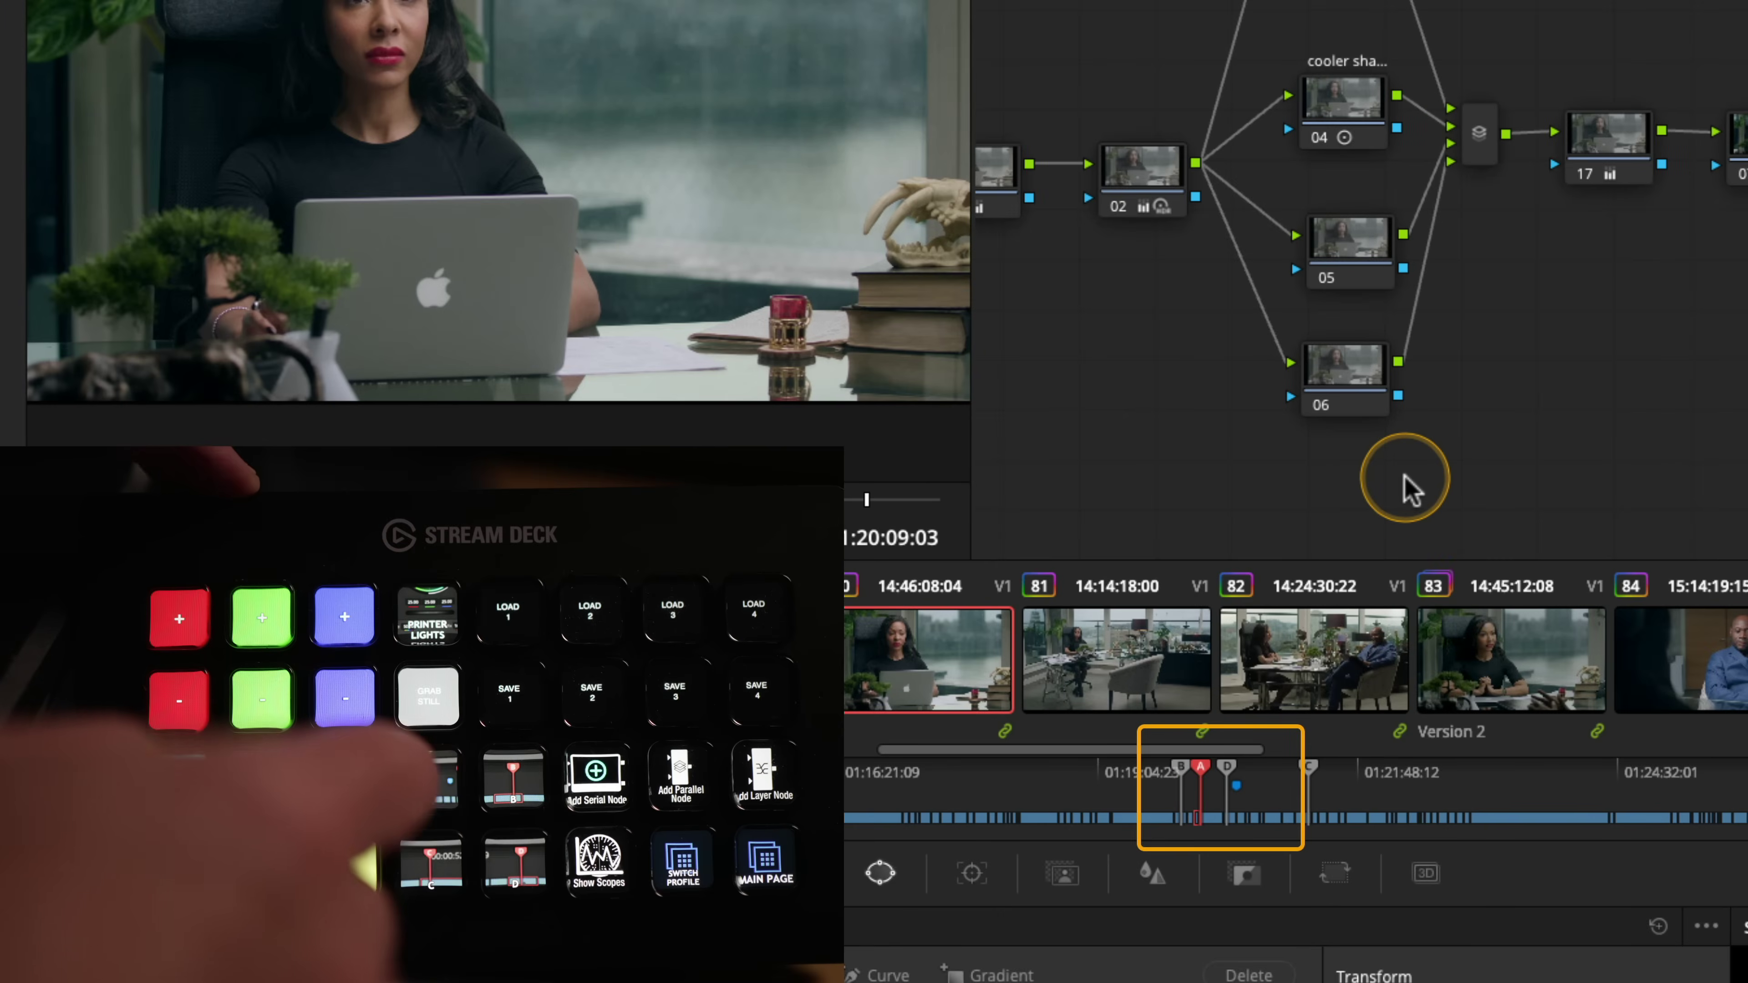
{"action": "key", "text": "ctrl+alt+d"}
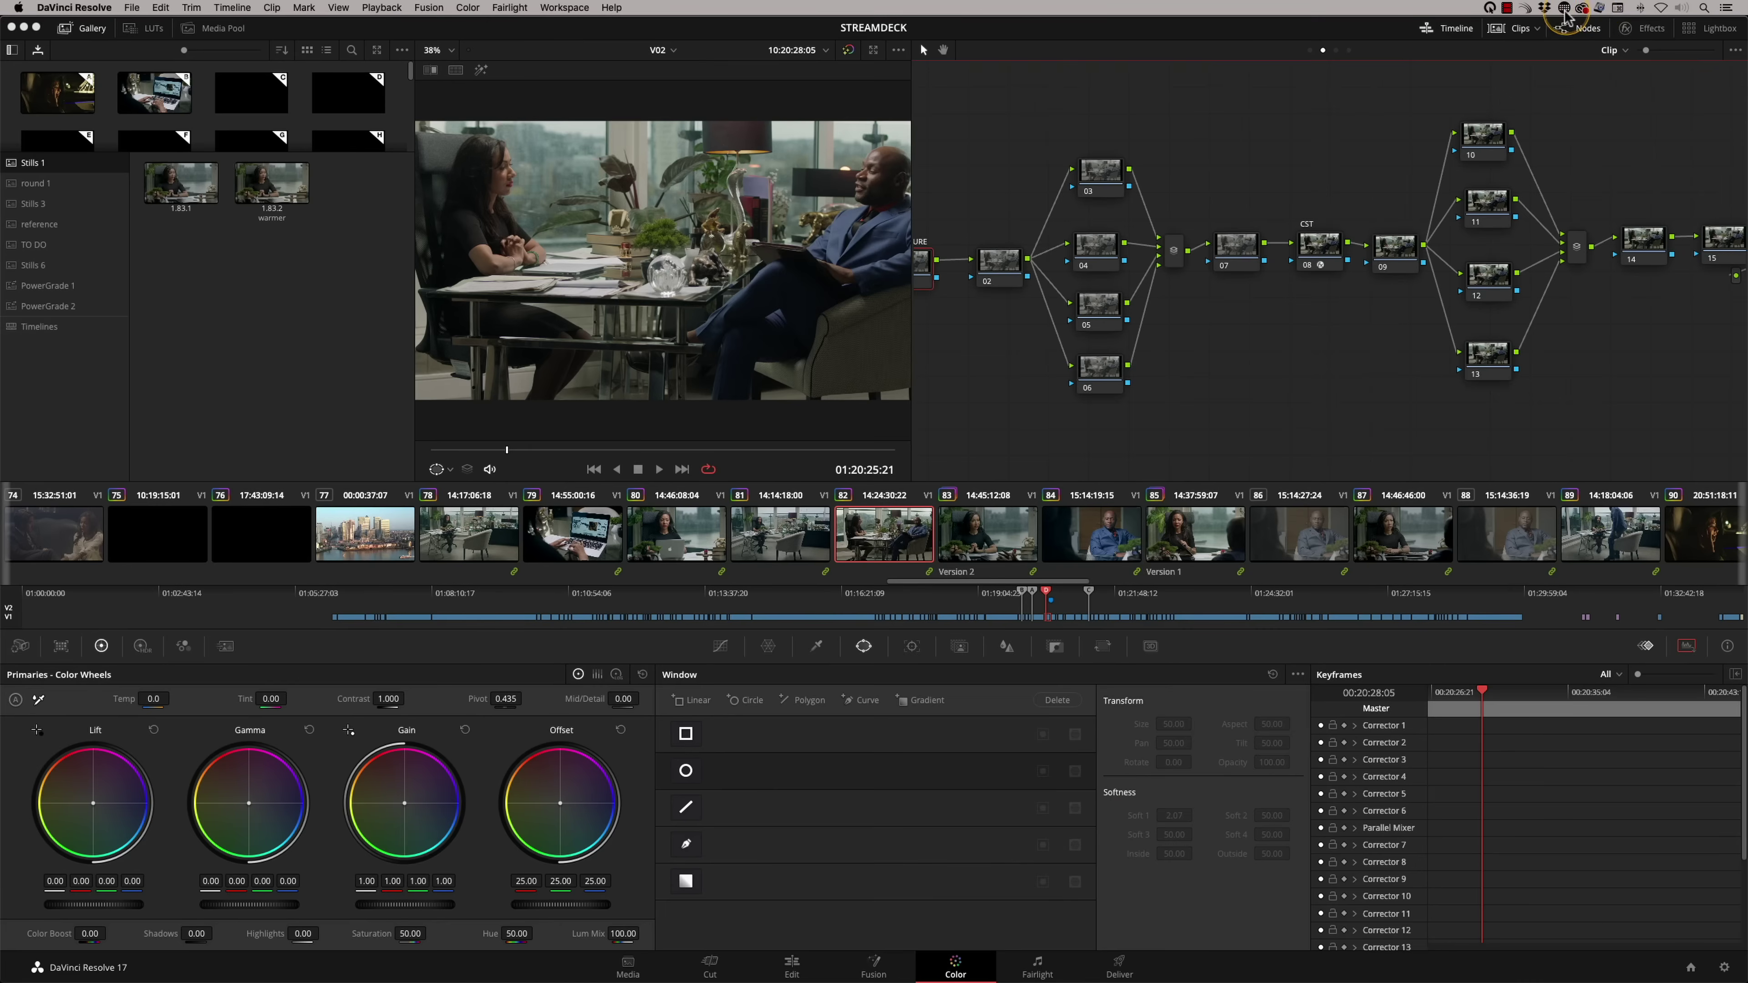
Step: Reopen the Stream Deck configuration and switch the Stream Deck XL from the Default Profile to COLOR PAGE
{"action": "left_click", "coordinate": [1565, 8]}
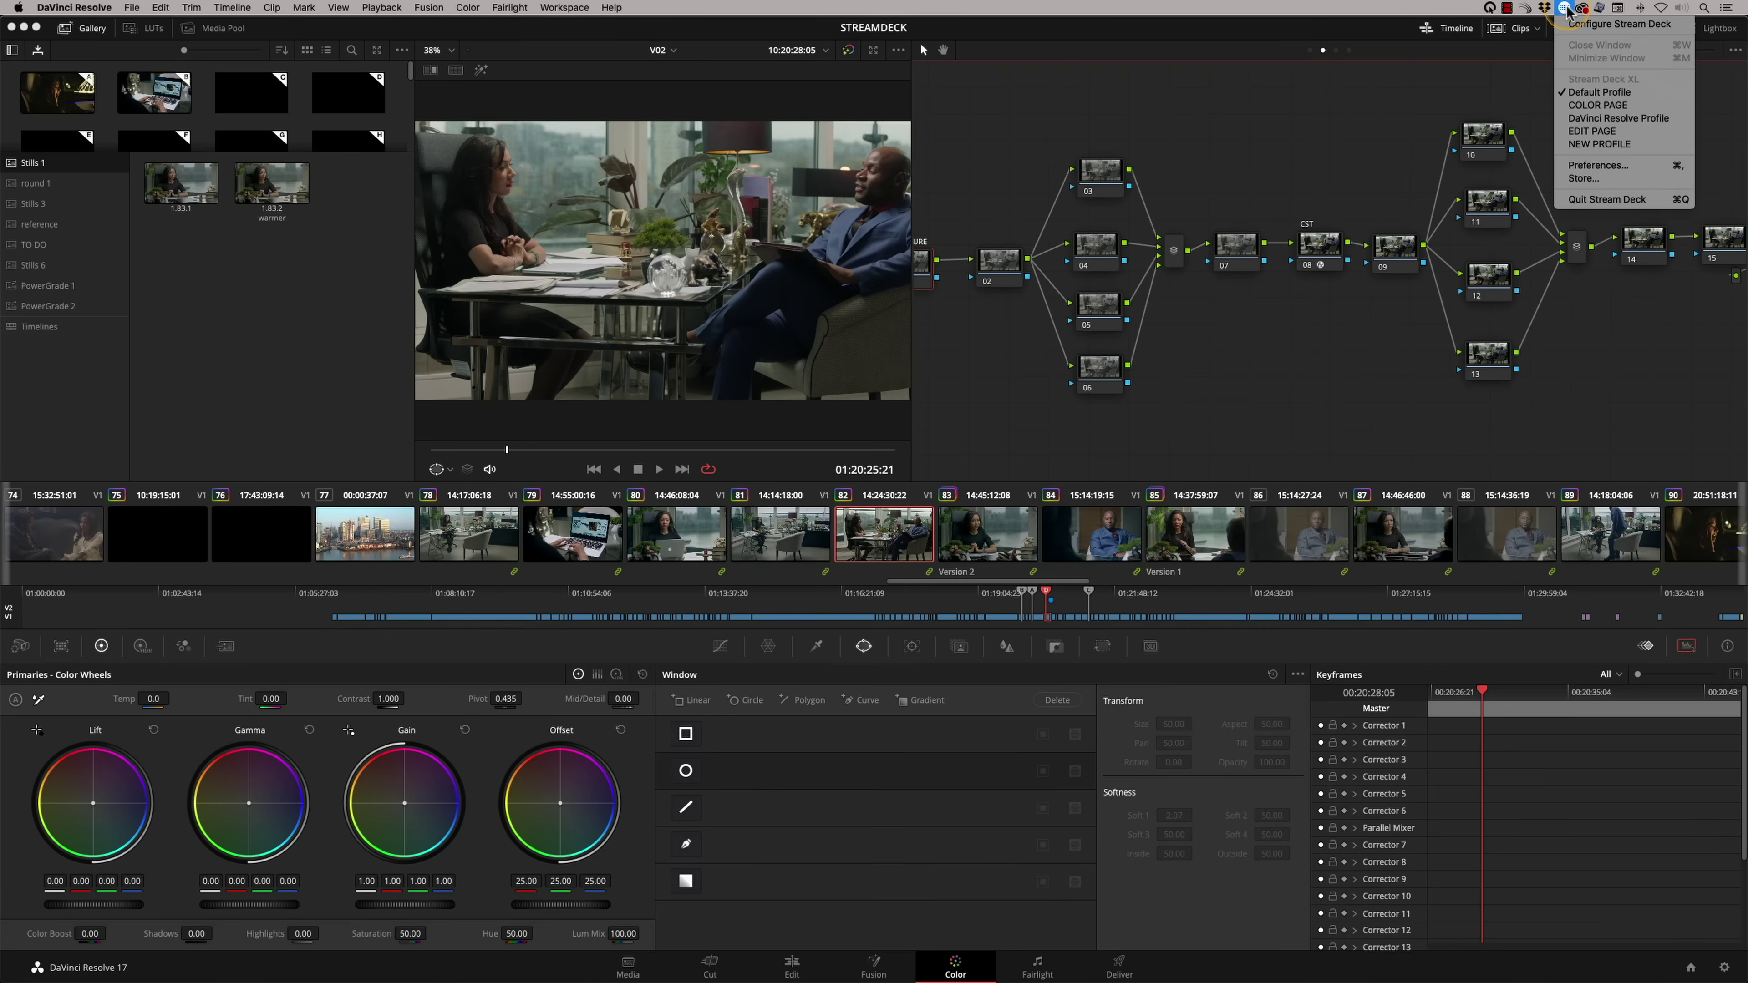
{"action": "left_click", "coordinate": [1576, 25]}
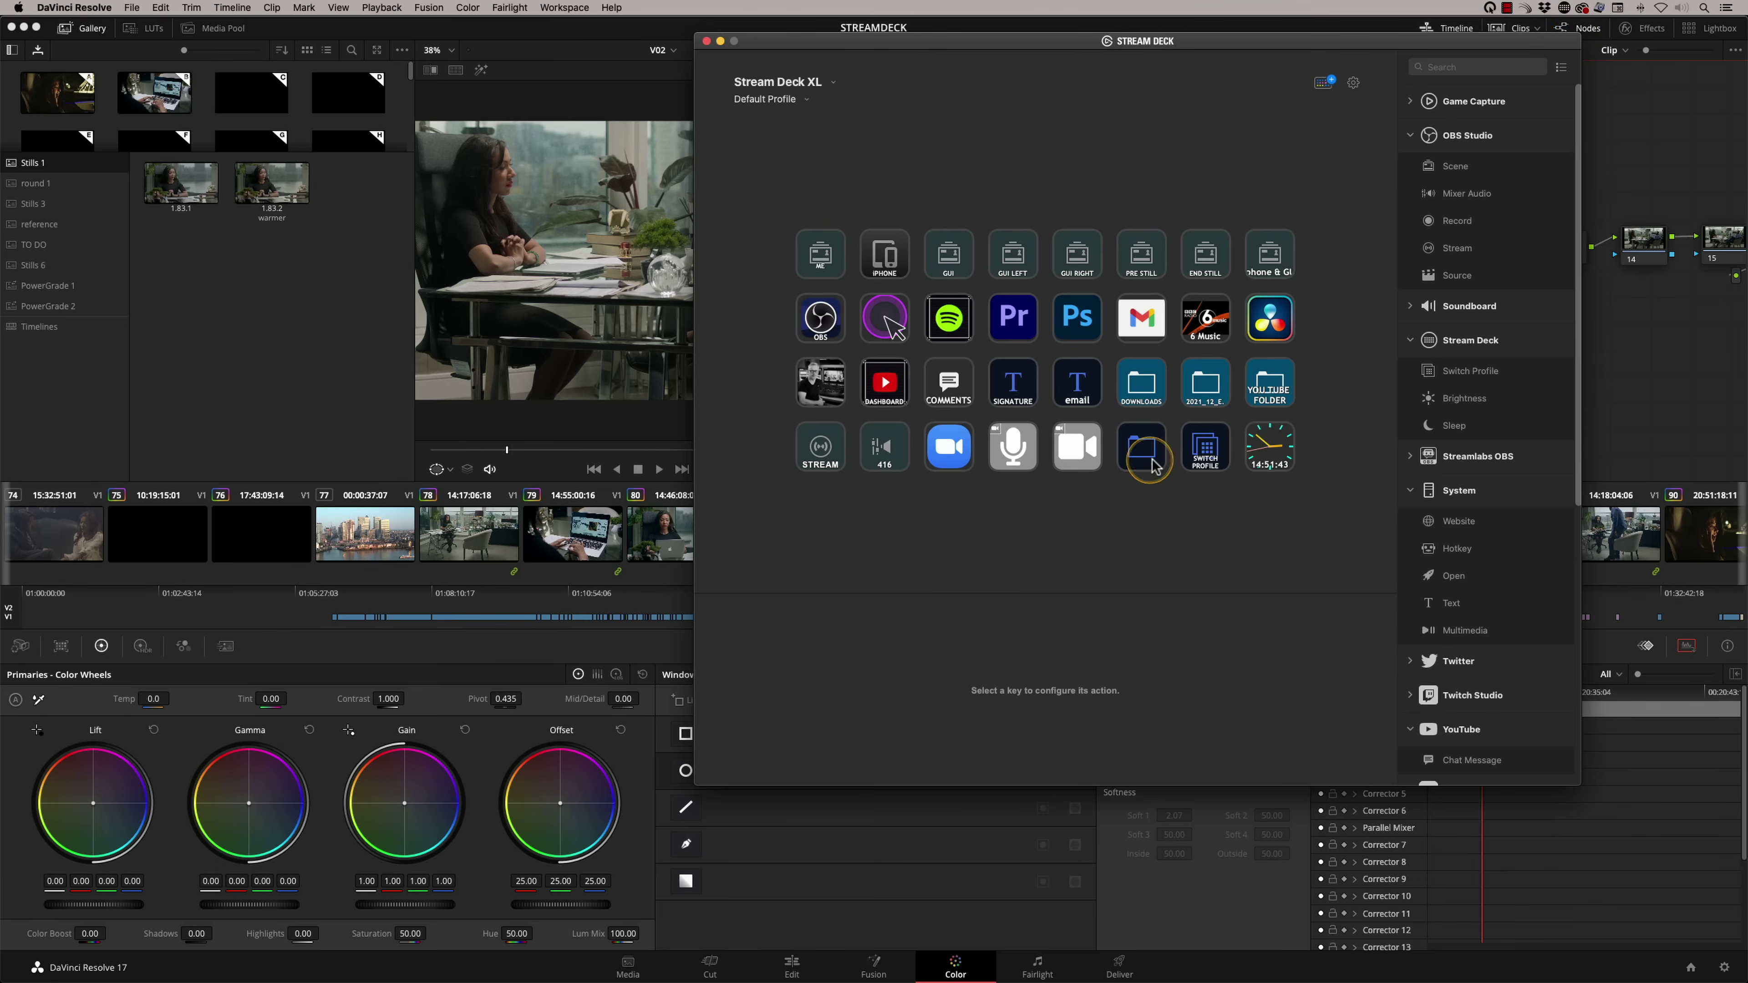
{"action": "left_click", "coordinate": [789, 102]}
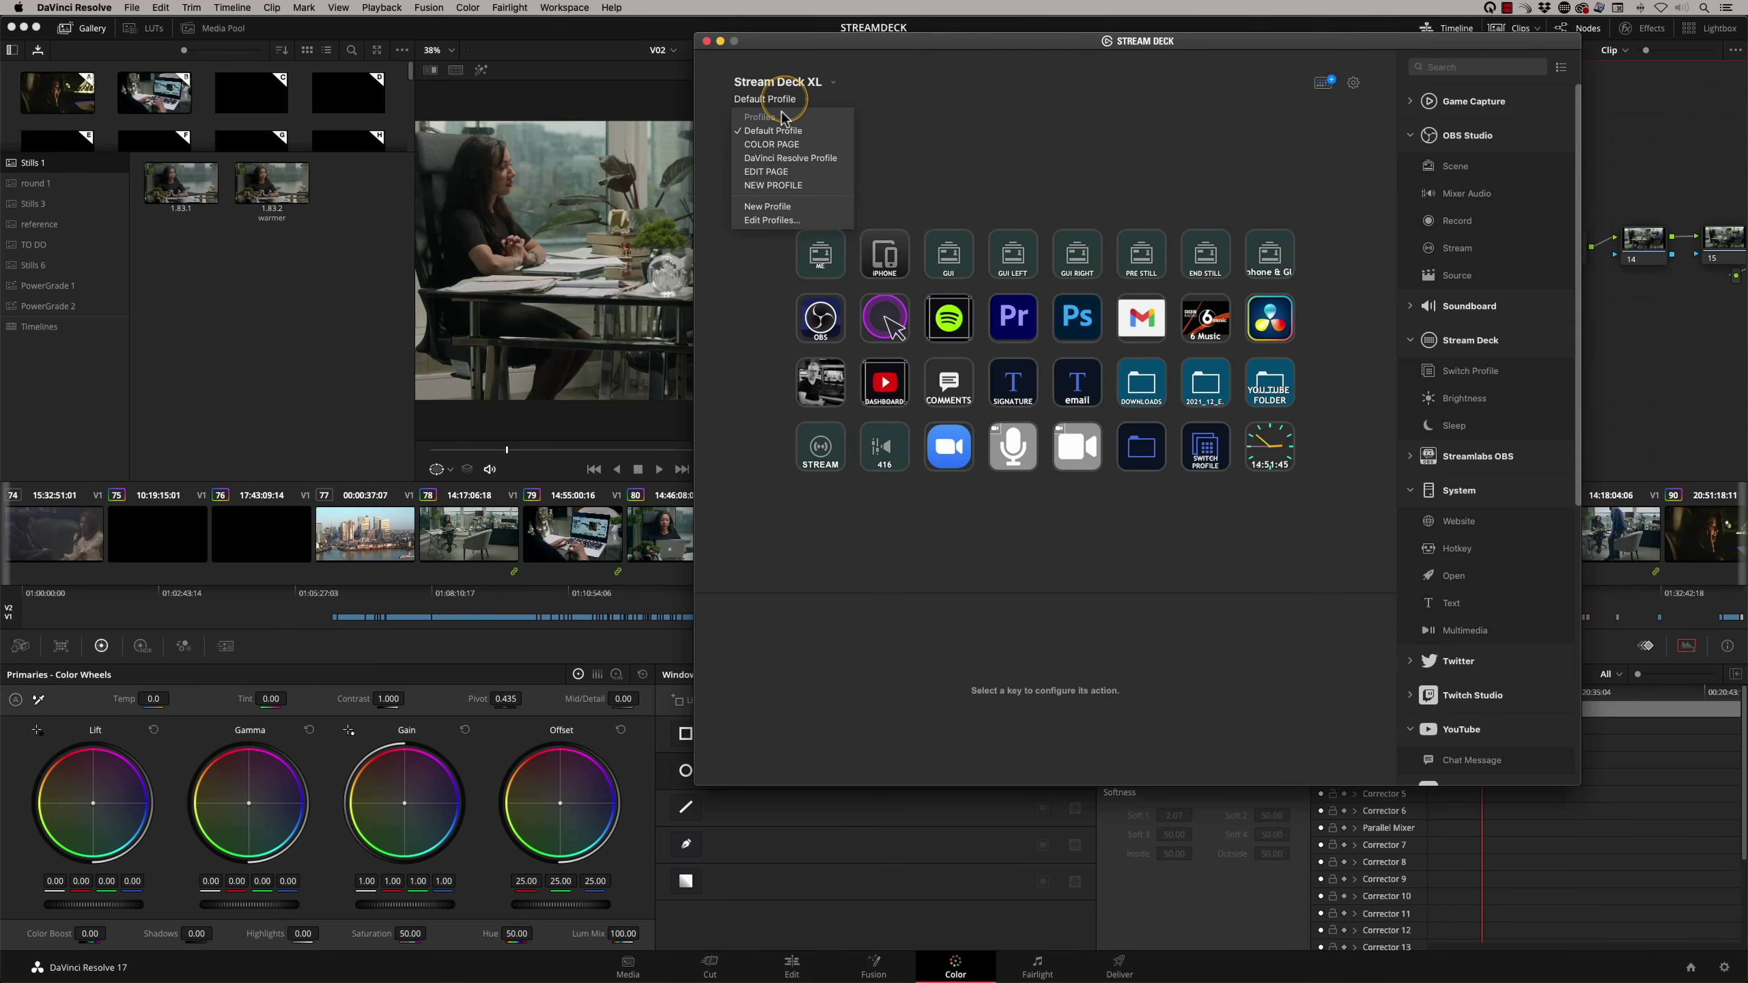
{"action": "left_click", "coordinate": [780, 146]}
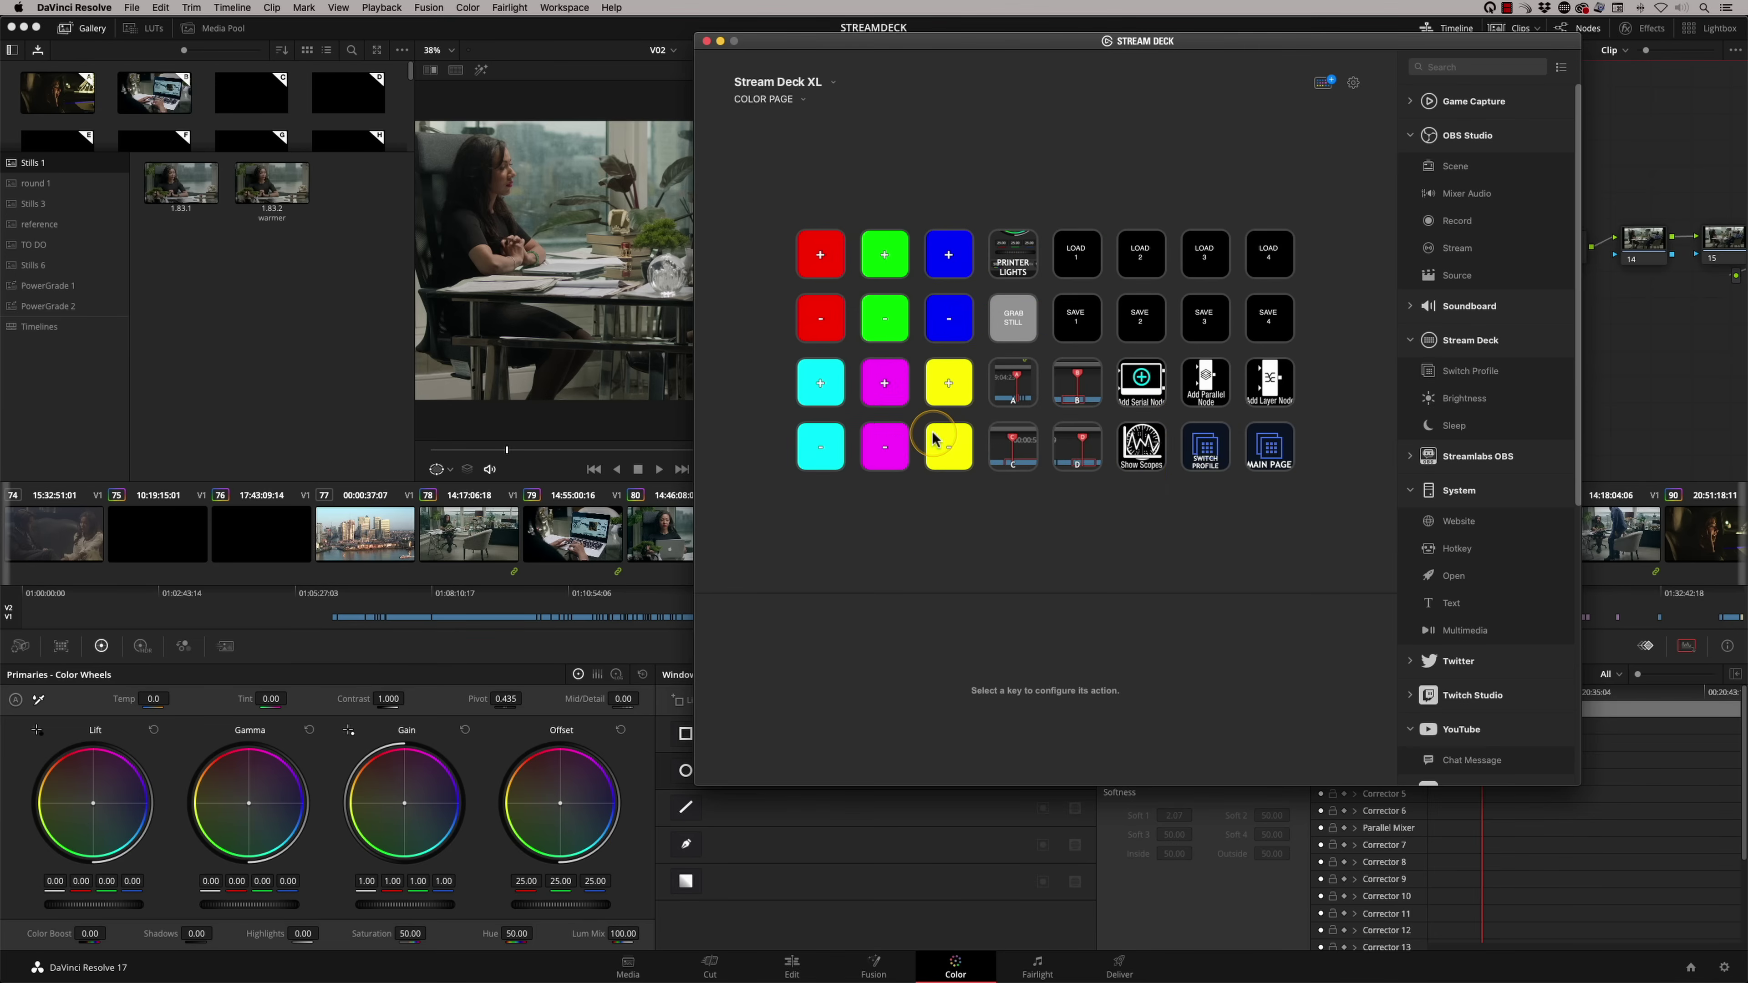
Step: Spread playheads B and D away from playhead A on the Color page mini-timeline, and capture a cropped screenshot of the playhead A area
{"action": "left_click_drag", "start_coordinate": [870, 47], "coordinate": [87, 177]}
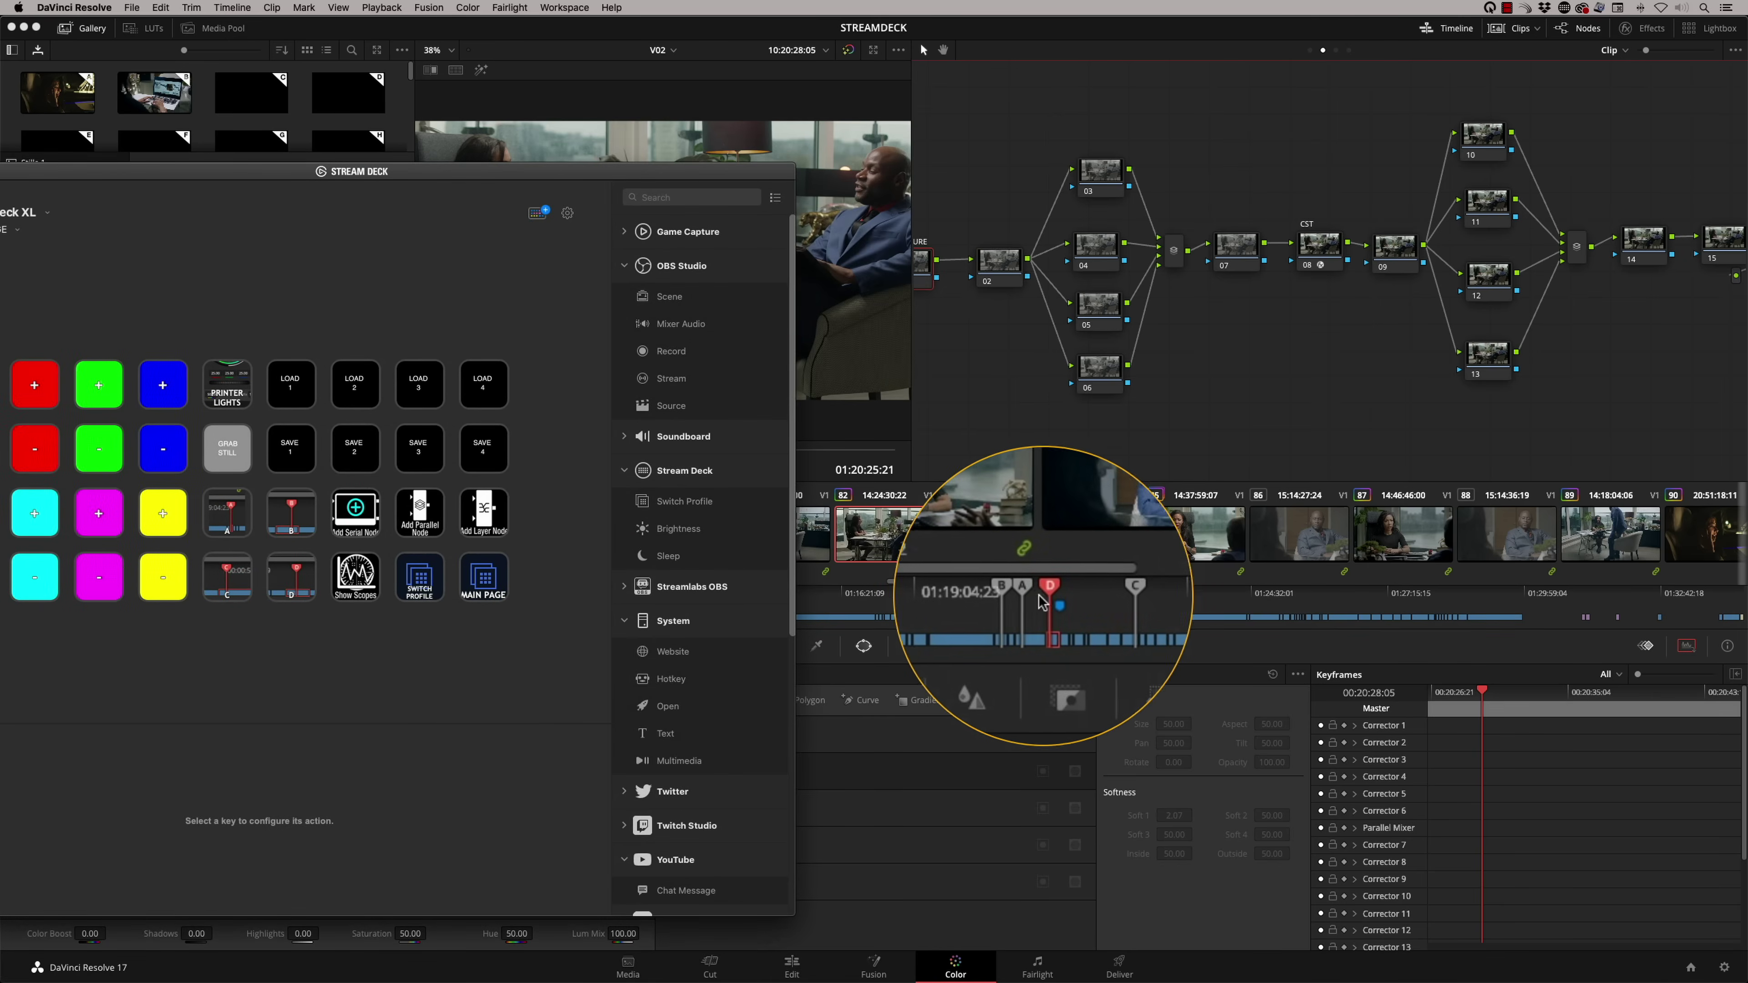
{"action": "left_click", "coordinate": [1011, 591]}
{"action": "left_click_drag", "start_coordinate": [1012, 590], "coordinate": [997, 592]}
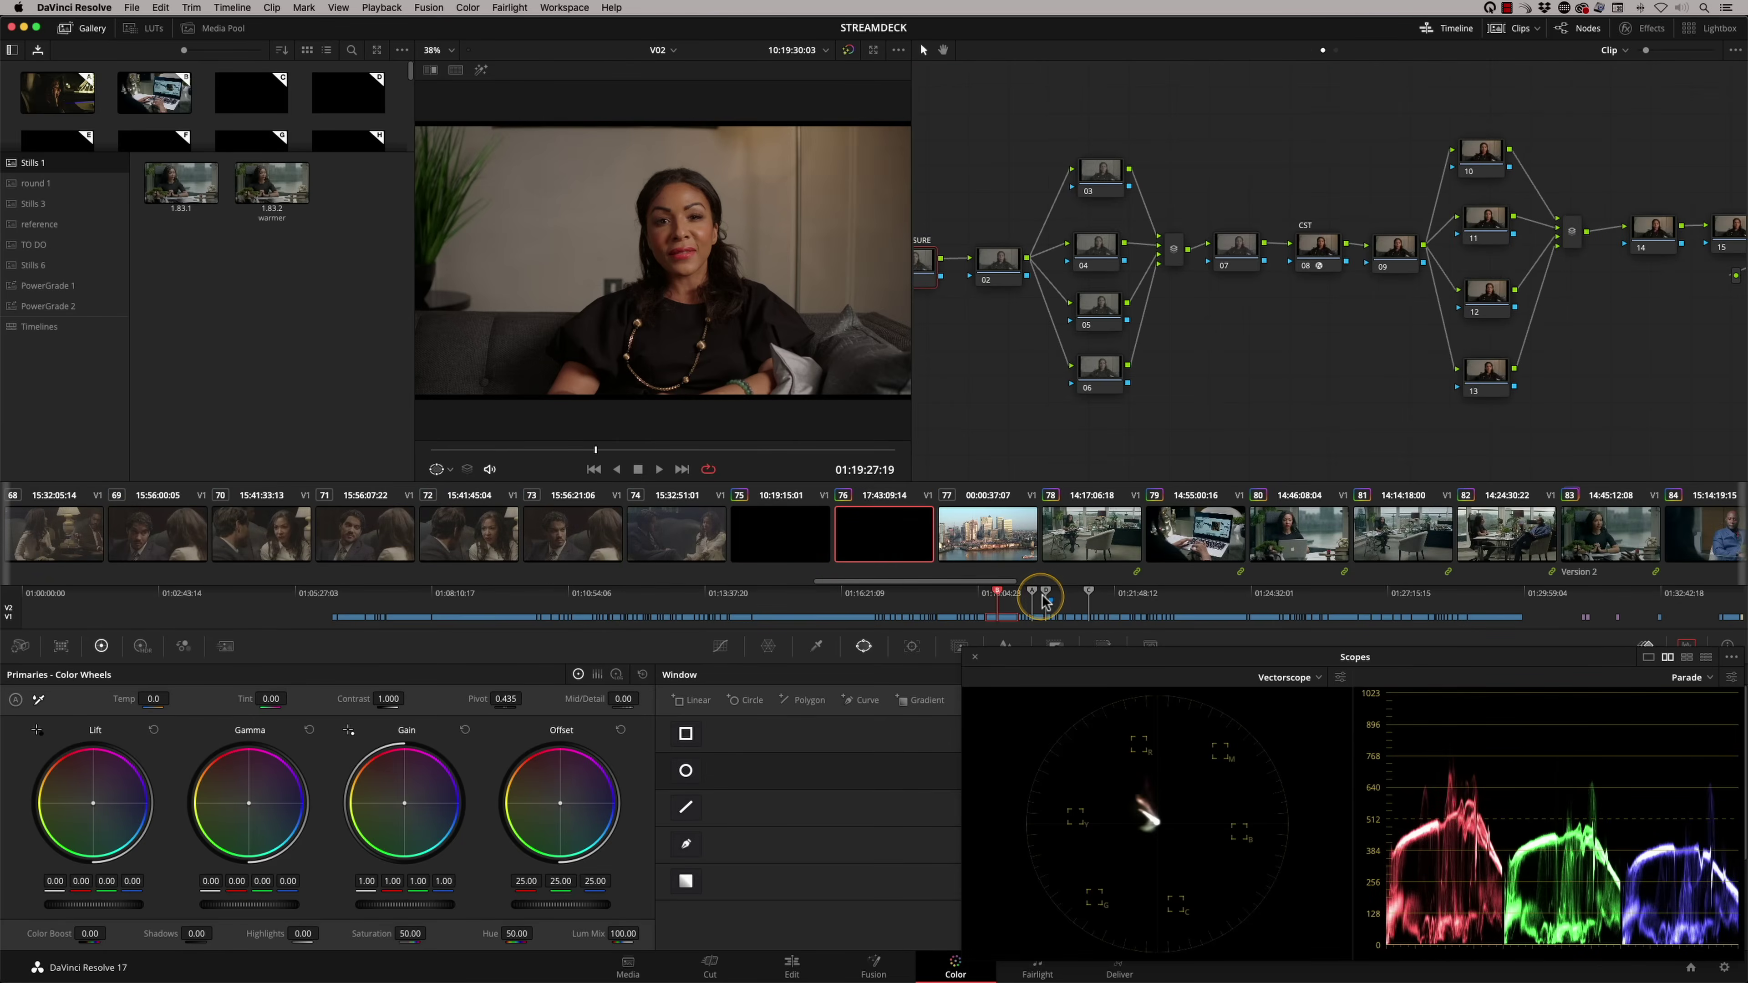
{"action": "left_click", "coordinate": [1046, 594]}
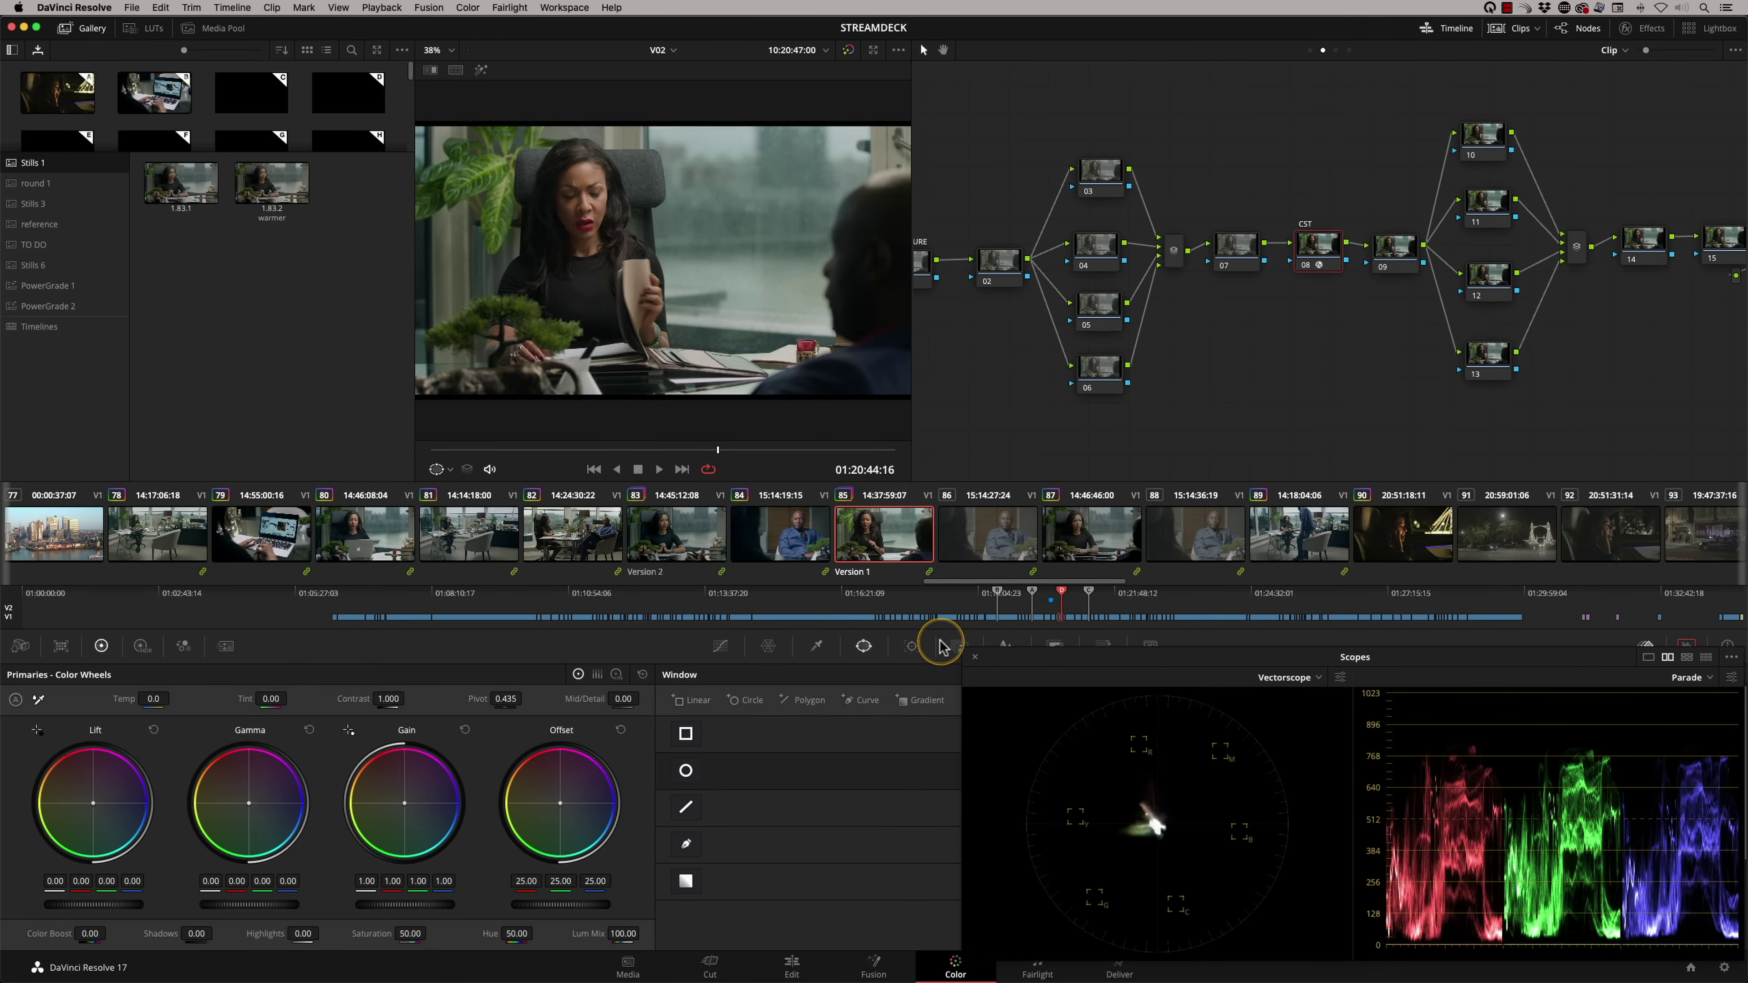
{"action": "key", "text": "super+shift+4"}
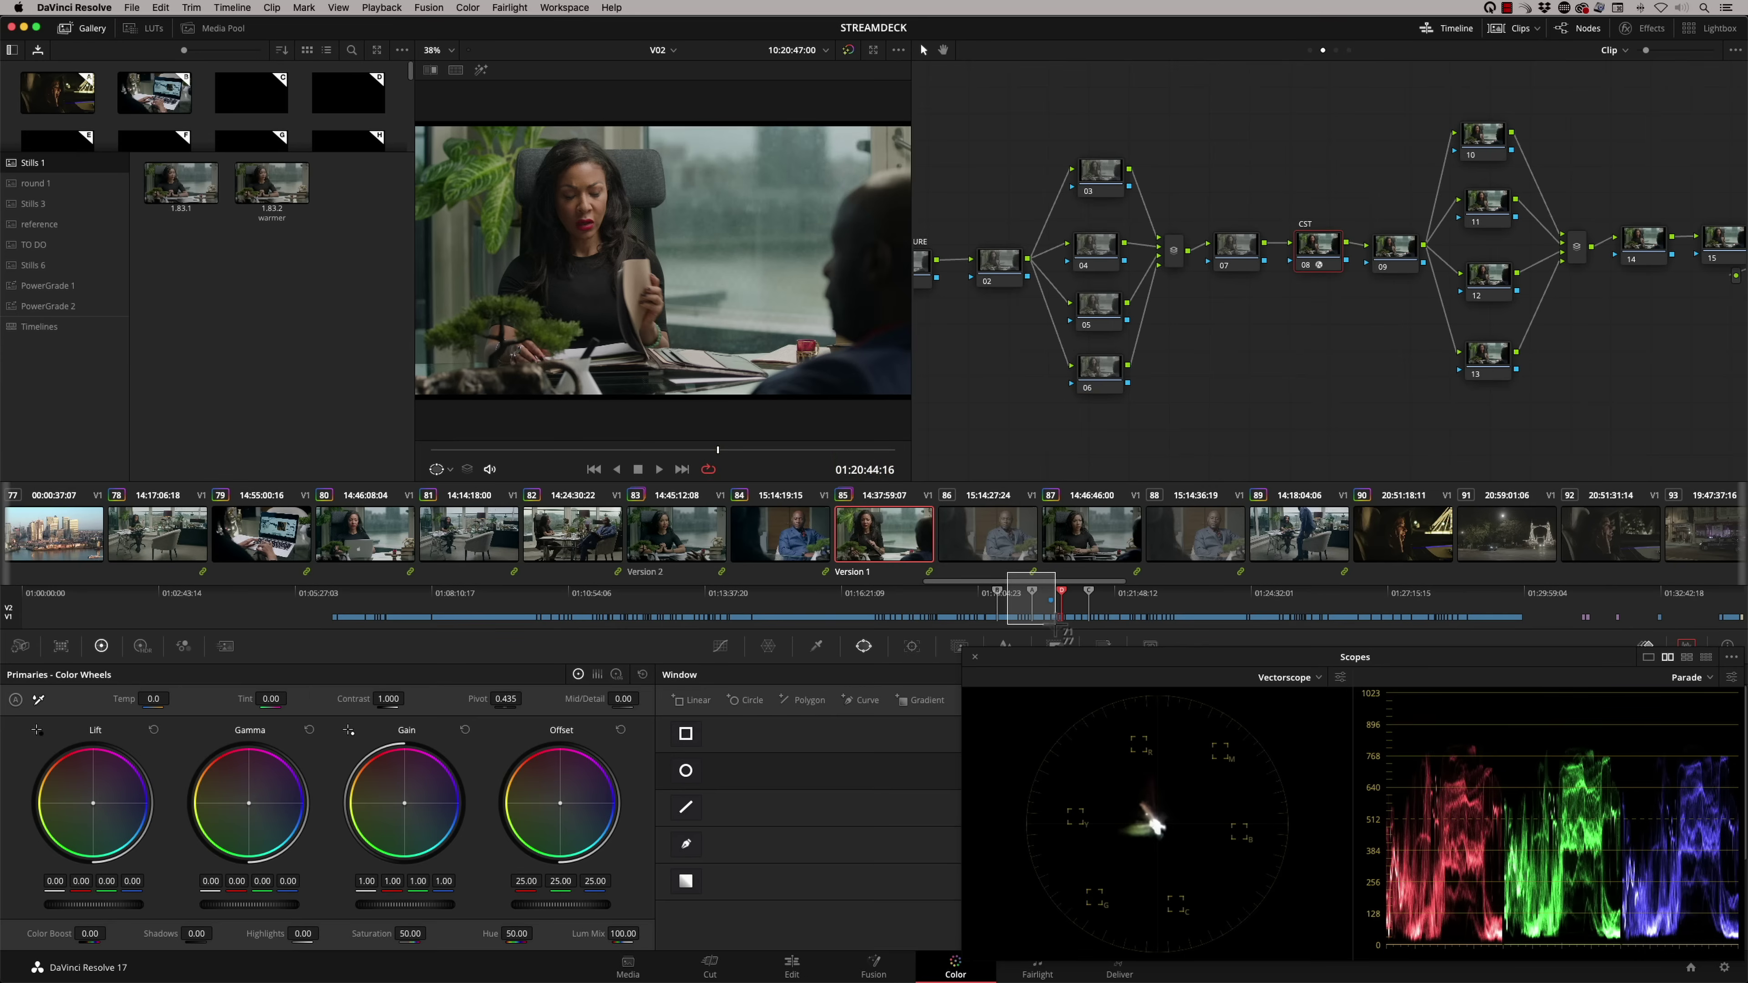
{"action": "left_click_drag", "start_coordinate": [1058, 625], "coordinate": [1058, 625]}
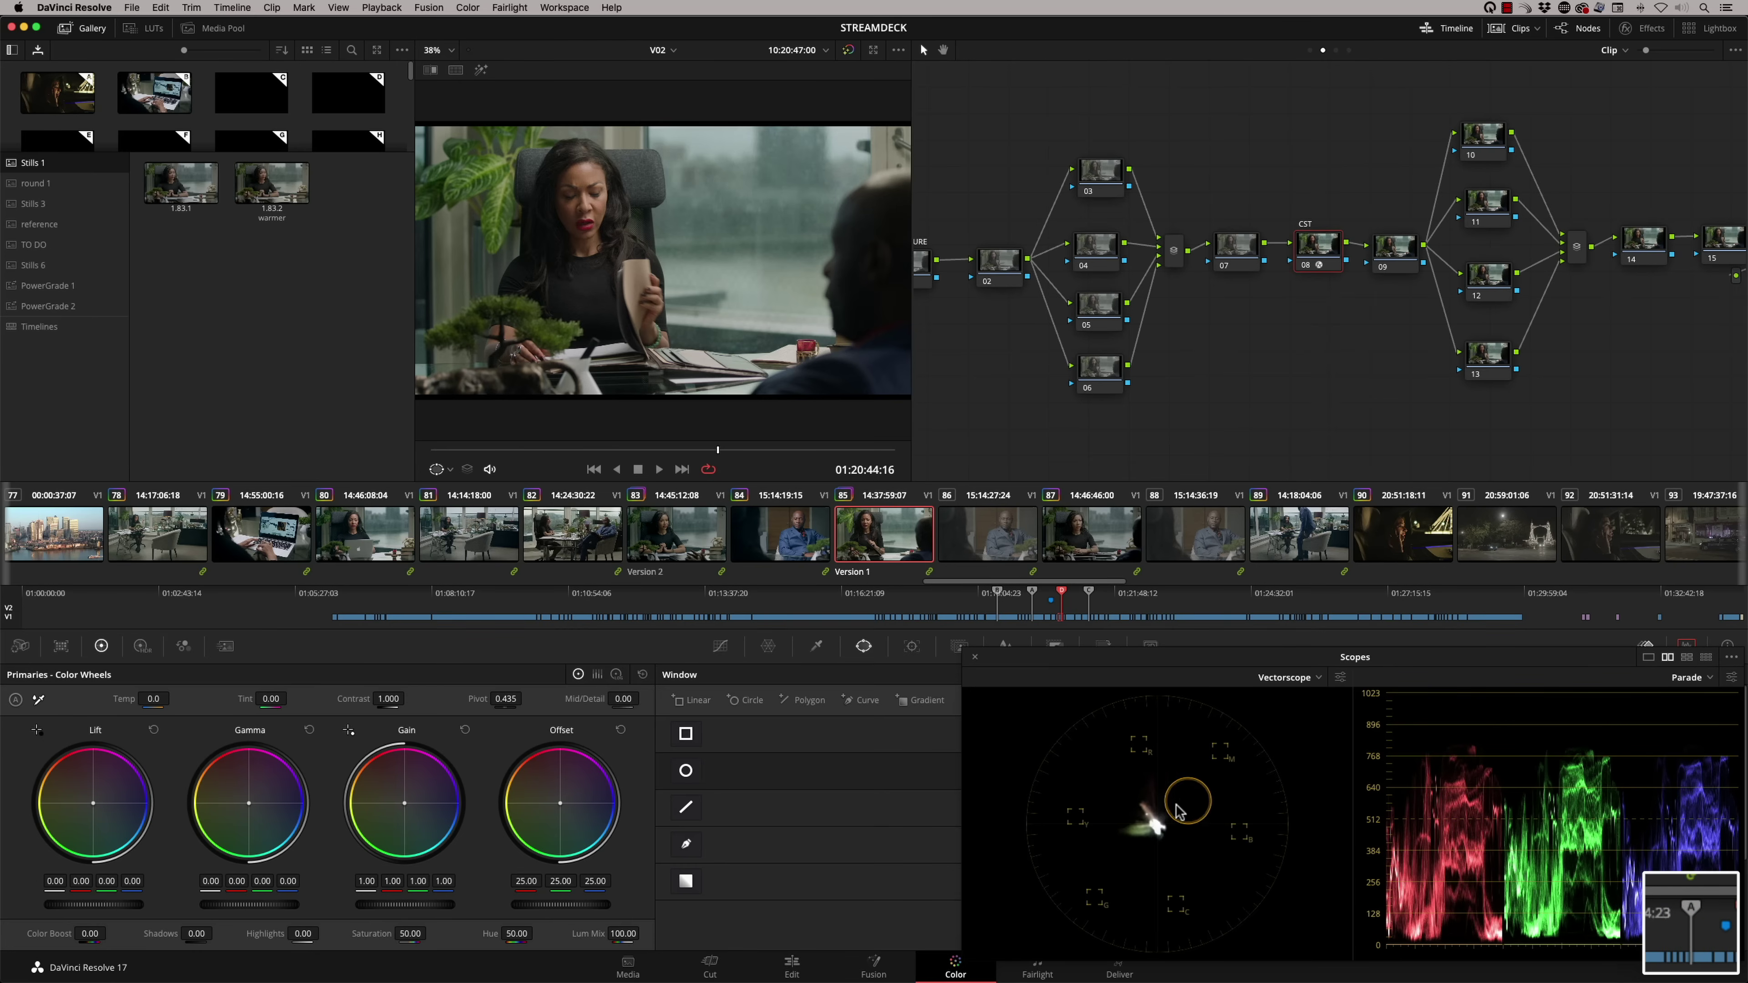
Step: Reopen the Stream Deck configuration and set the COLOR PAGE profile's playhead A key icon from the Desktop file Screenshot 2021-12-02 at 14.52.14
{"action": "left_click", "coordinate": [1565, 8]}
{"action": "left_click", "coordinate": [1574, 33]}
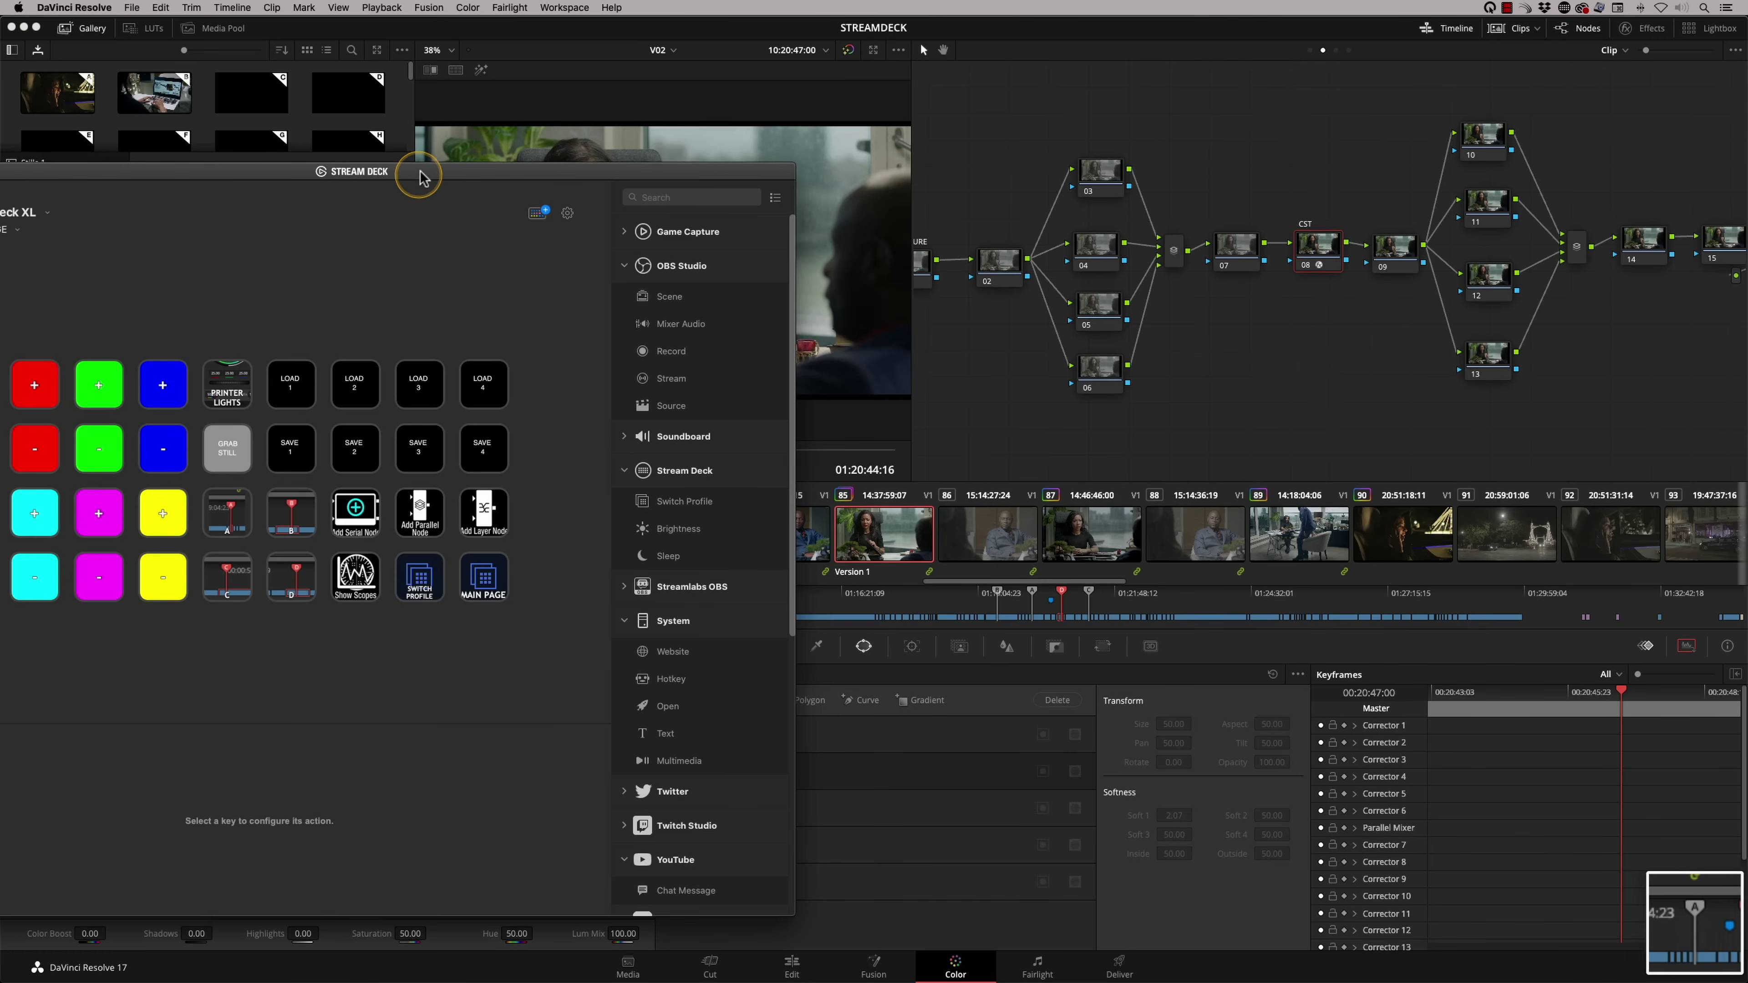
{"action": "left_click_drag", "start_coordinate": [417, 176], "coordinate": [1005, 134]}
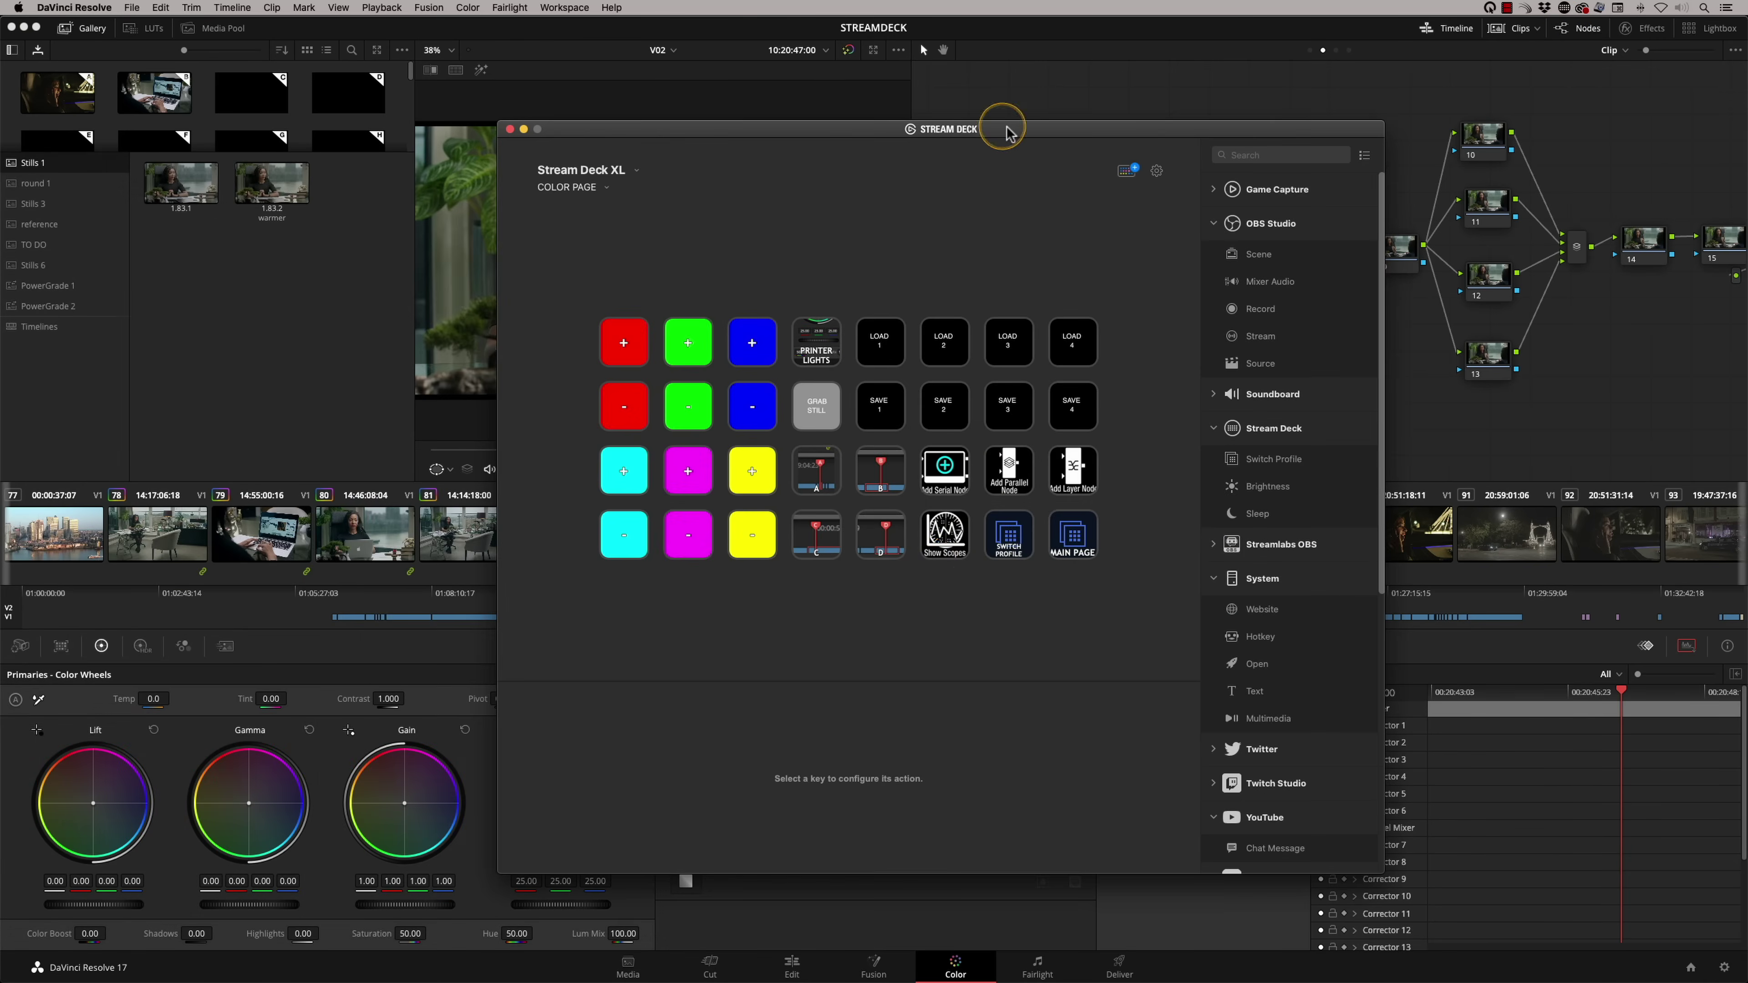
{"action": "left_click", "coordinate": [820, 475]}
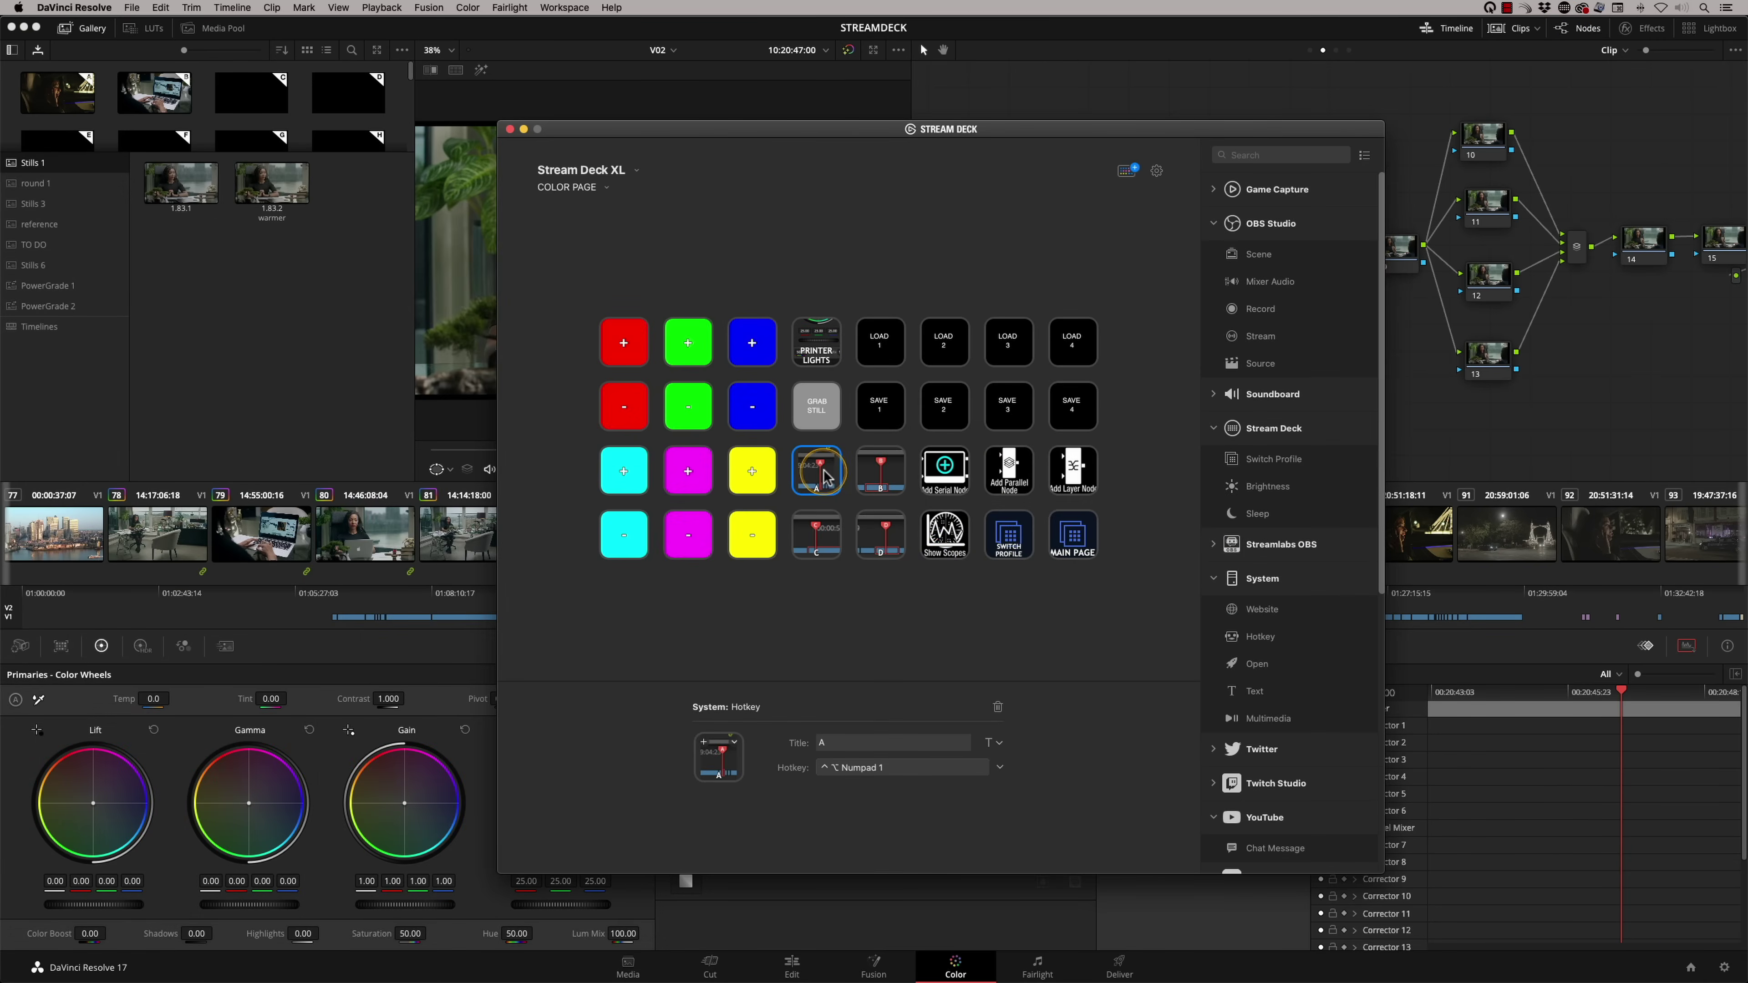
{"action": "left_click", "coordinate": [735, 744]}
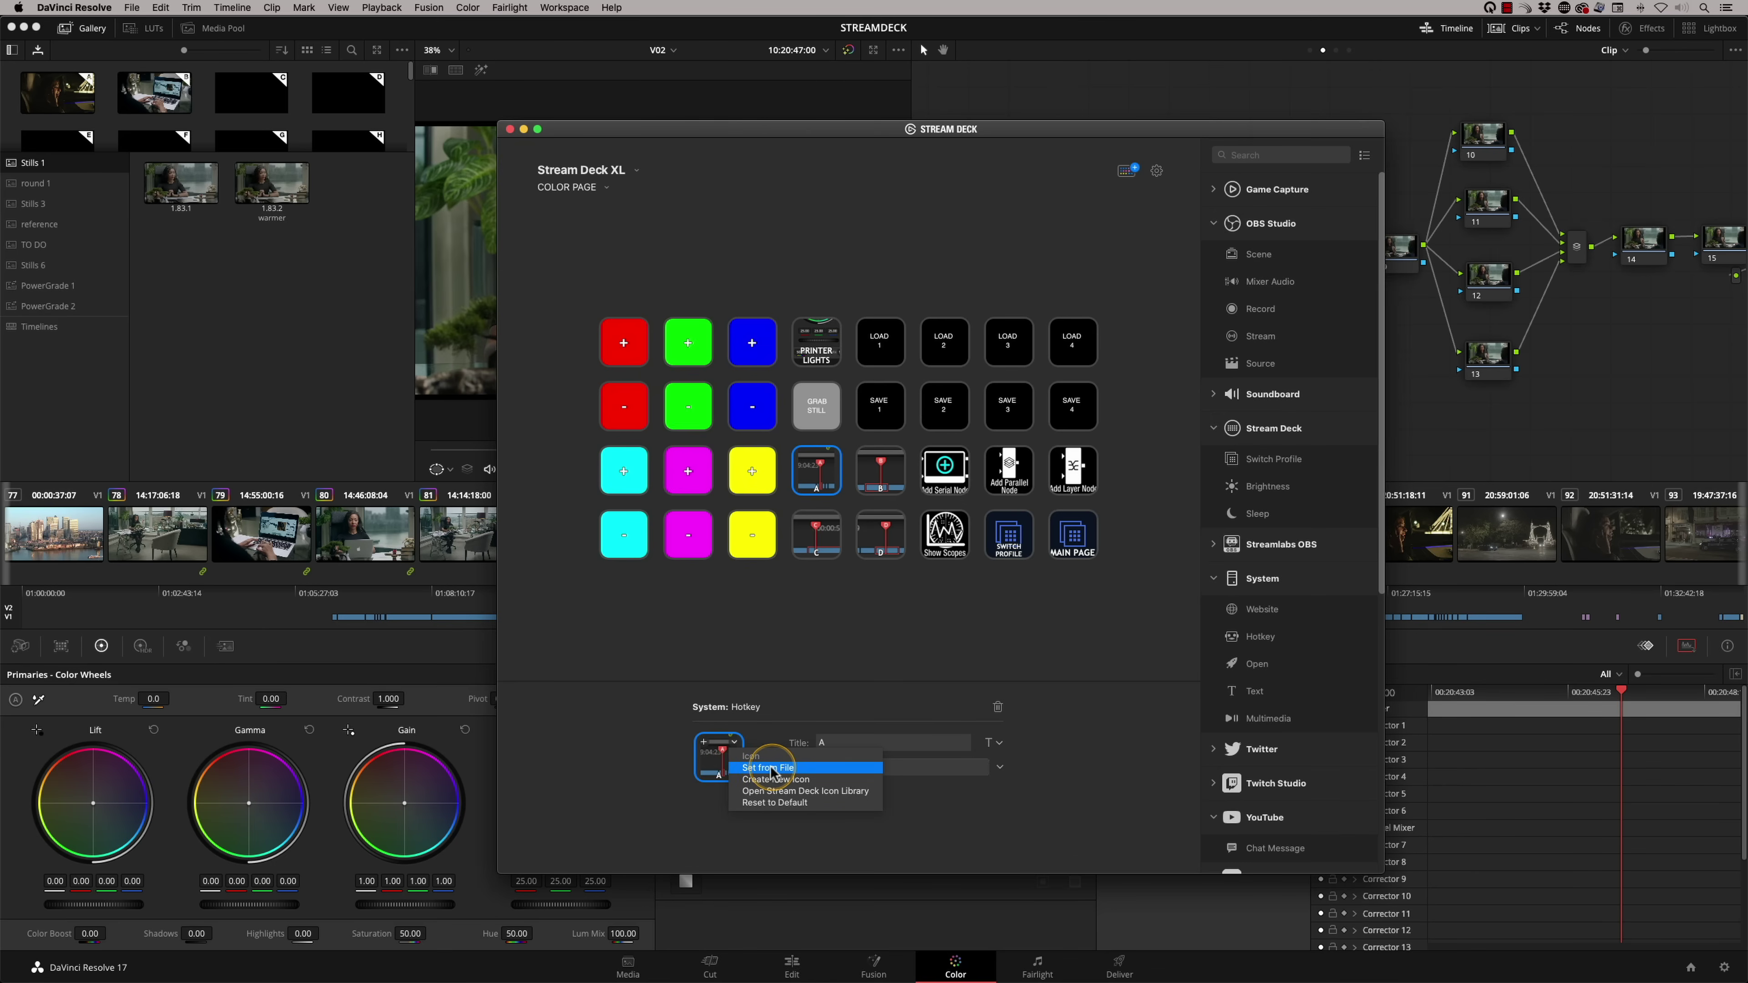
{"action": "left_click", "coordinate": [770, 768]}
{"action": "left_click", "coordinate": [519, 158]}
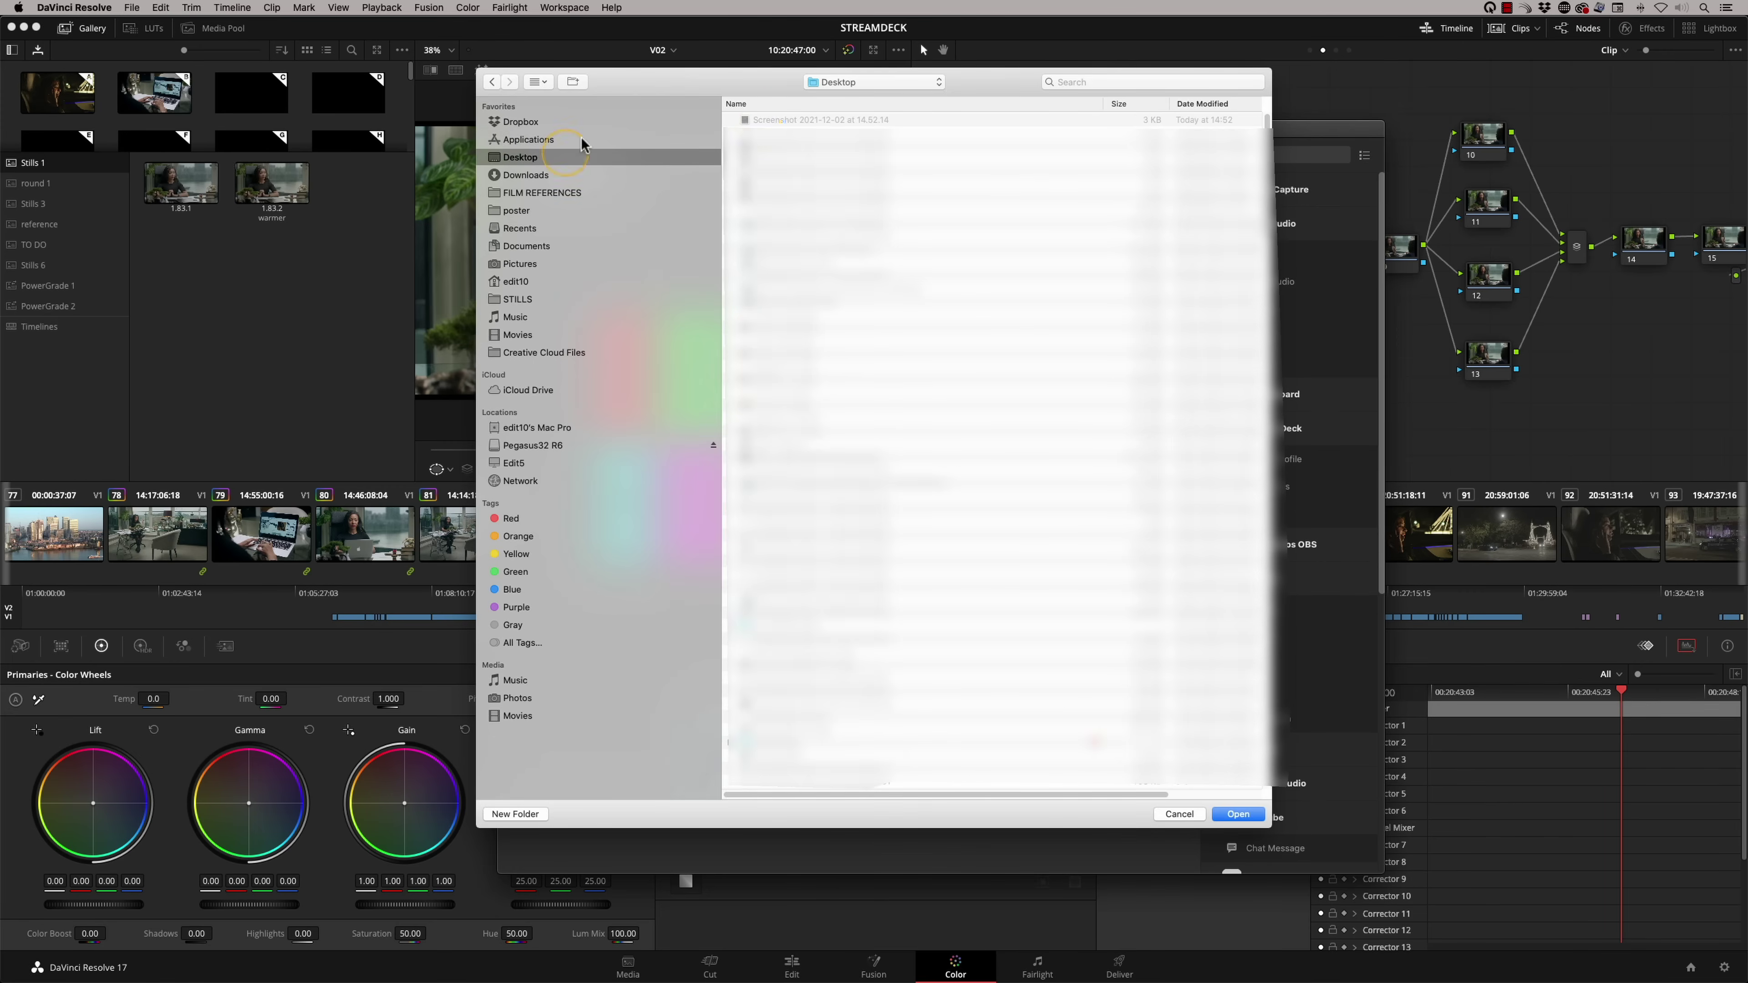
{"action": "left_click", "coordinate": [793, 121]}
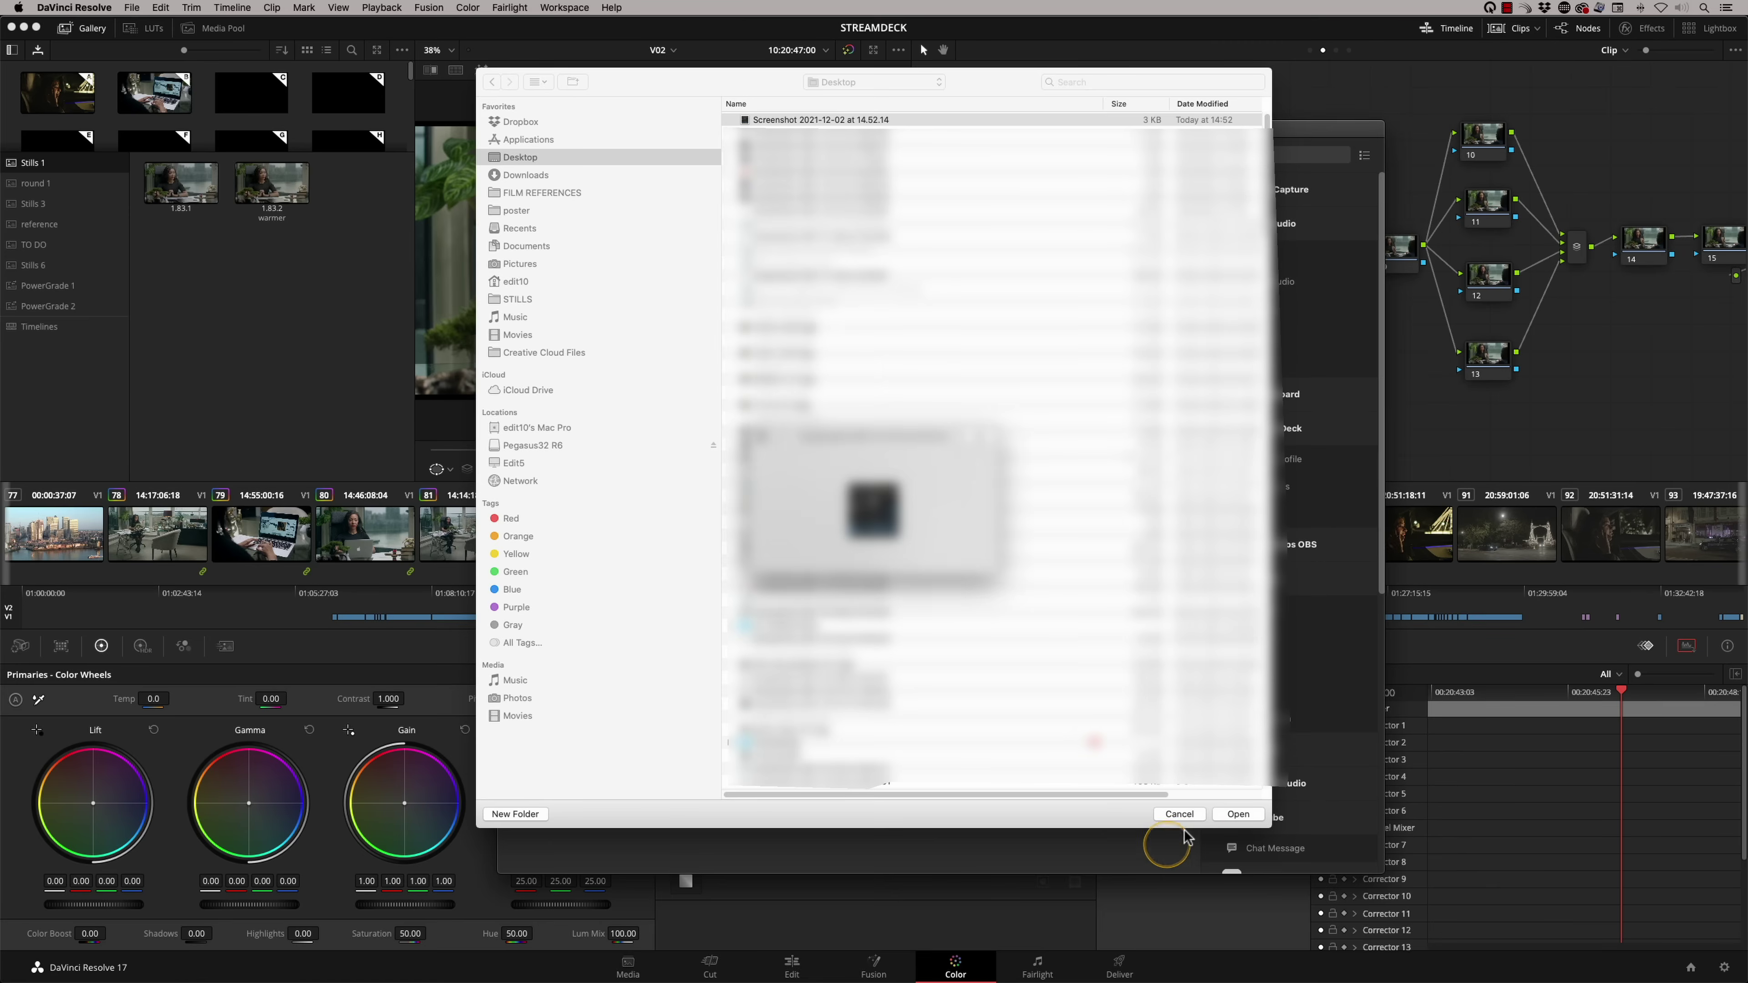
{"action": "left_click", "coordinate": [1238, 815]}
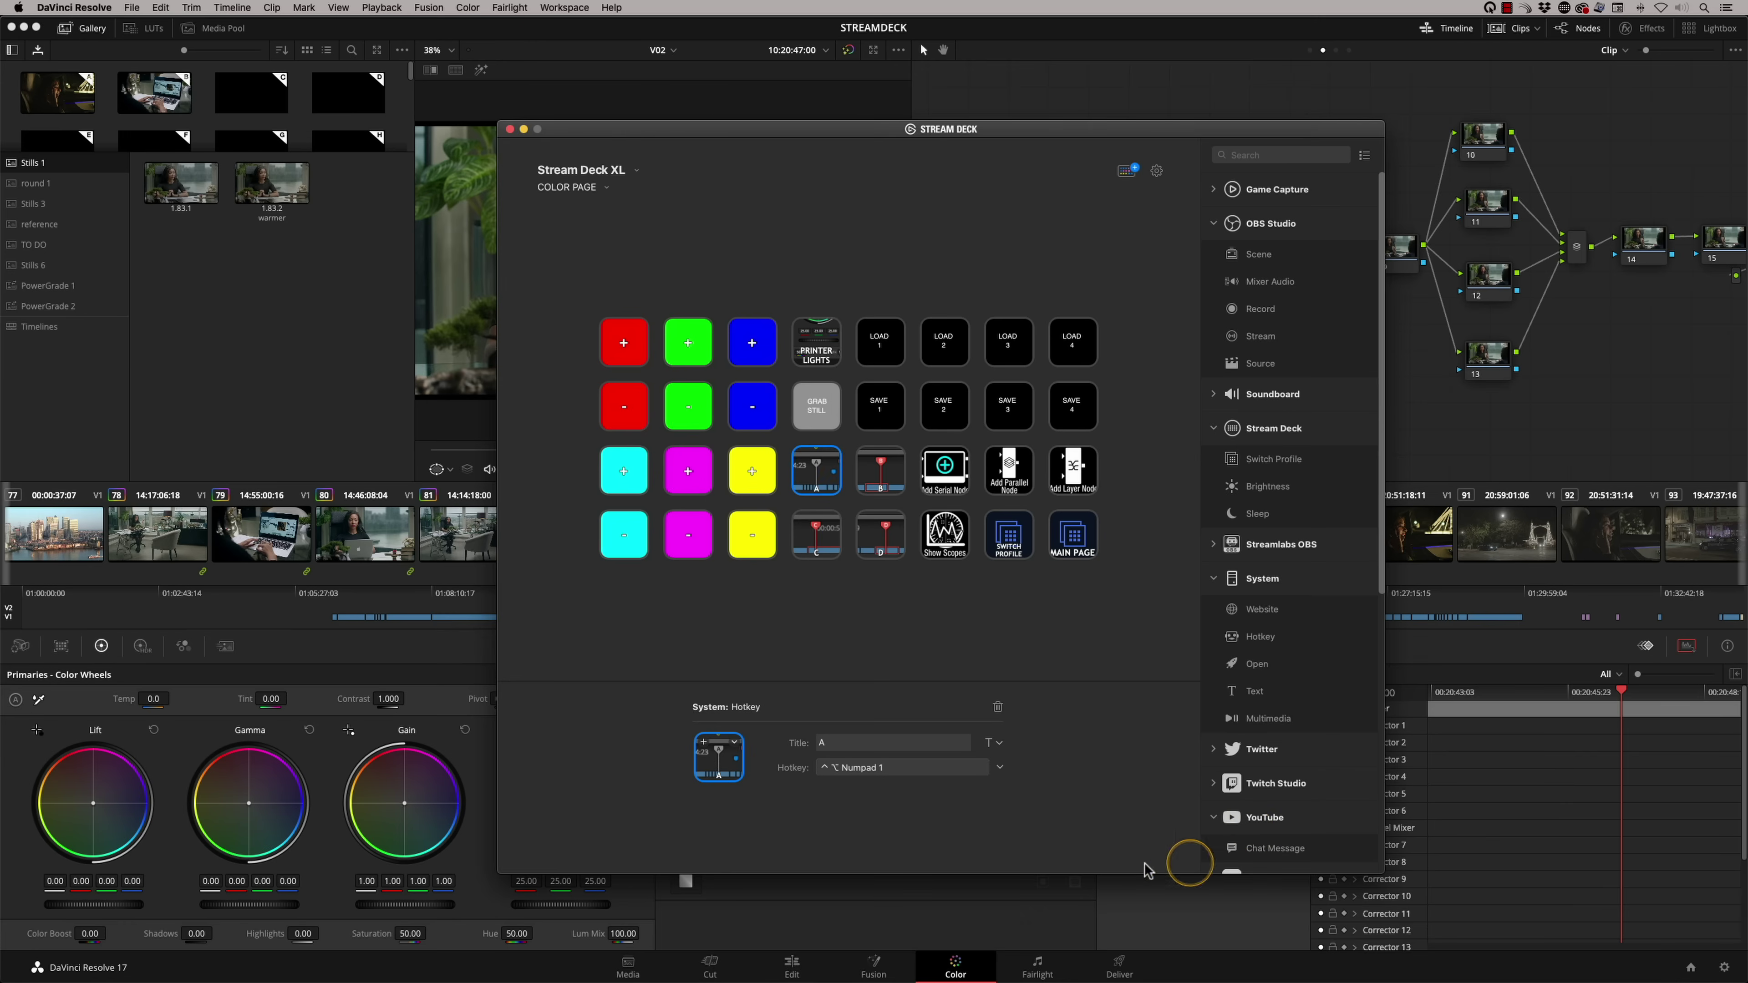
{"action": "mouse_move", "coordinate": [622, 976]}
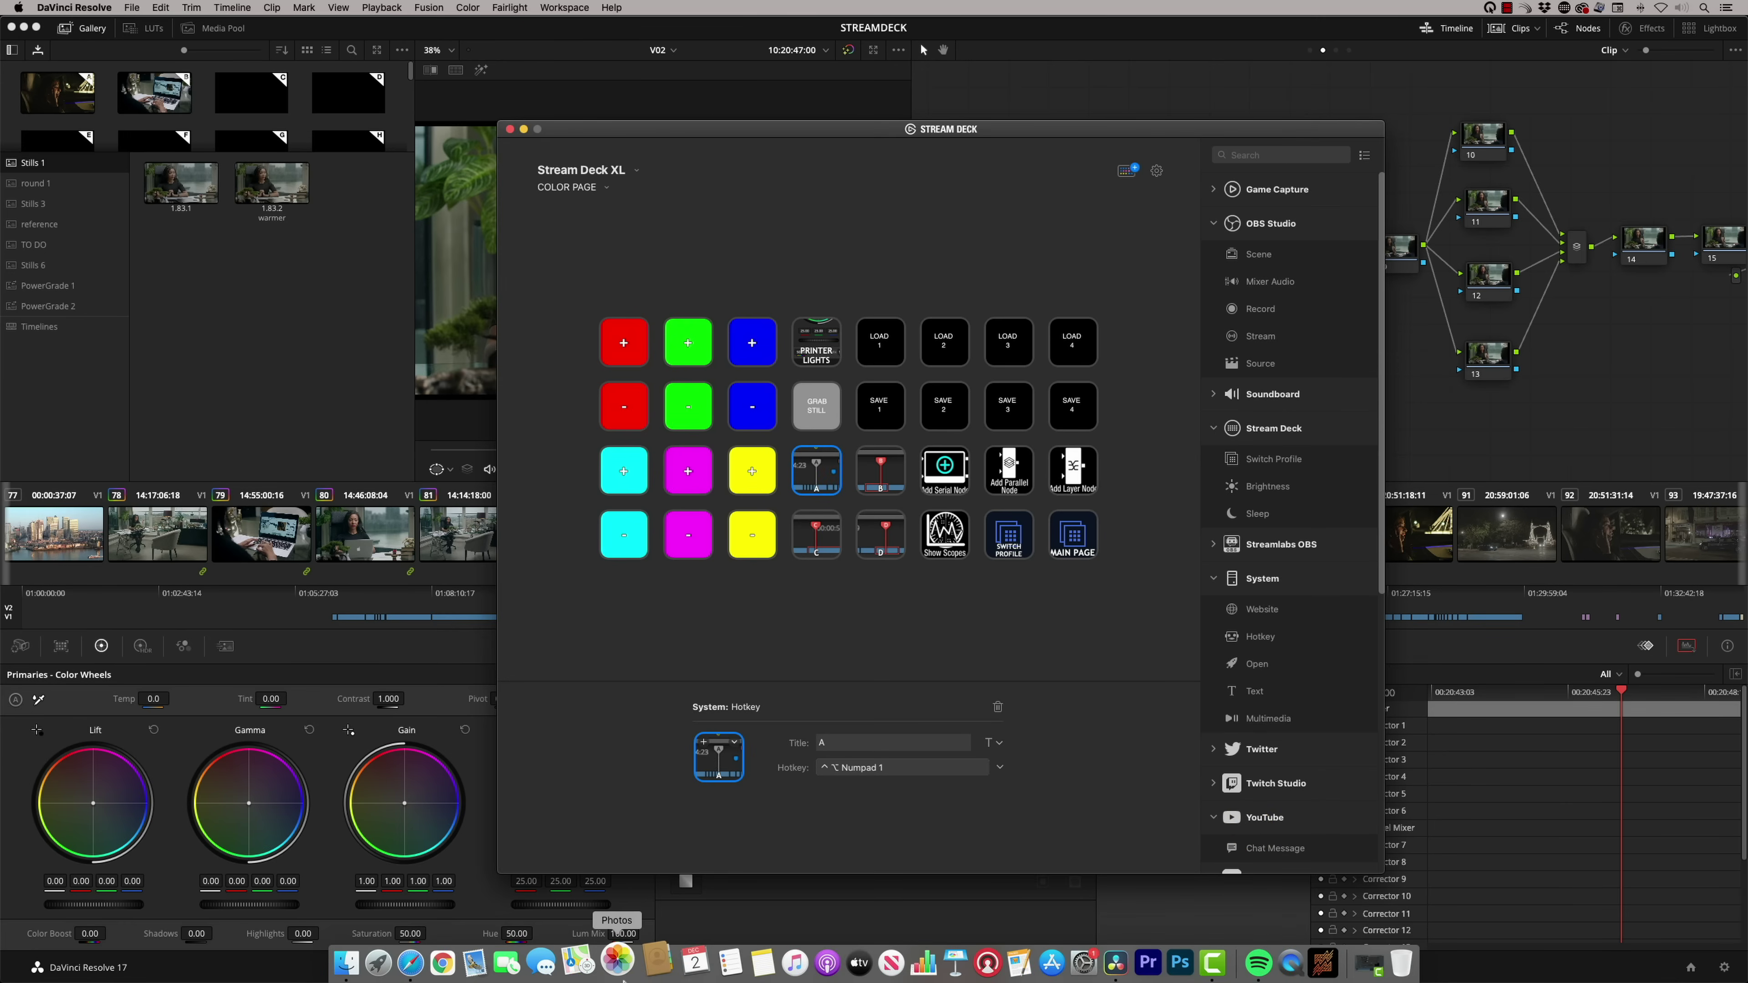